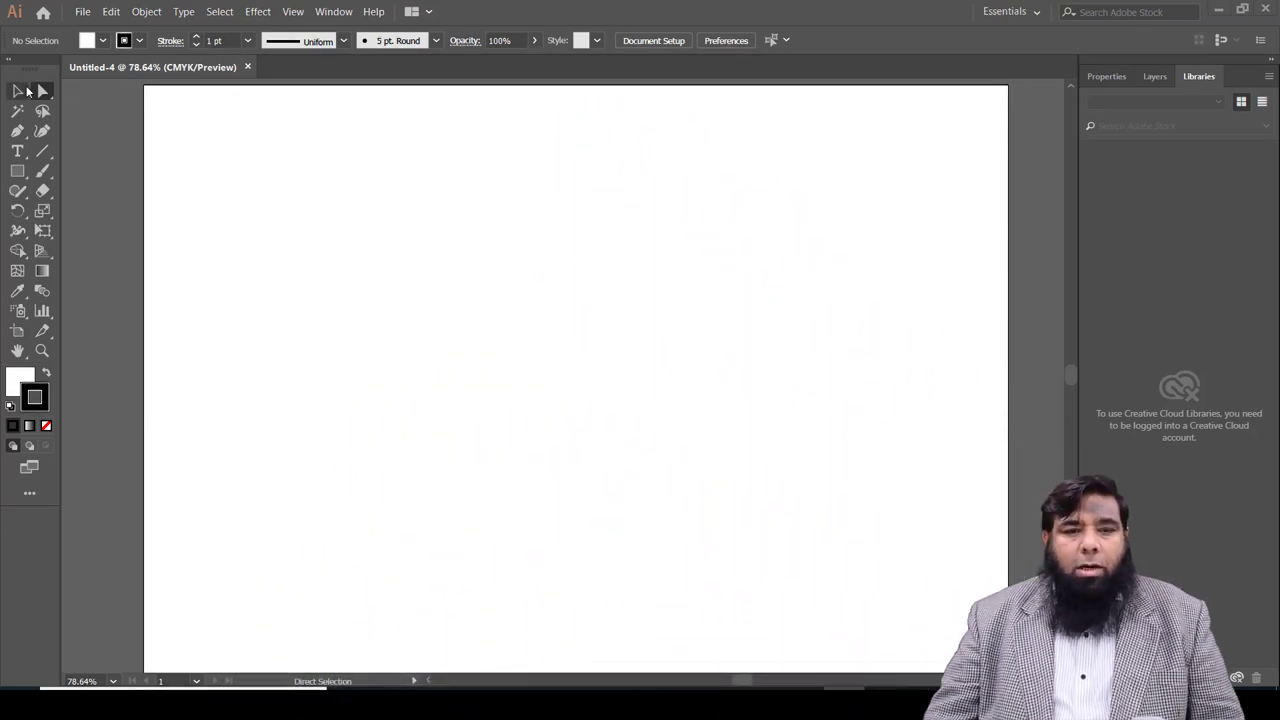
- Select the 89.995 pt circle and switch to the Direct Selection tool for anchor editing
click(18, 90)
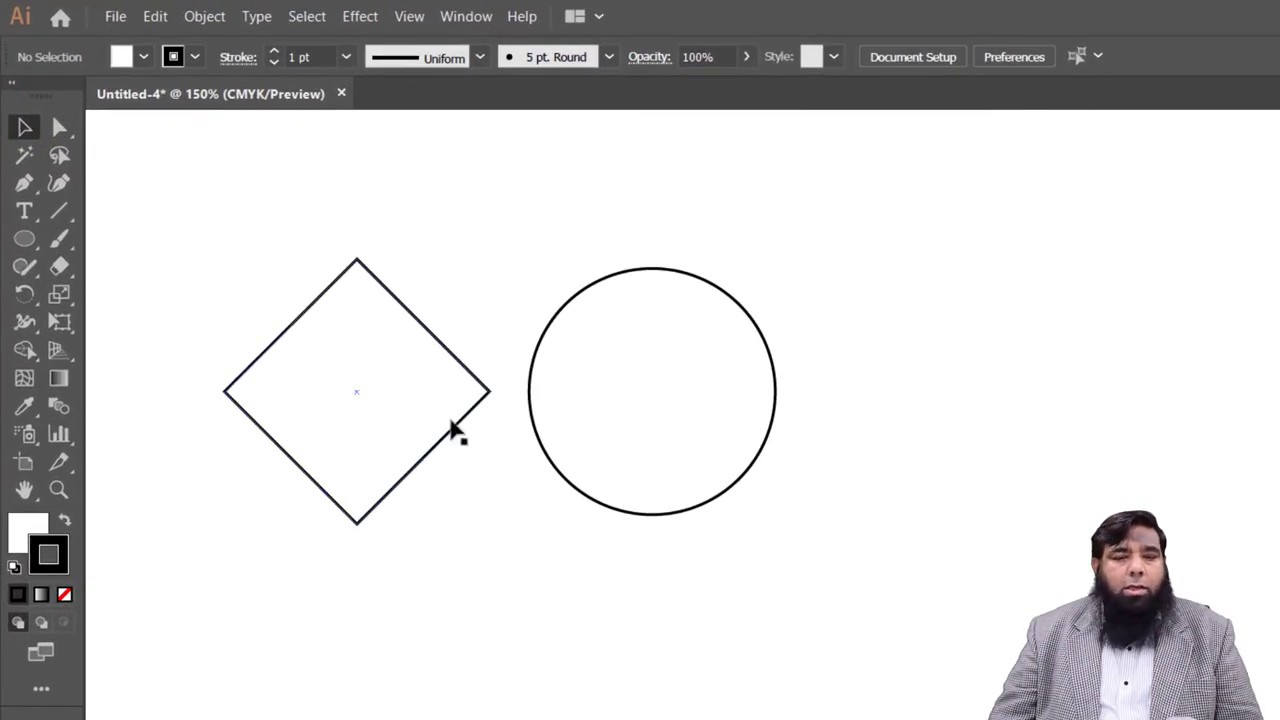
click(458, 424)
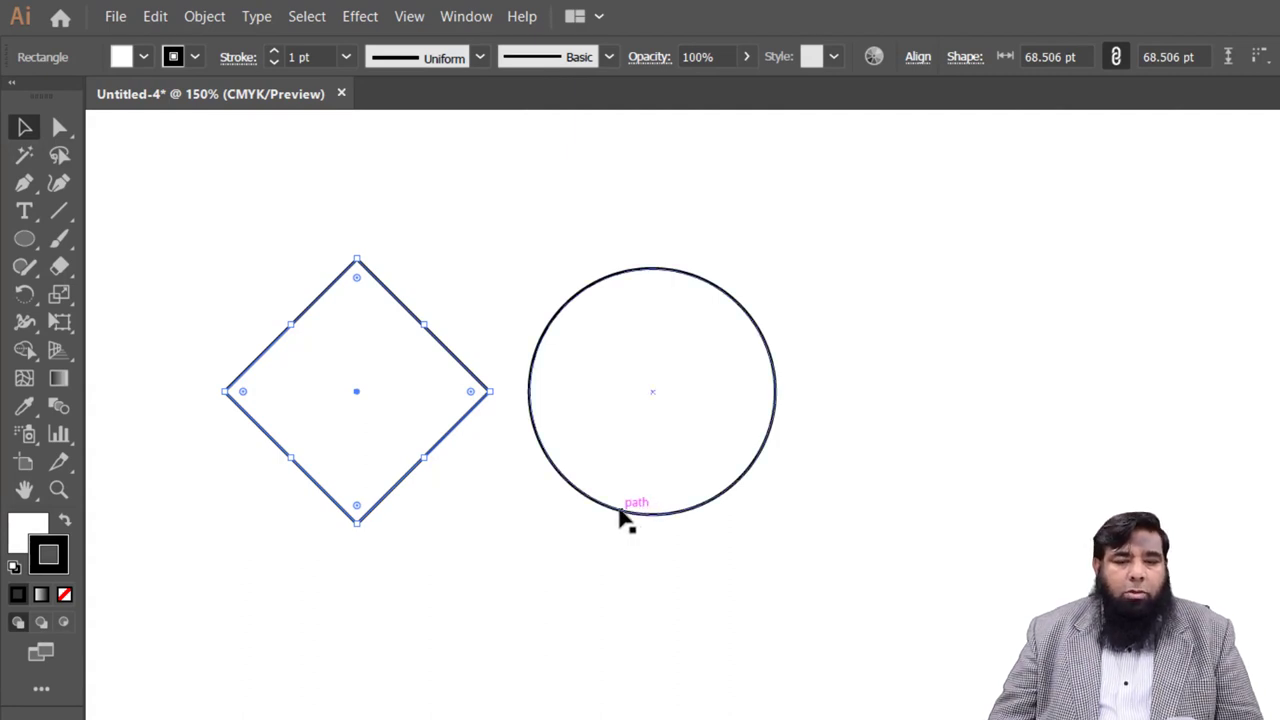
click(621, 516)
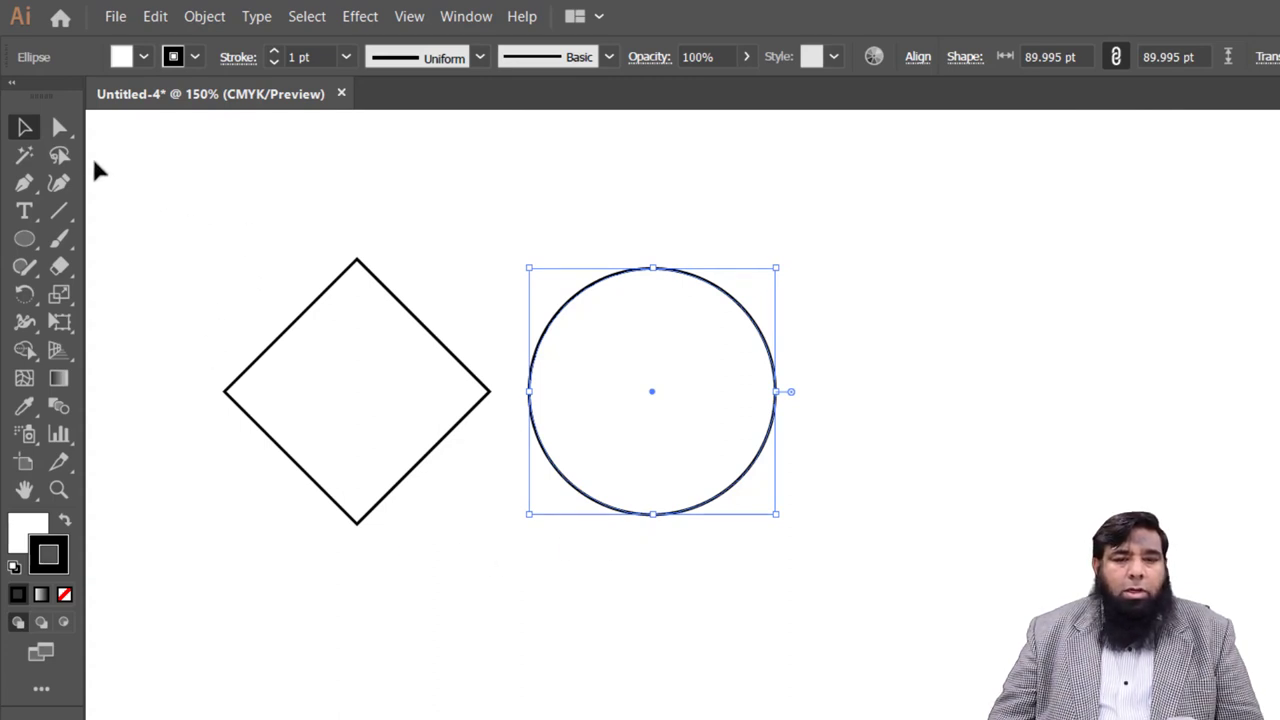
click(61, 127)
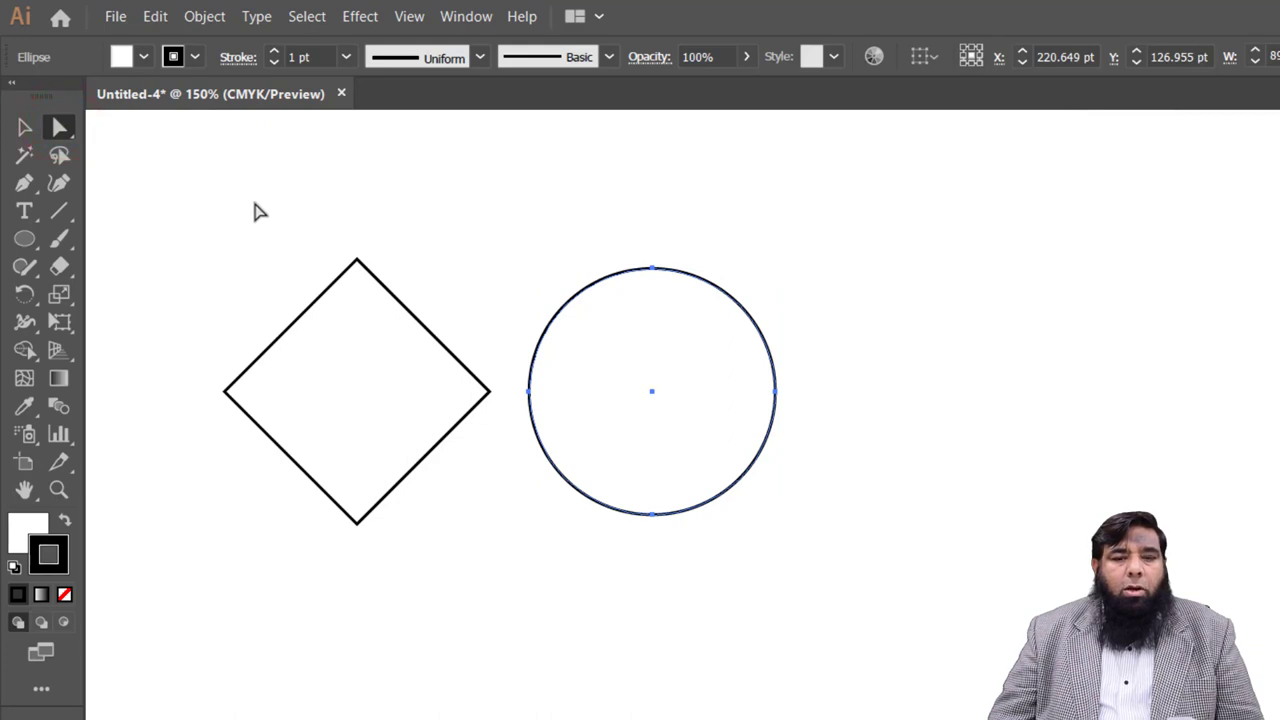
click(357, 262)
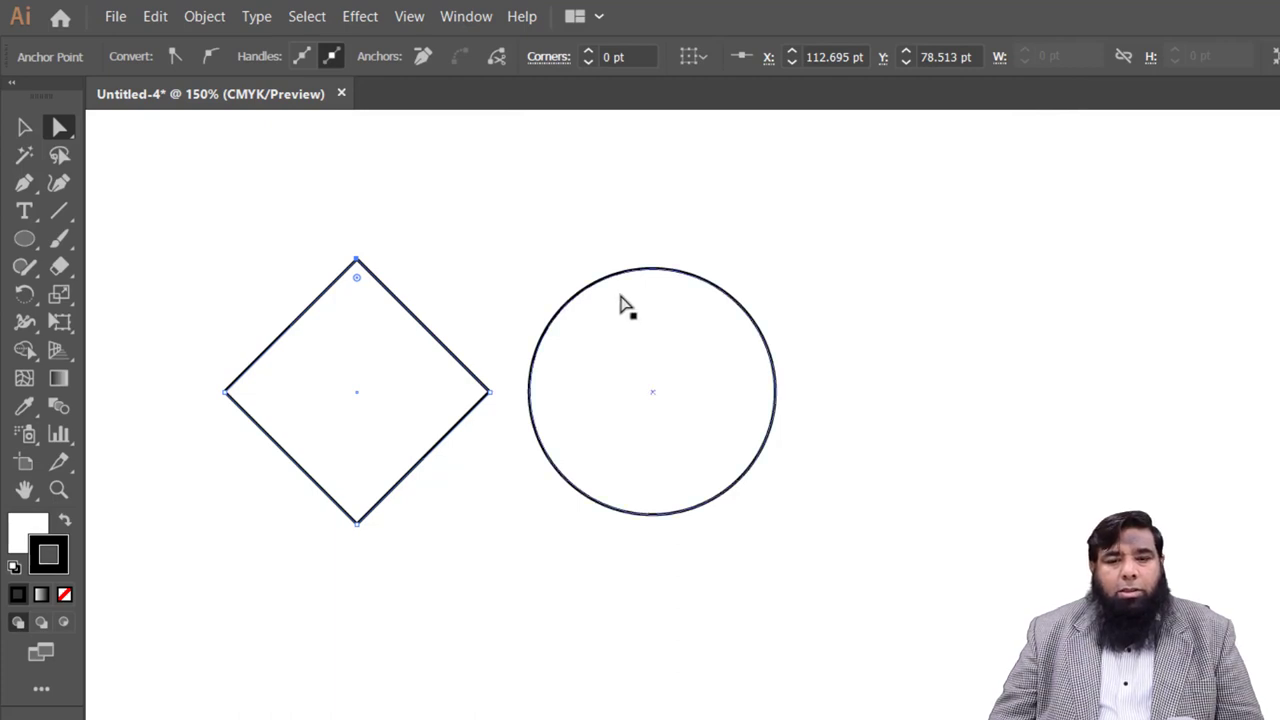
drag(612, 246, 686, 306)
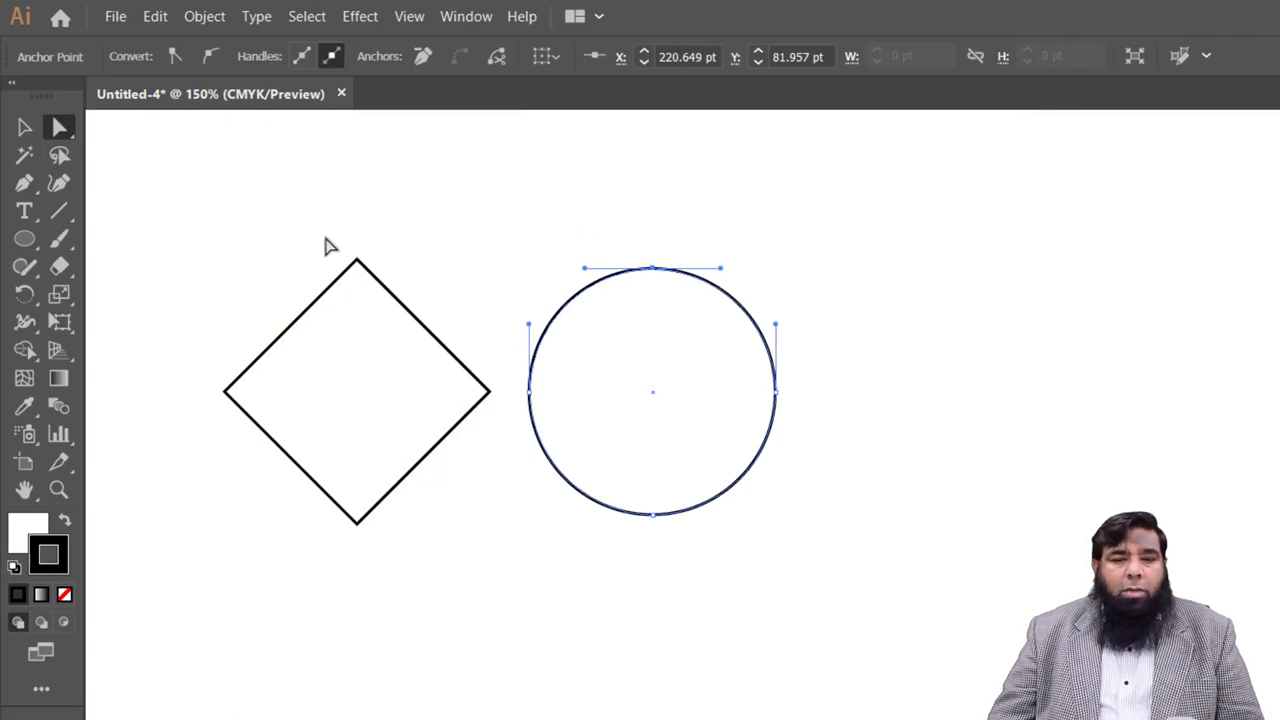
mouse_move(320, 232)
mouse_down()
mouse_move(404, 300)
mouse_move(380, 306)
mouse_up()
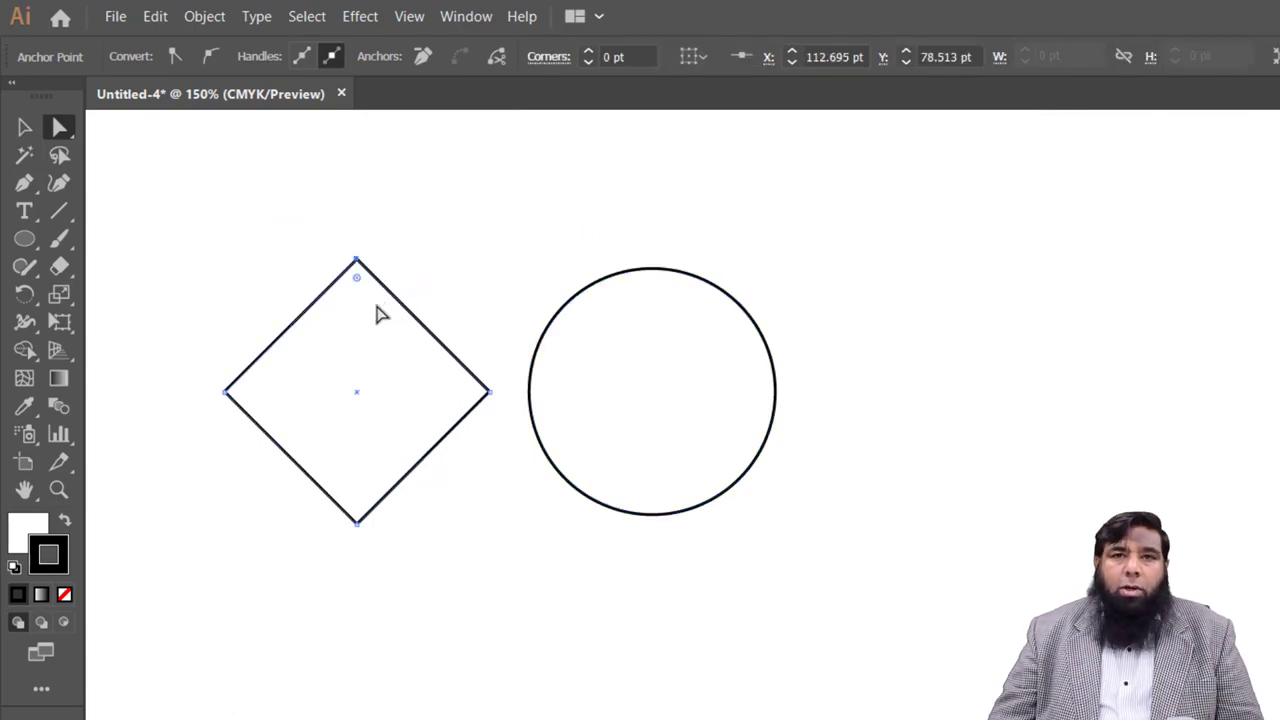
drag(603, 243, 700, 321)
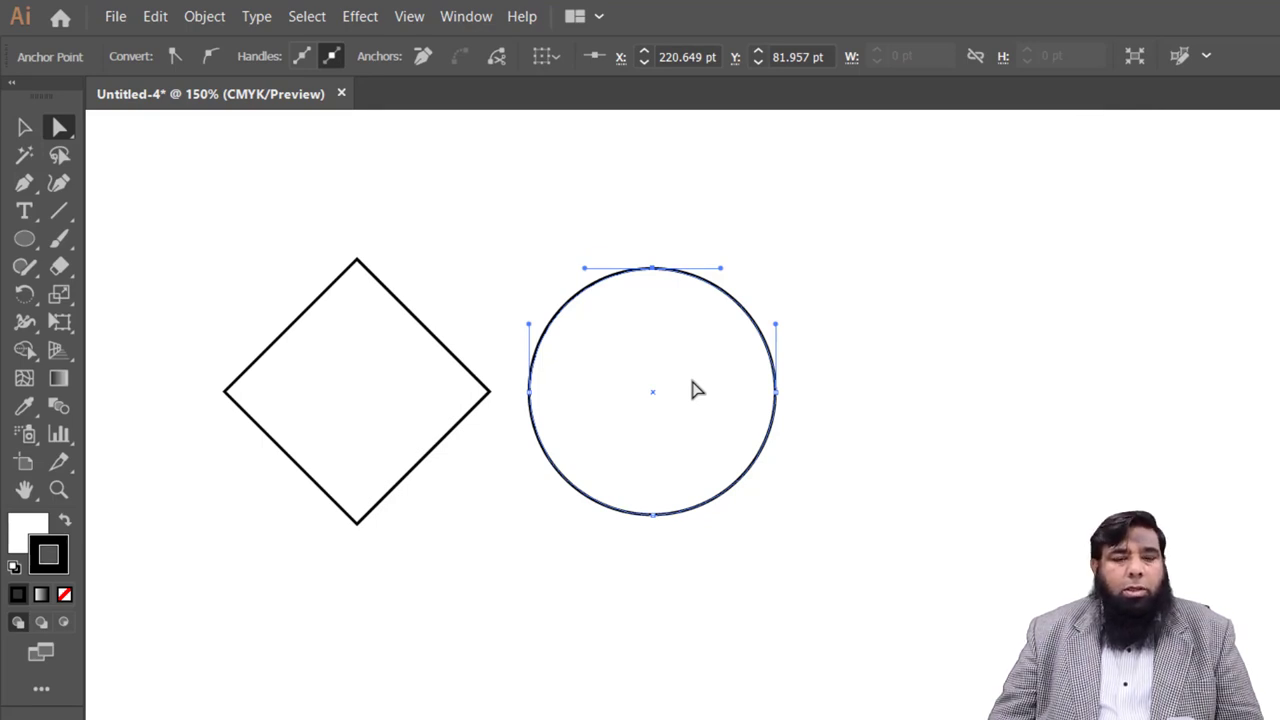
click(358, 262)
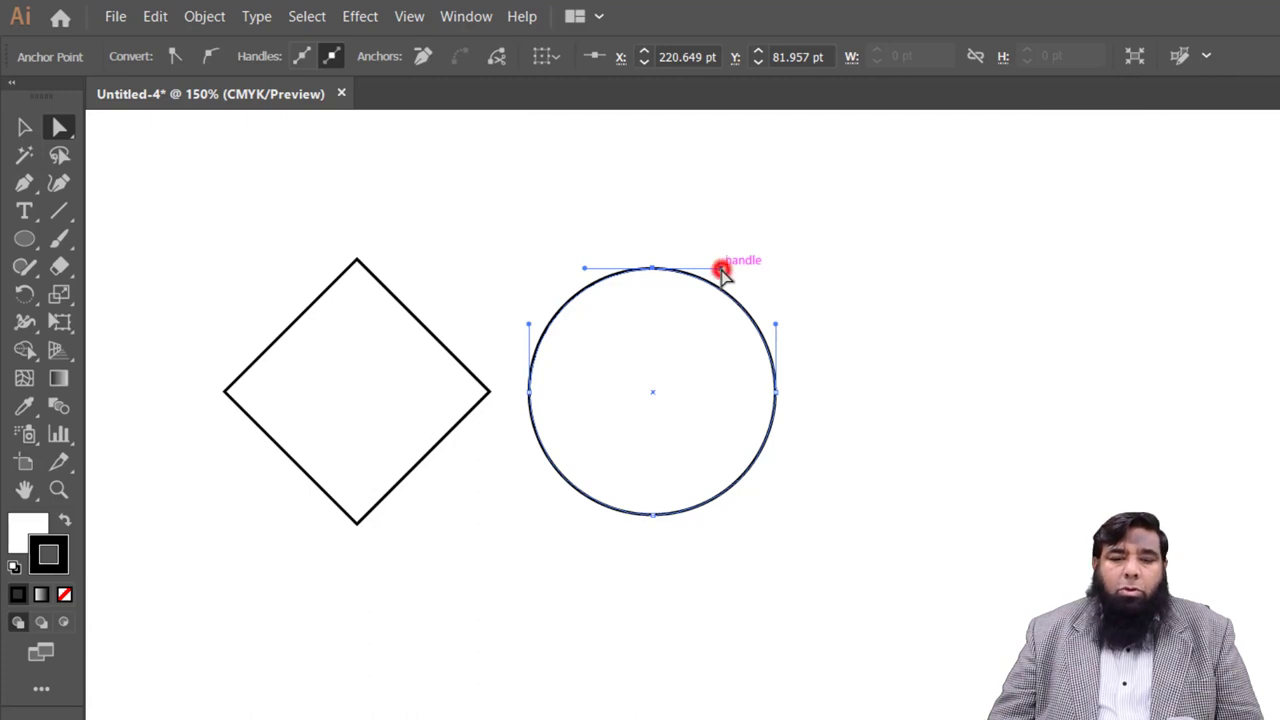
mouse_move(722, 270)
mouse_down()
mouse_move(716, 312)
mouse_move(733, 240)
mouse_move(725, 308)
mouse_move(679, 351)
mouse_up()
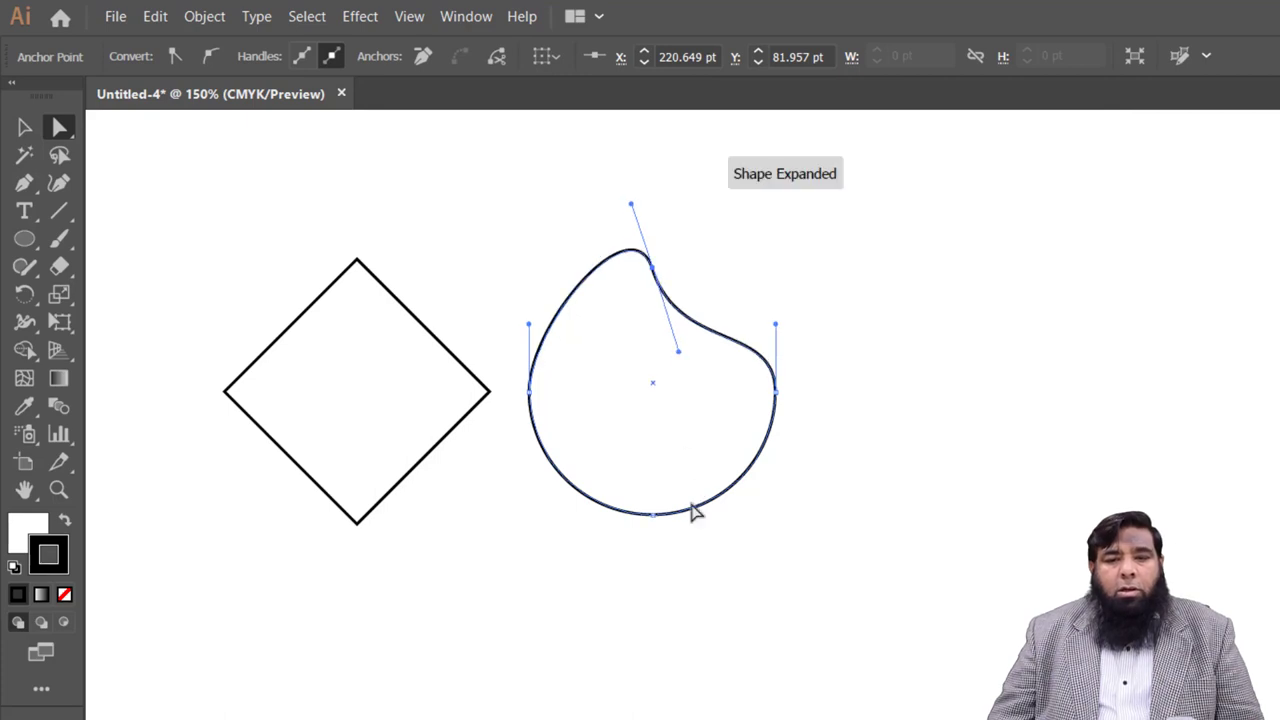
key(ctrl+z)
key(ctrl+z)
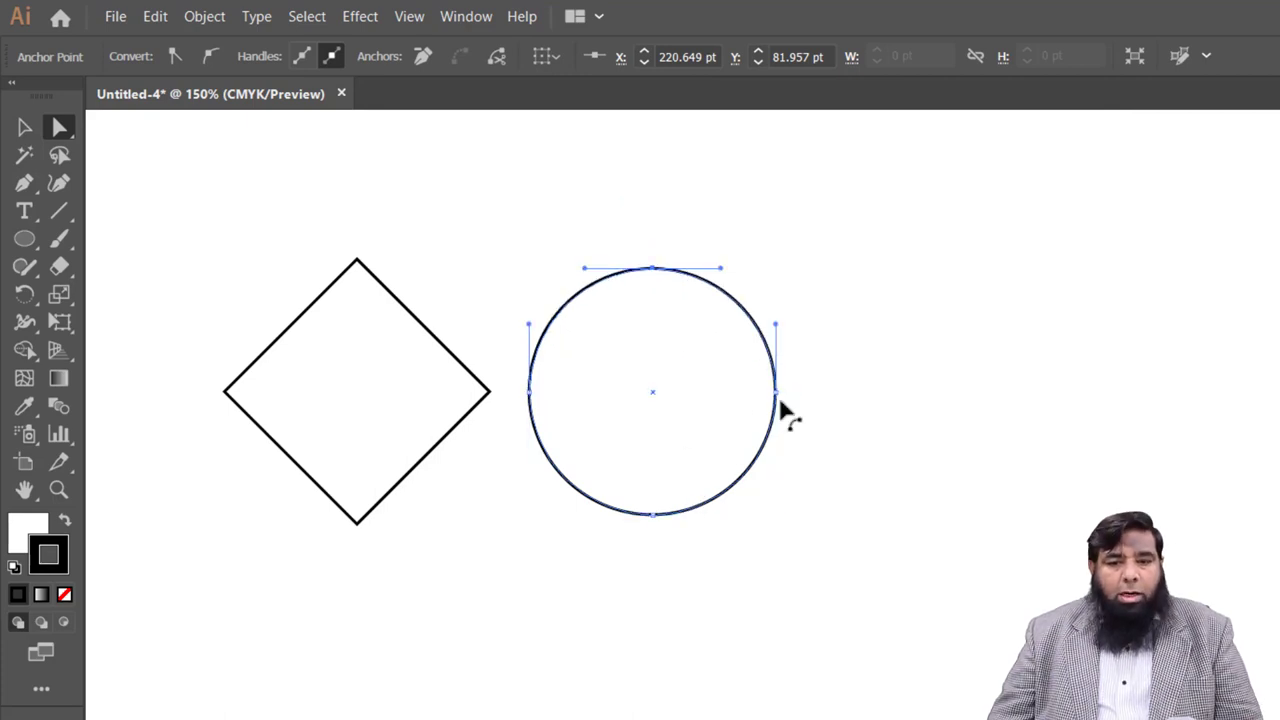
drag(777, 395, 782, 461)
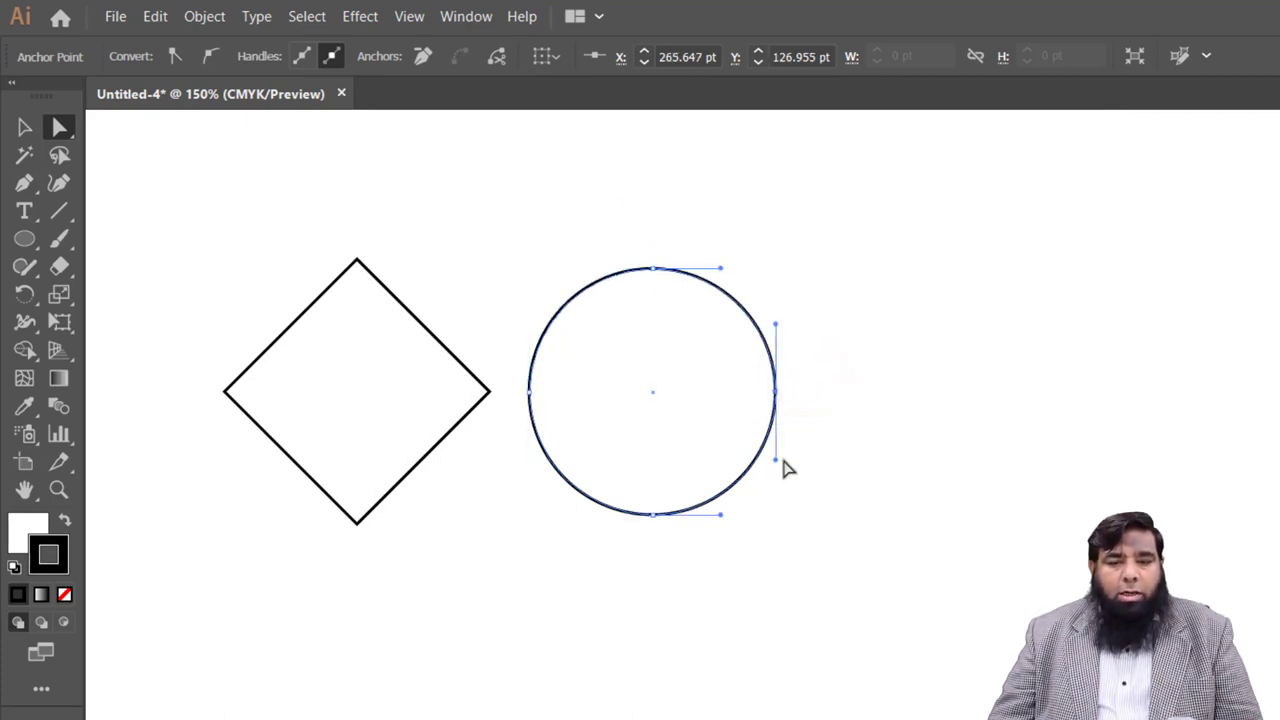
drag(775, 461, 823, 429)
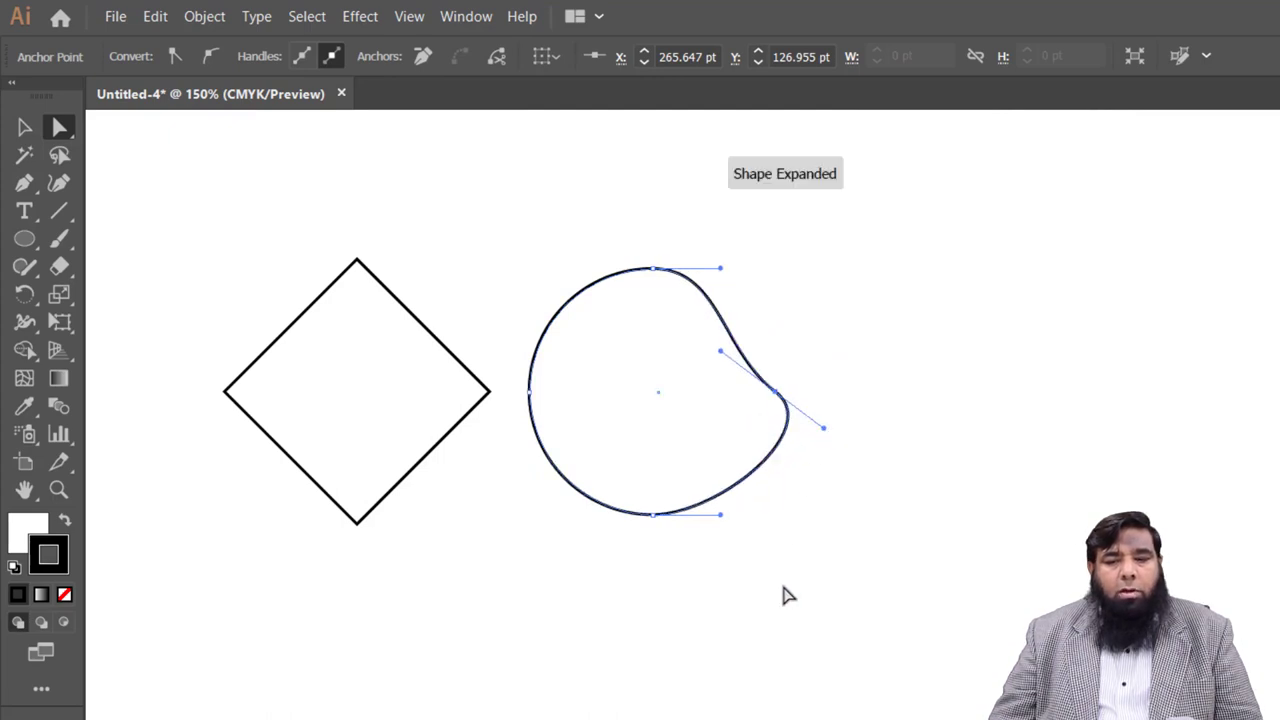
key(ctrl+z)
key(ctrl+z)
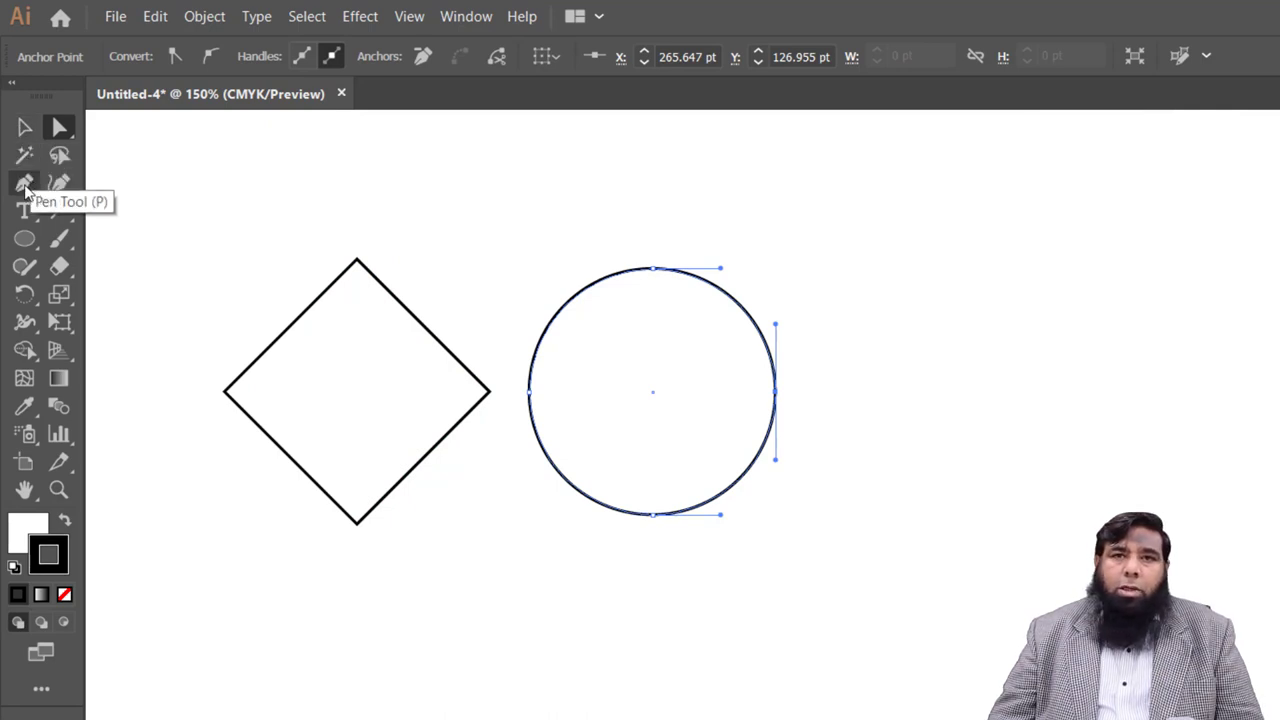
- Drag handles from the diamond's top anchor with the Anchor Point tool, making it a smooth curve
click(24, 186)
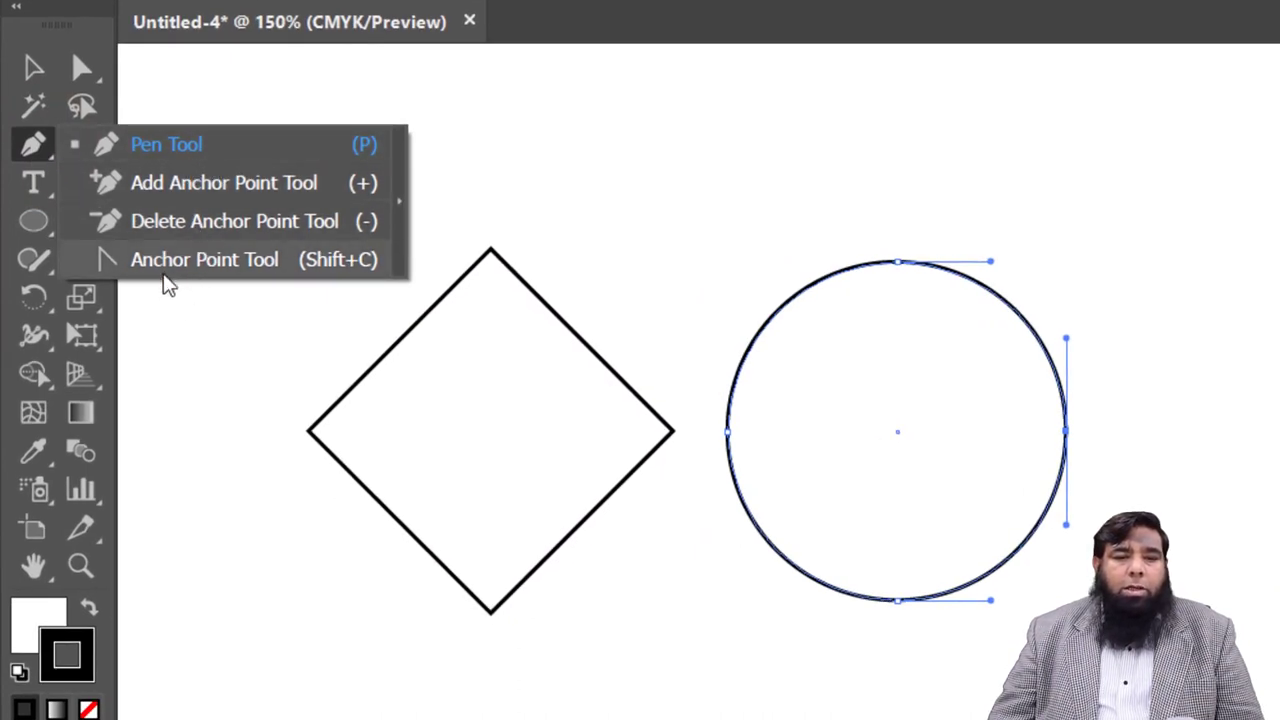
click(246, 261)
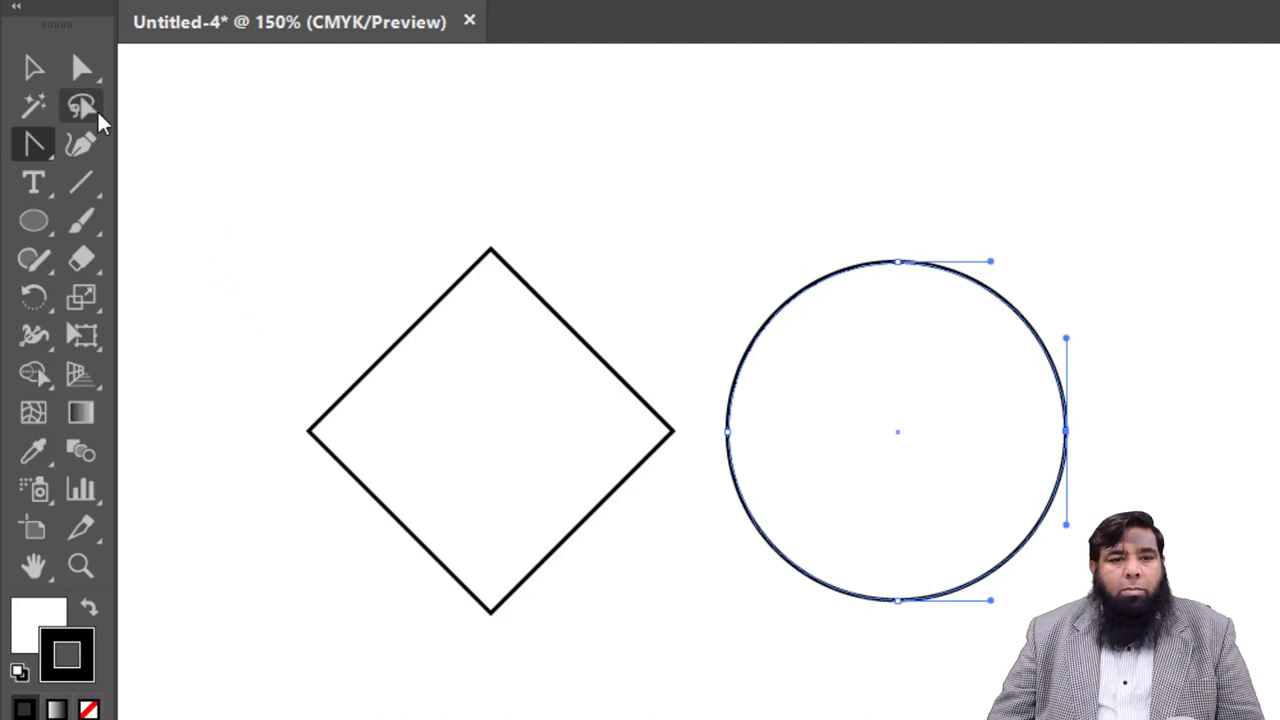
click(82, 67)
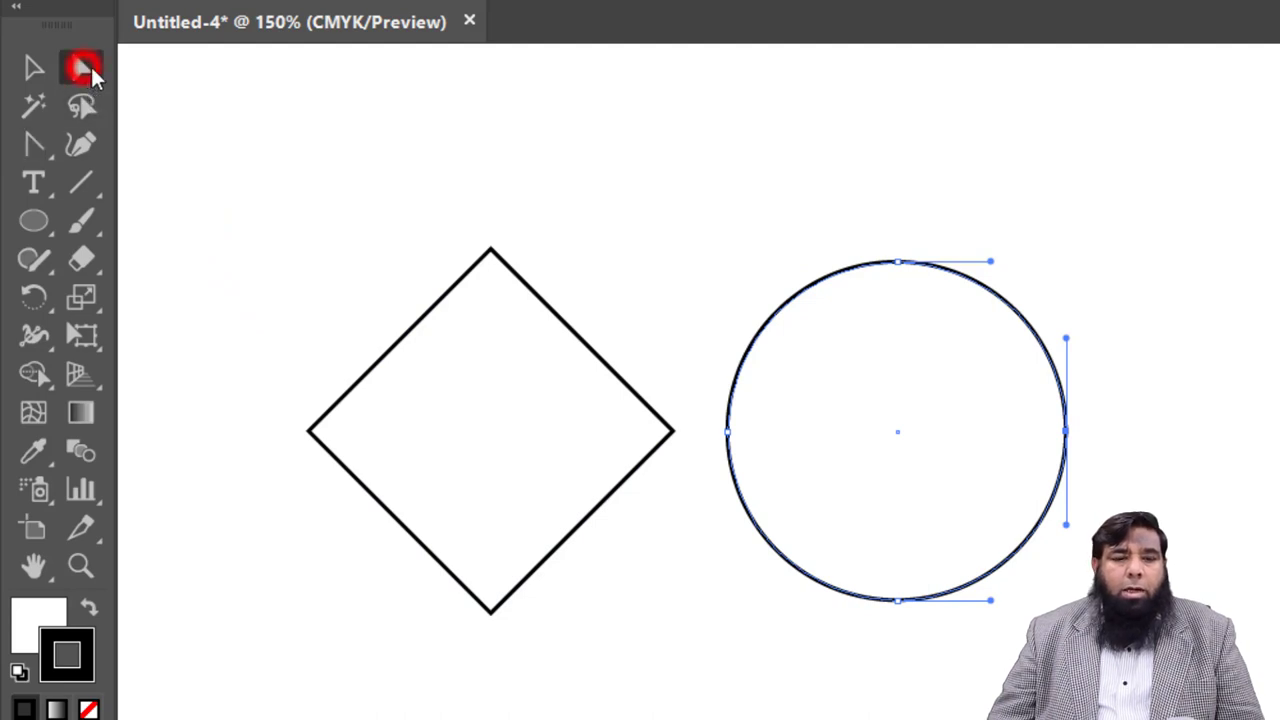
click(468, 268)
click(490, 250)
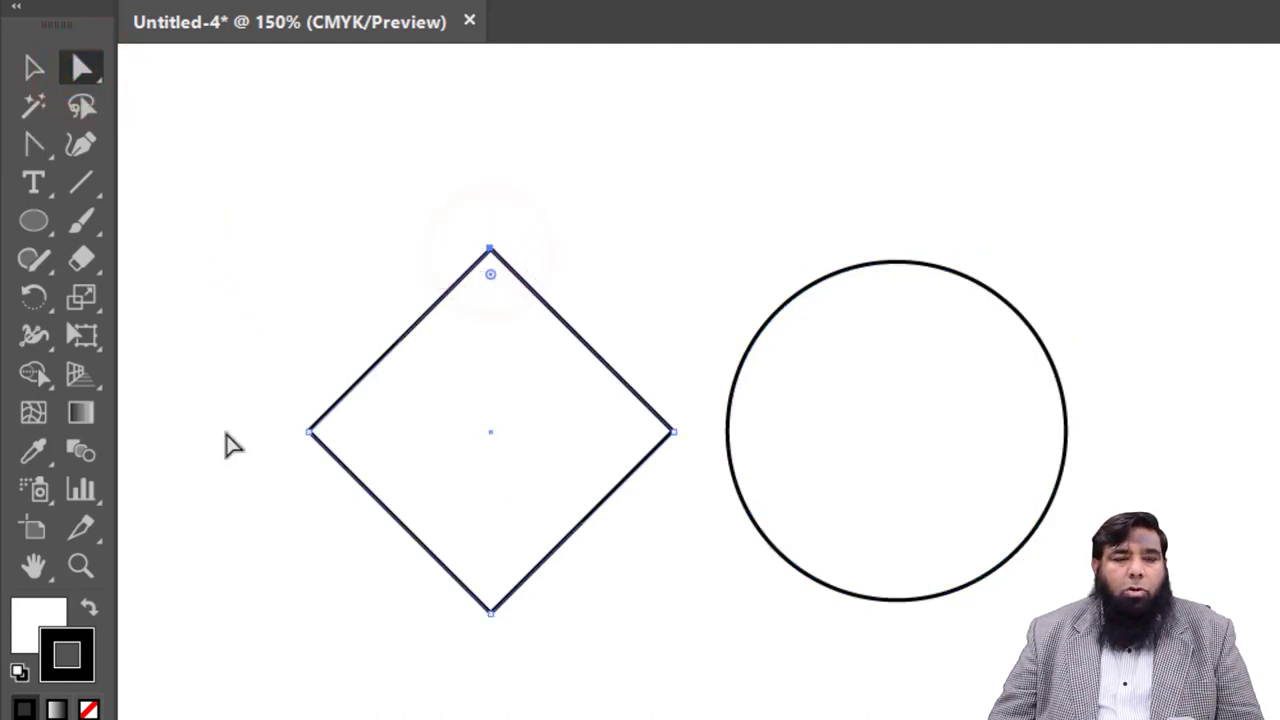
click(35, 150)
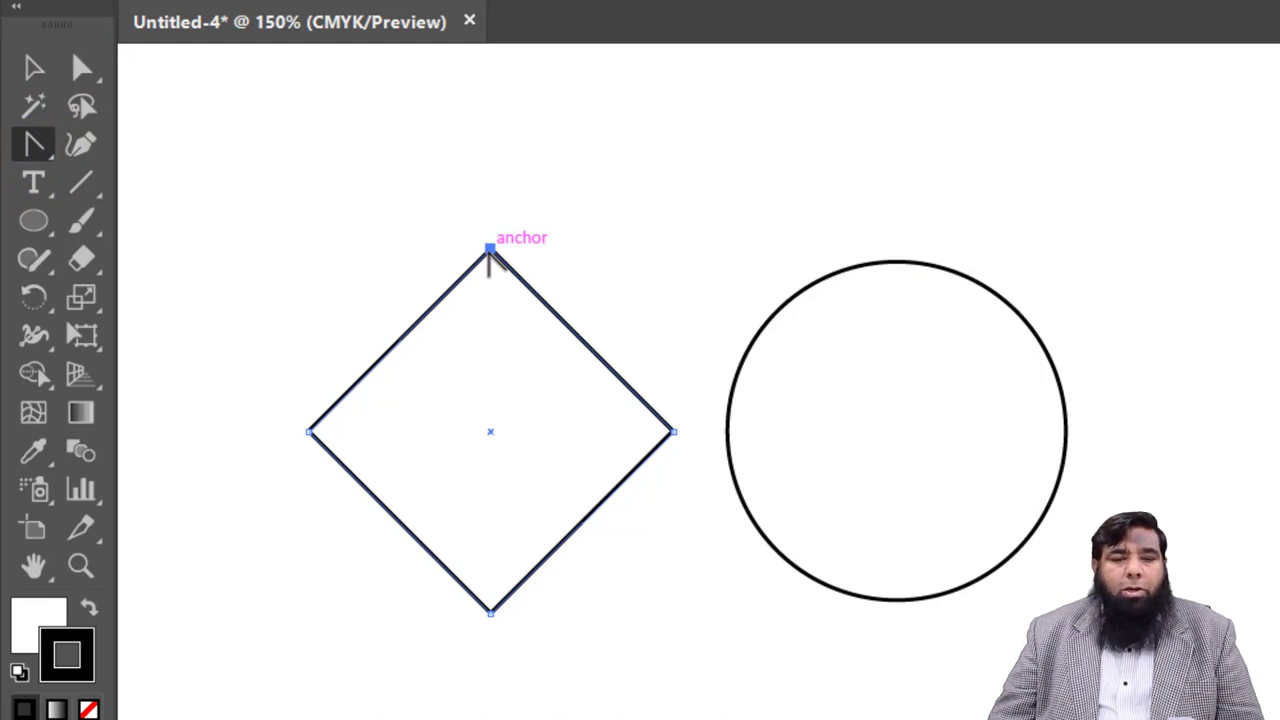
mouse_move(490, 248)
mouse_down()
mouse_move(634, 258)
mouse_move(649, 245)
mouse_up()
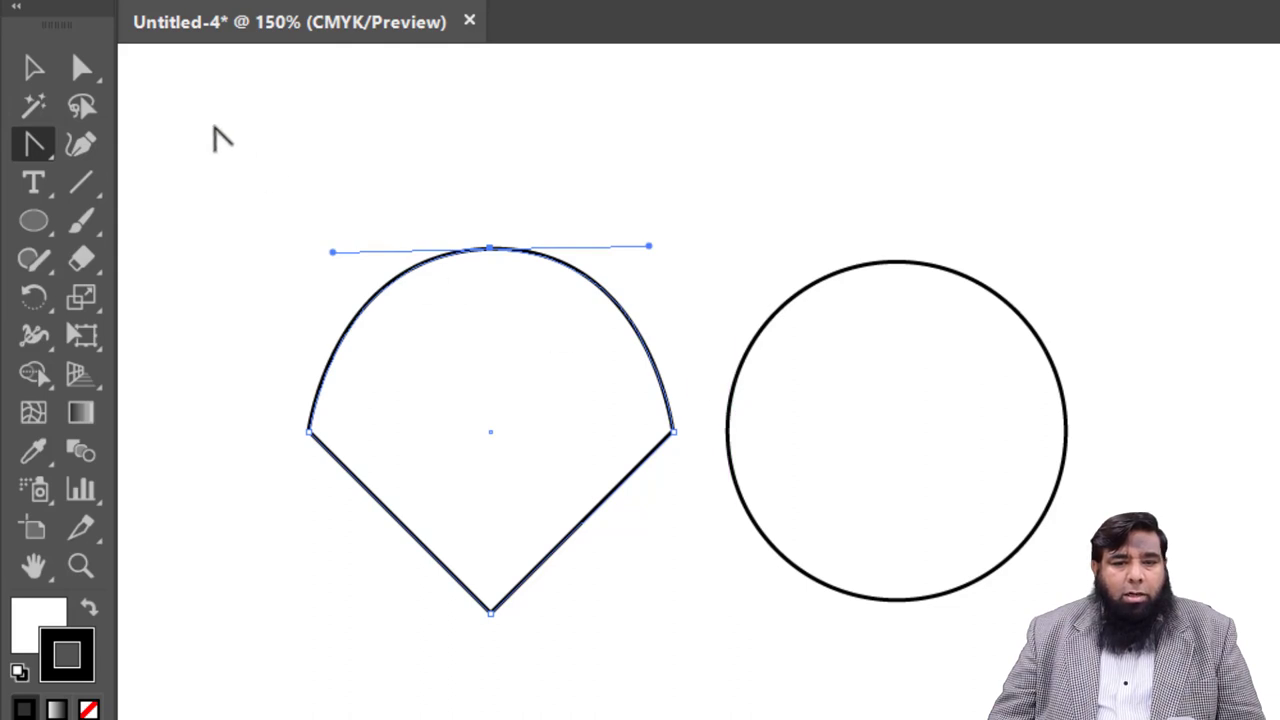
click(82, 67)
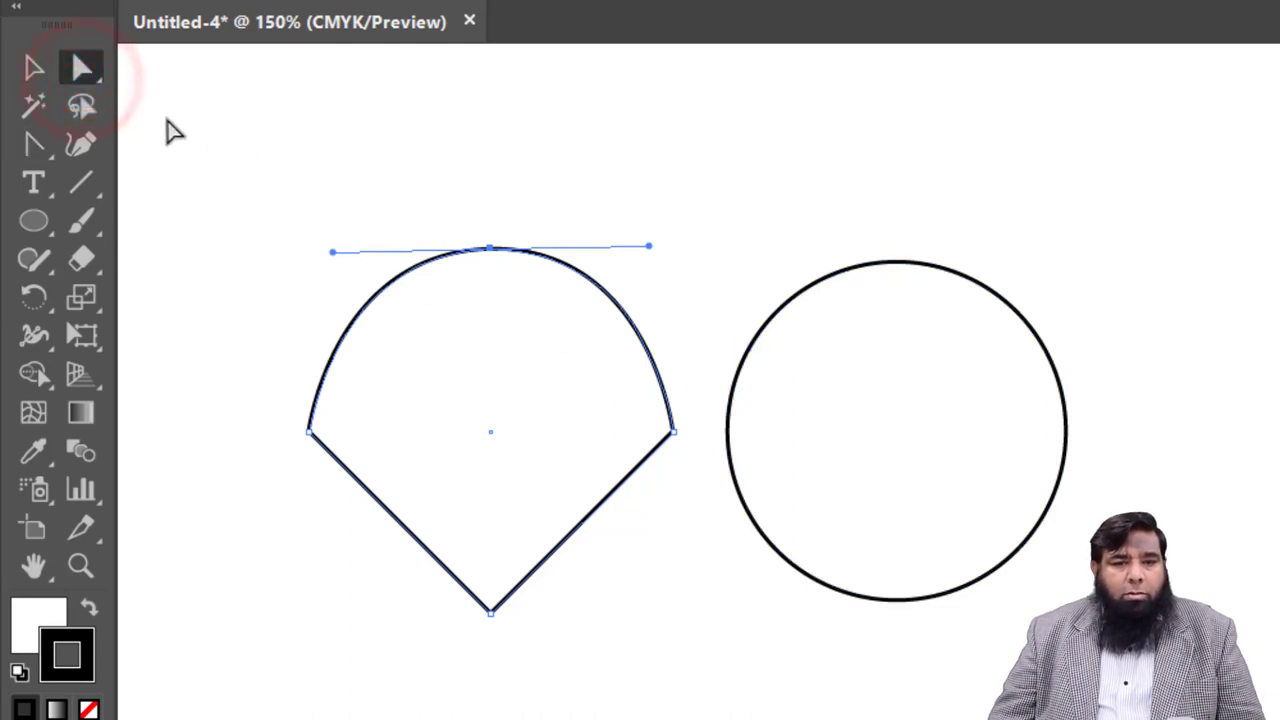
- Convert the circle's top, bottom, right and left anchors into sharp corner points
click(30, 66)
click(829, 388)
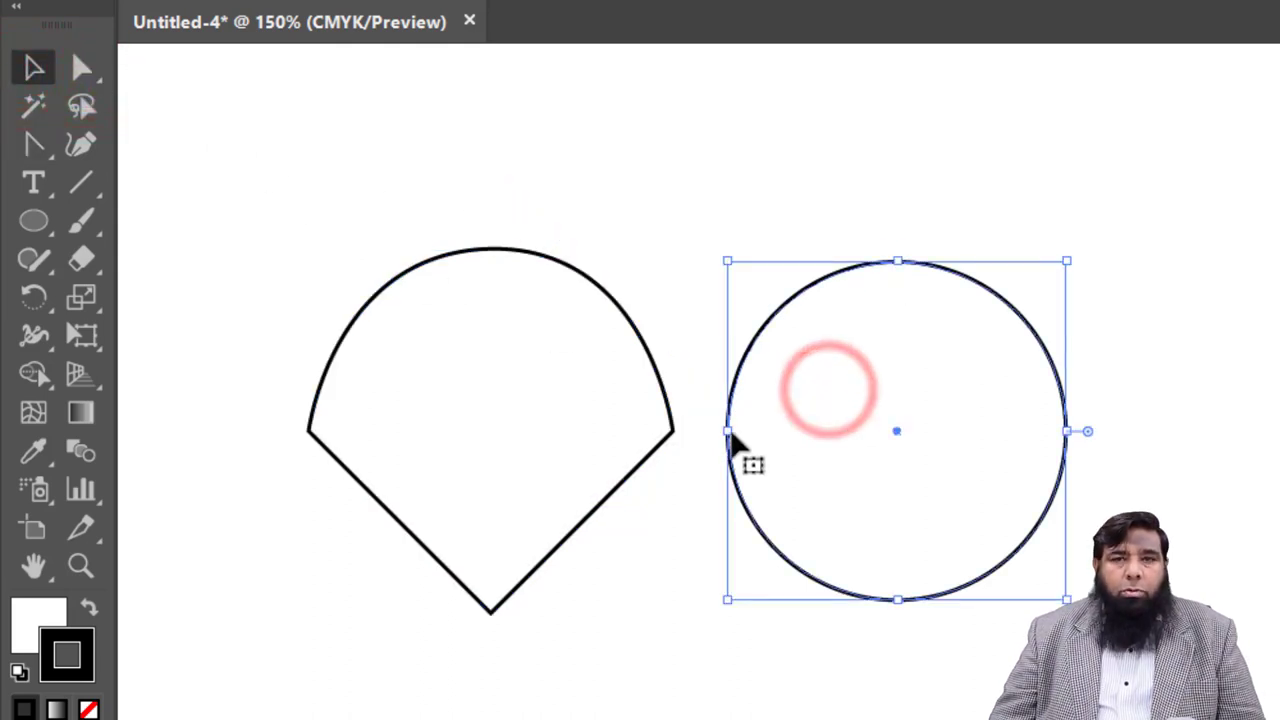
click(33, 143)
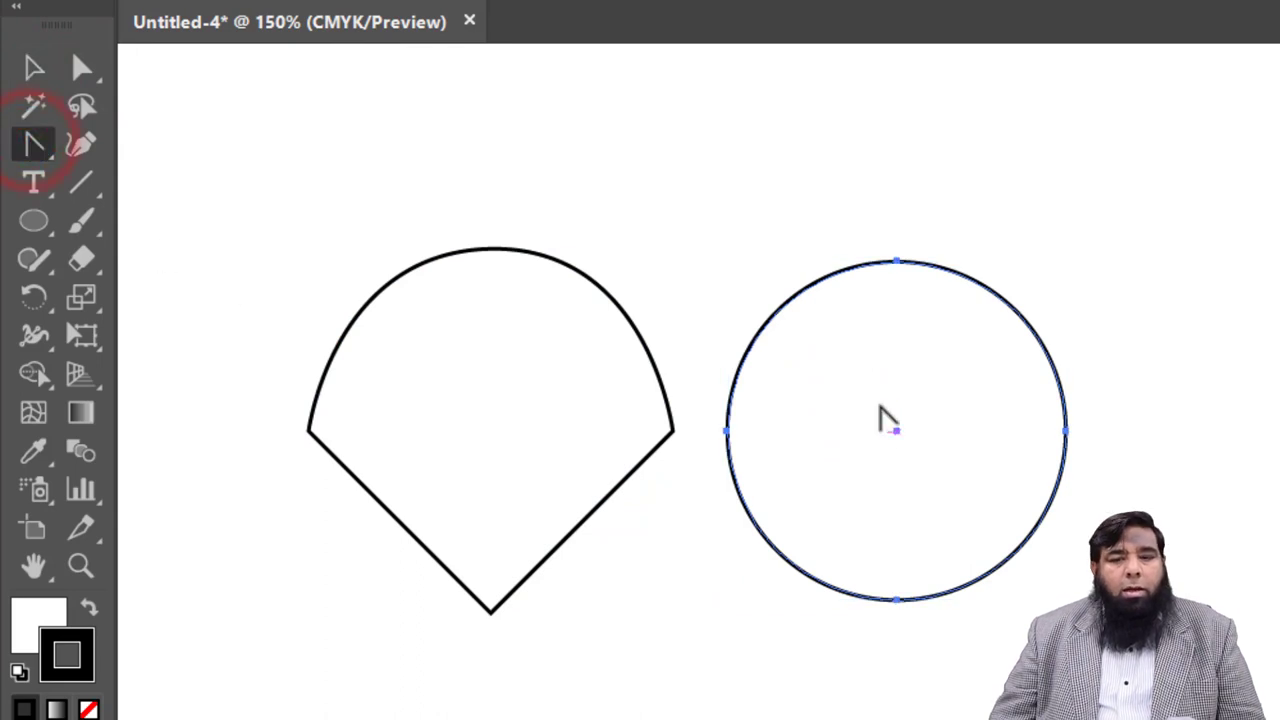
click(896, 262)
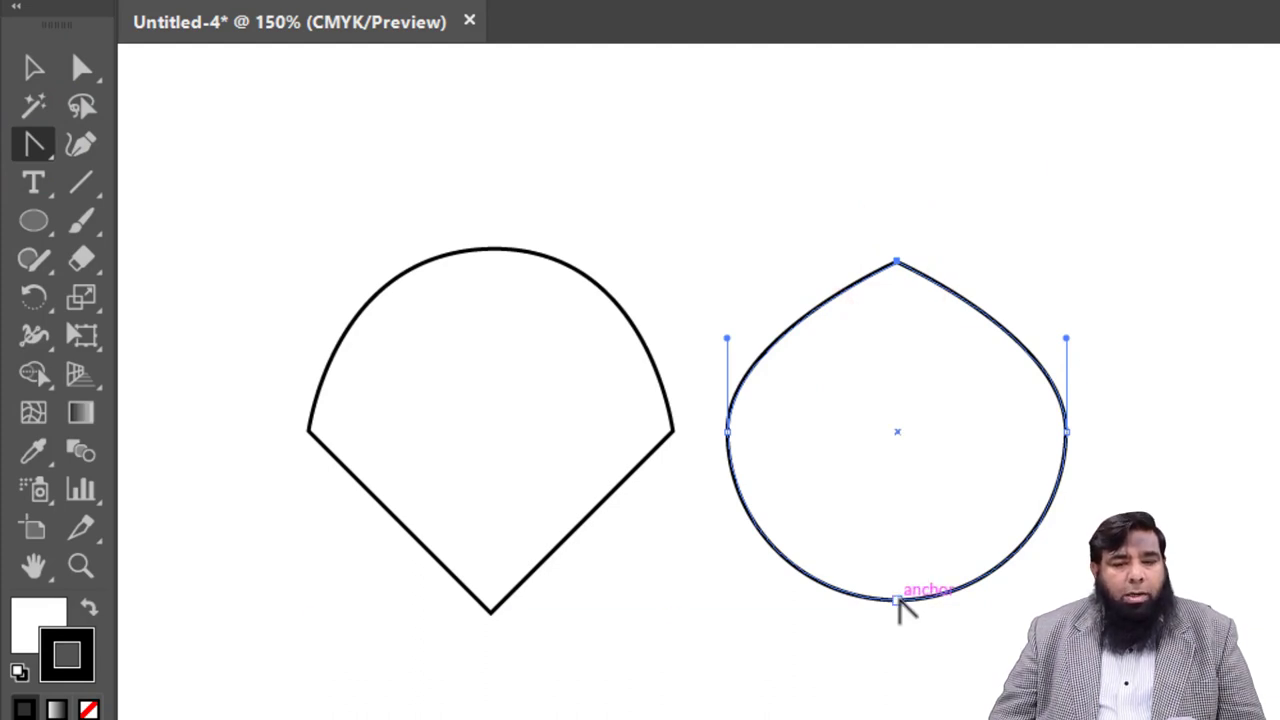
click(896, 600)
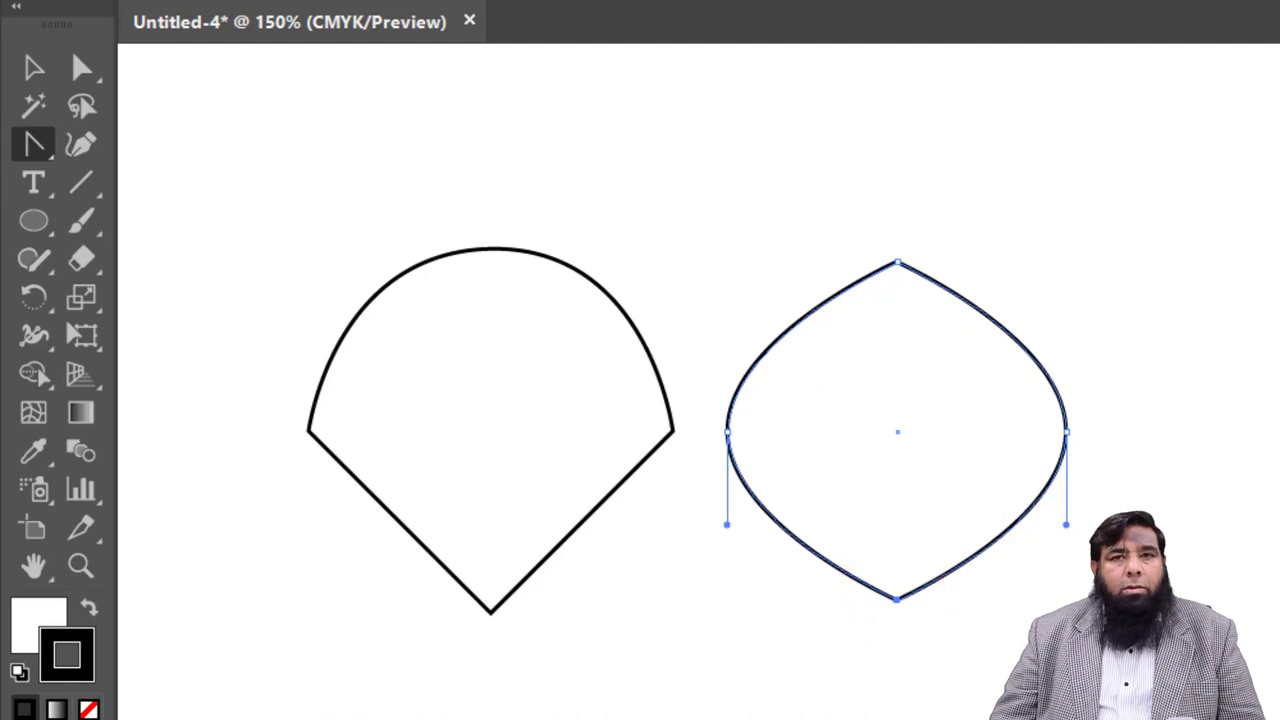
click(1066, 432)
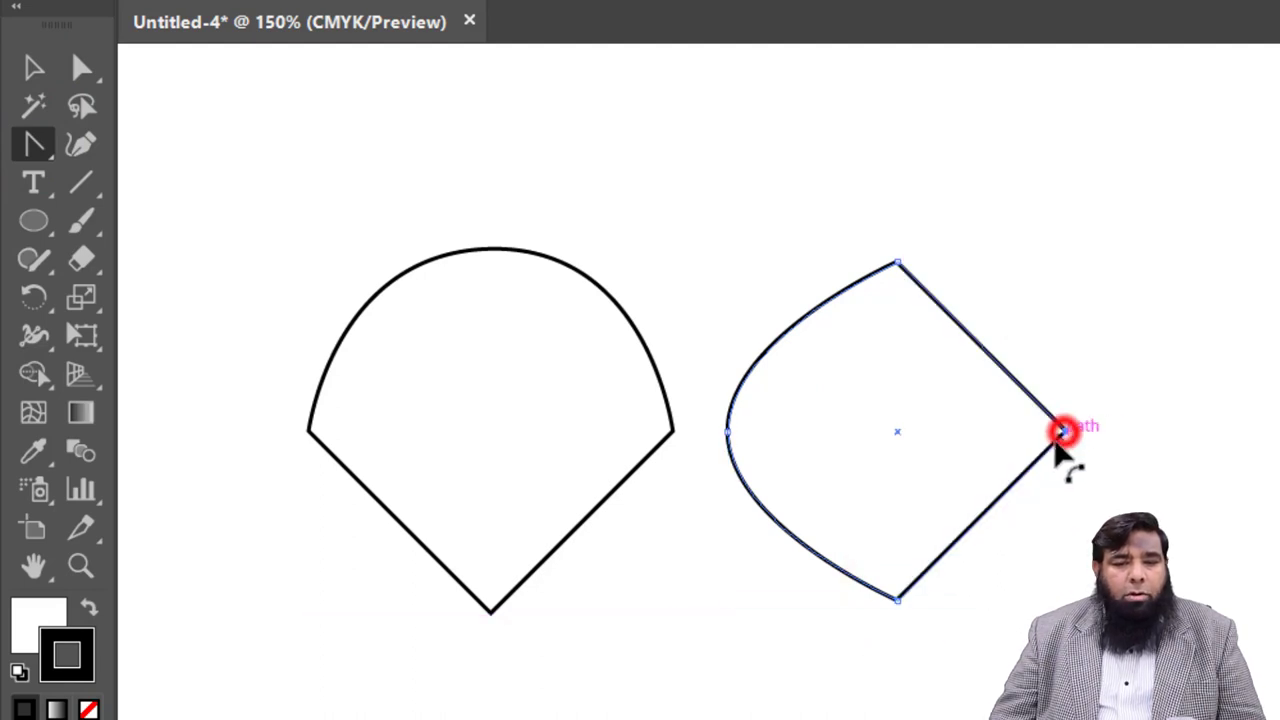
click(728, 432)
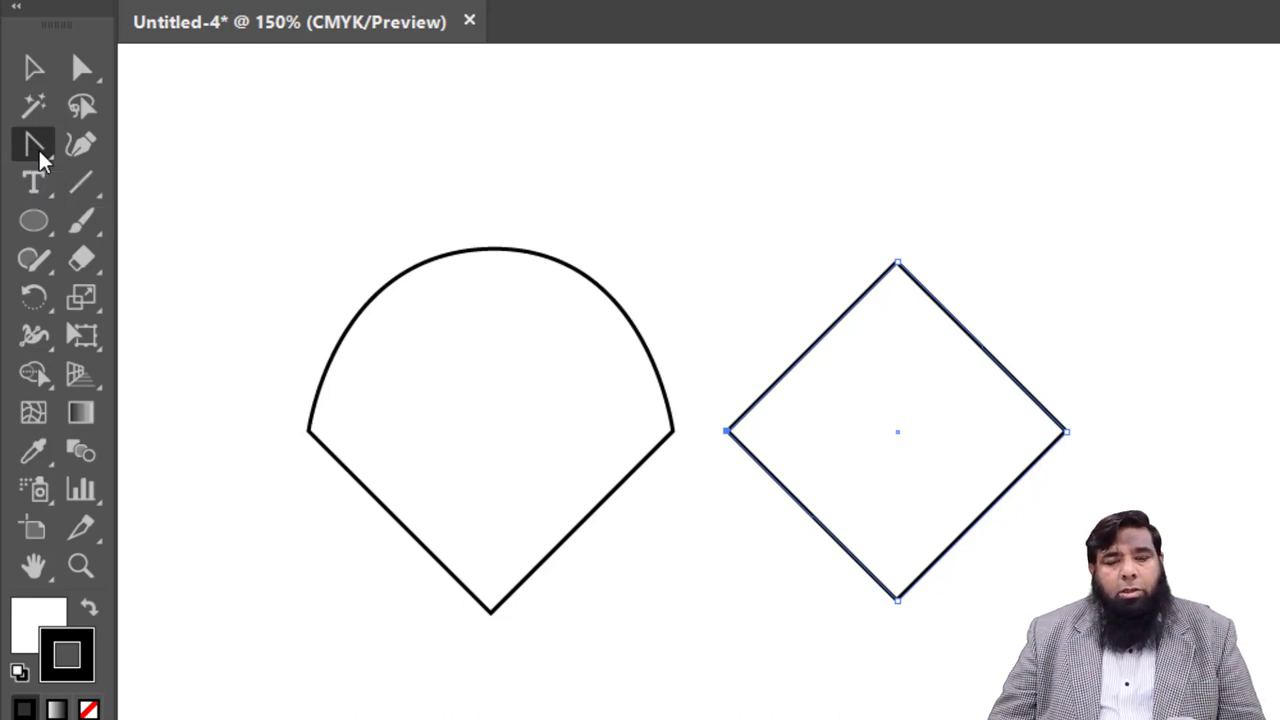
click(38, 147)
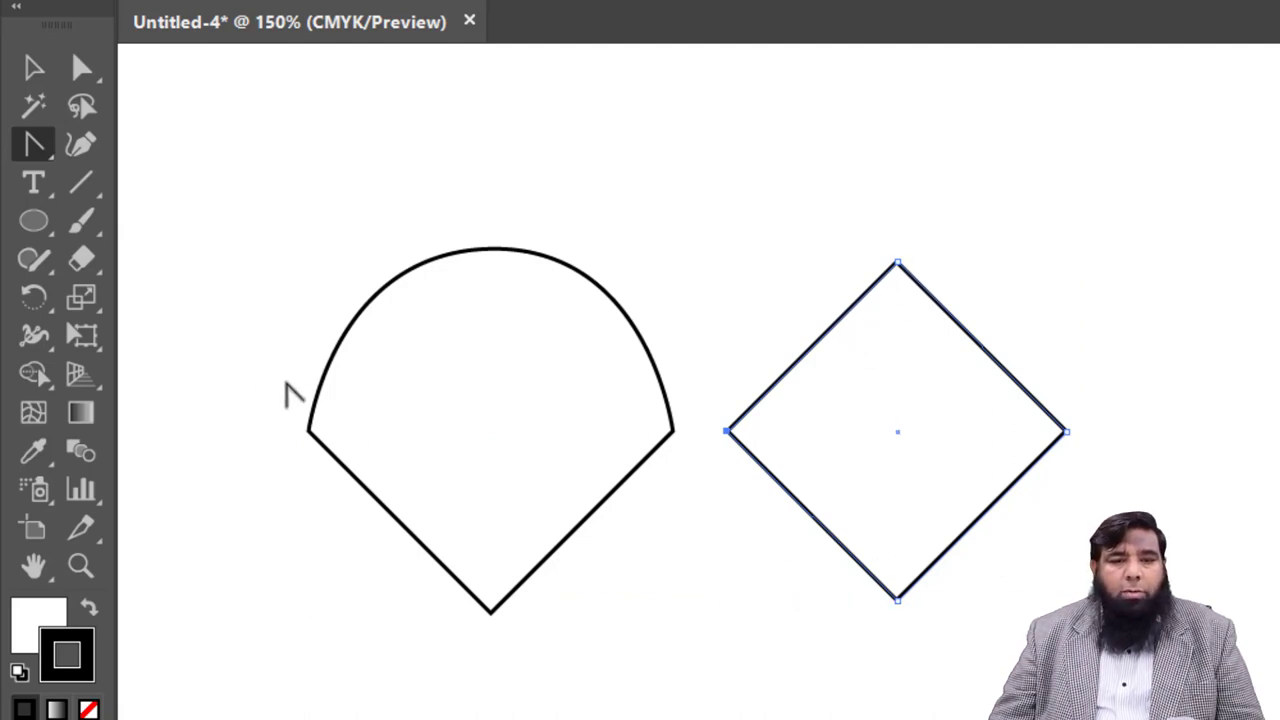
- Select and delete all existing artwork to clear the canvas
click(38, 220)
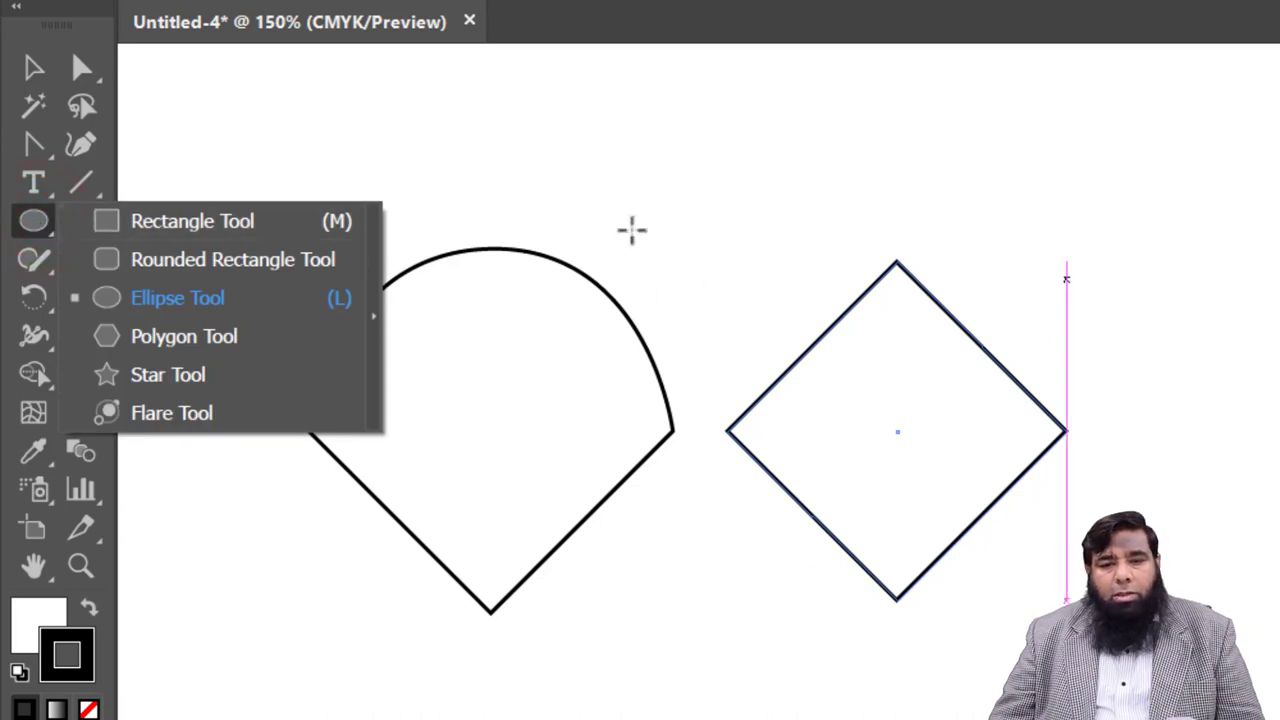
click(34, 68)
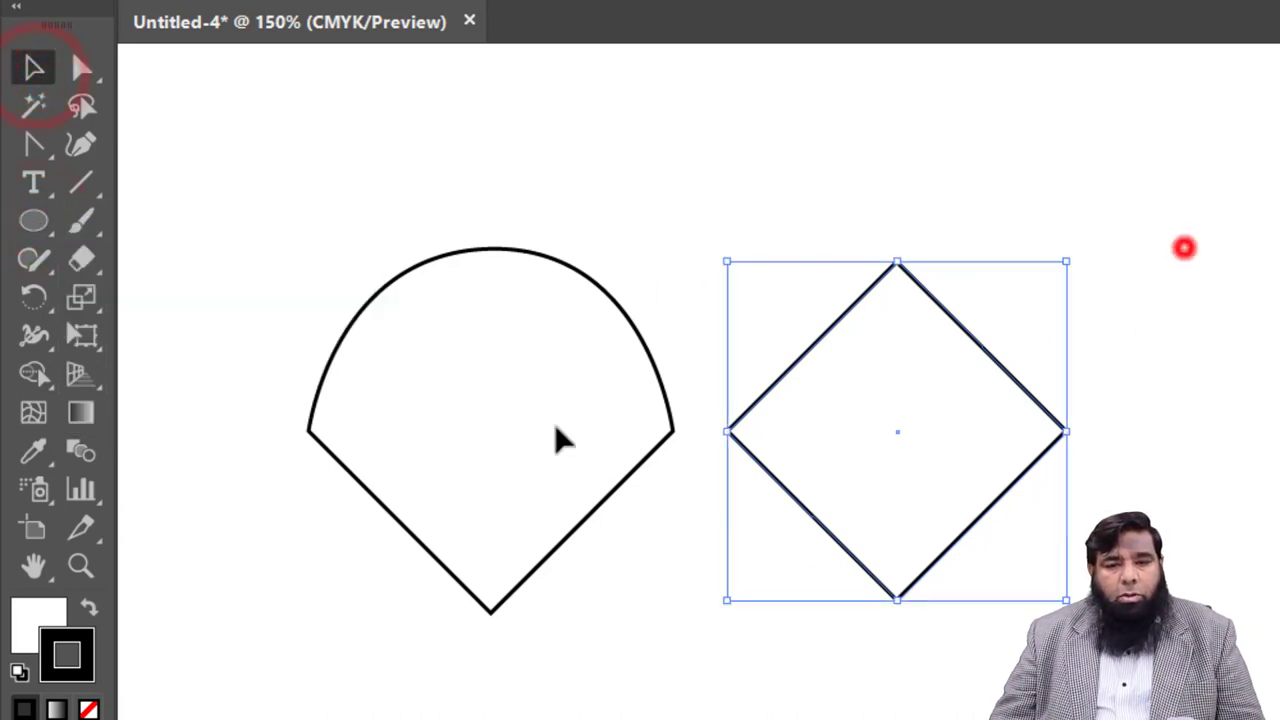
key(ctrl+a)
key(Delete)
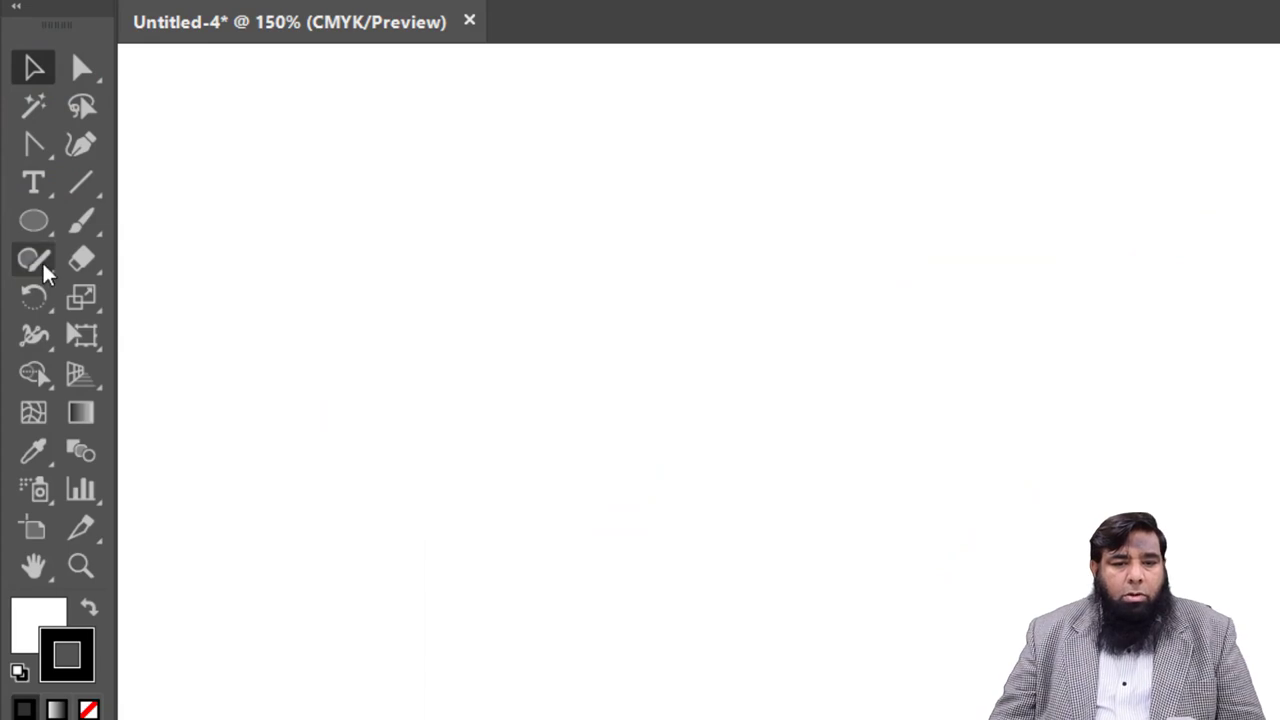
- Draw an 82.72 pt square near the page centre with the Rectangle Tool
click(38, 232)
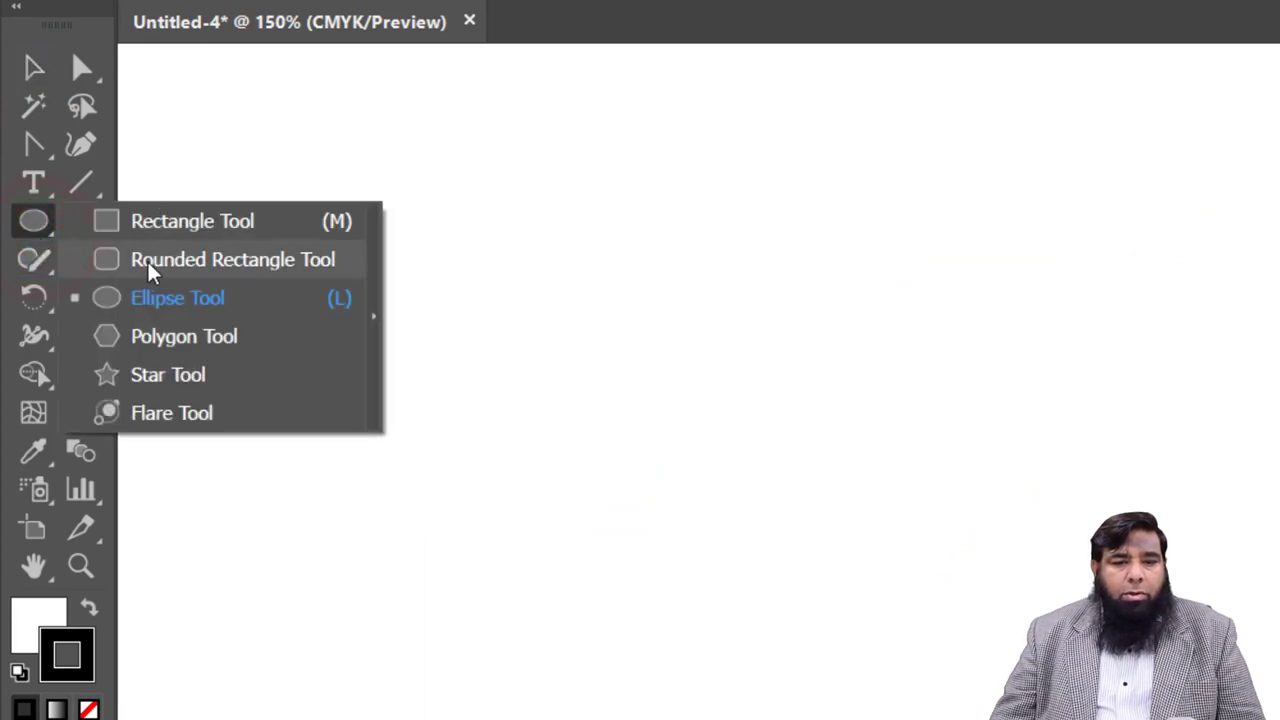
click(150, 222)
mouse_move(503, 331)
mouse_down()
mouse_move(553, 447)
mouse_move(691, 557)
mouse_move(807, 598)
mouse_up()
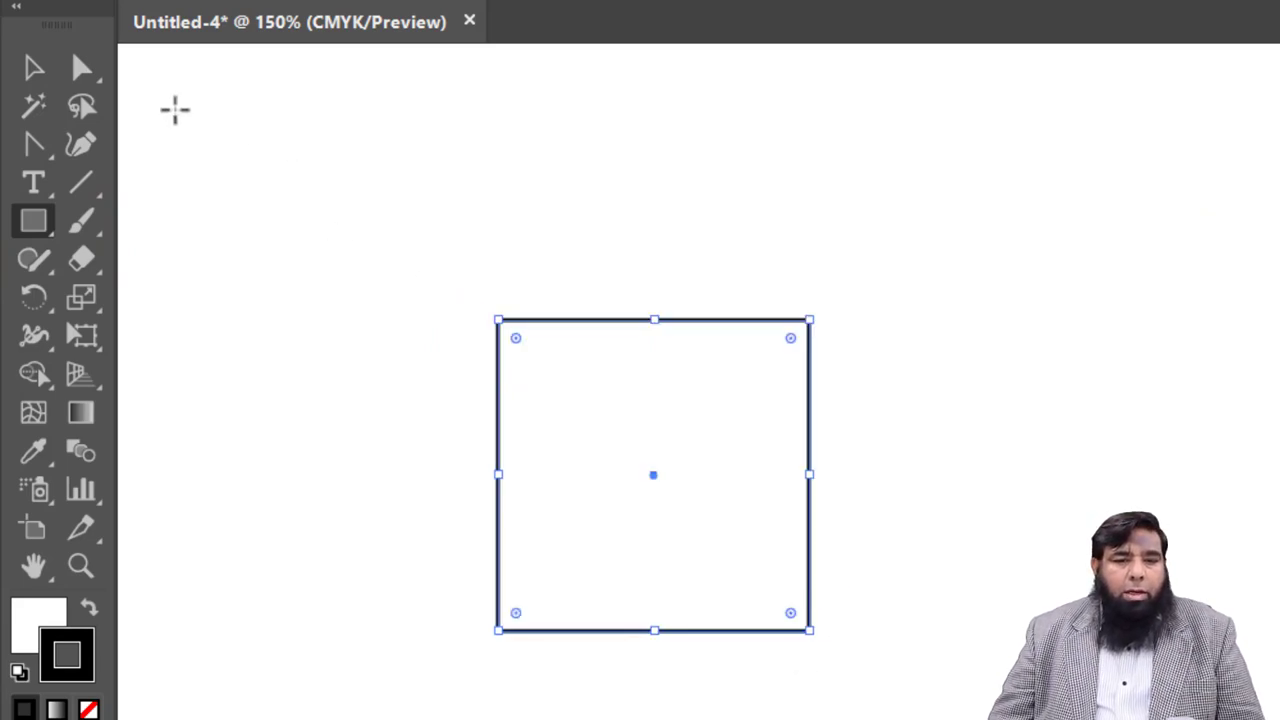
click(33, 146)
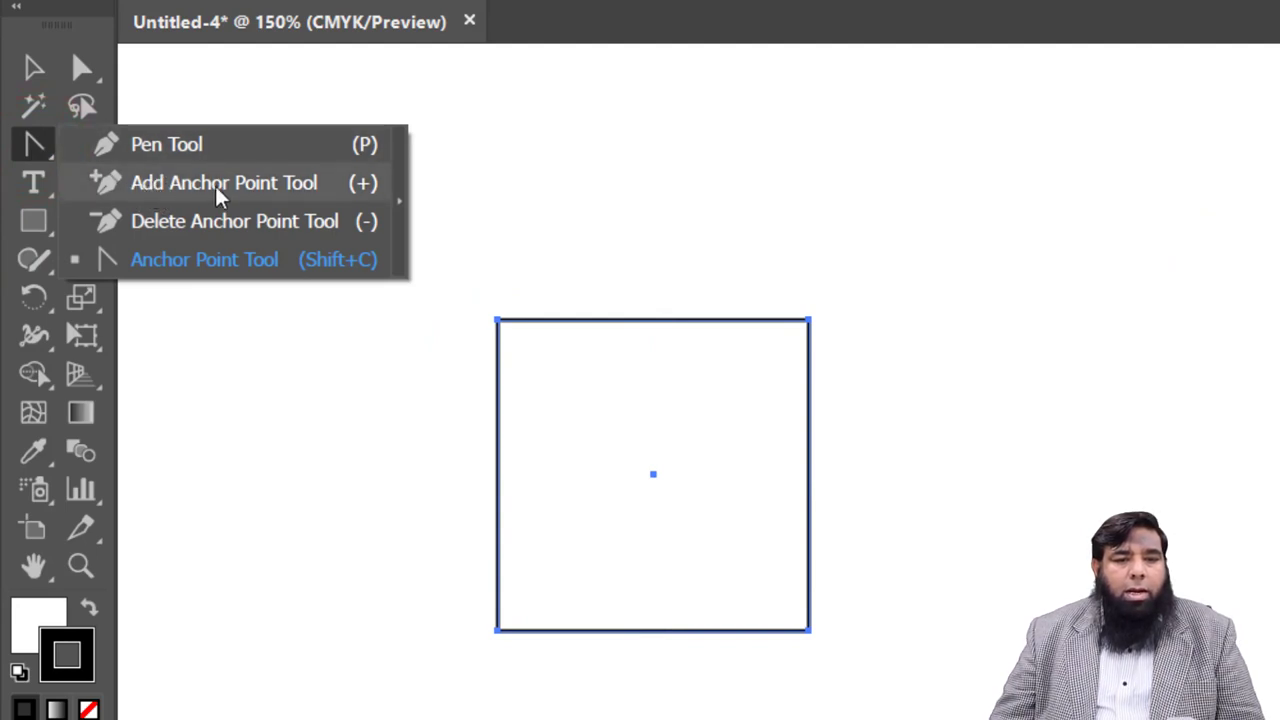
- Use the Add Anchor Point Tool to place a point at the square's top-edge middle
click(284, 183)
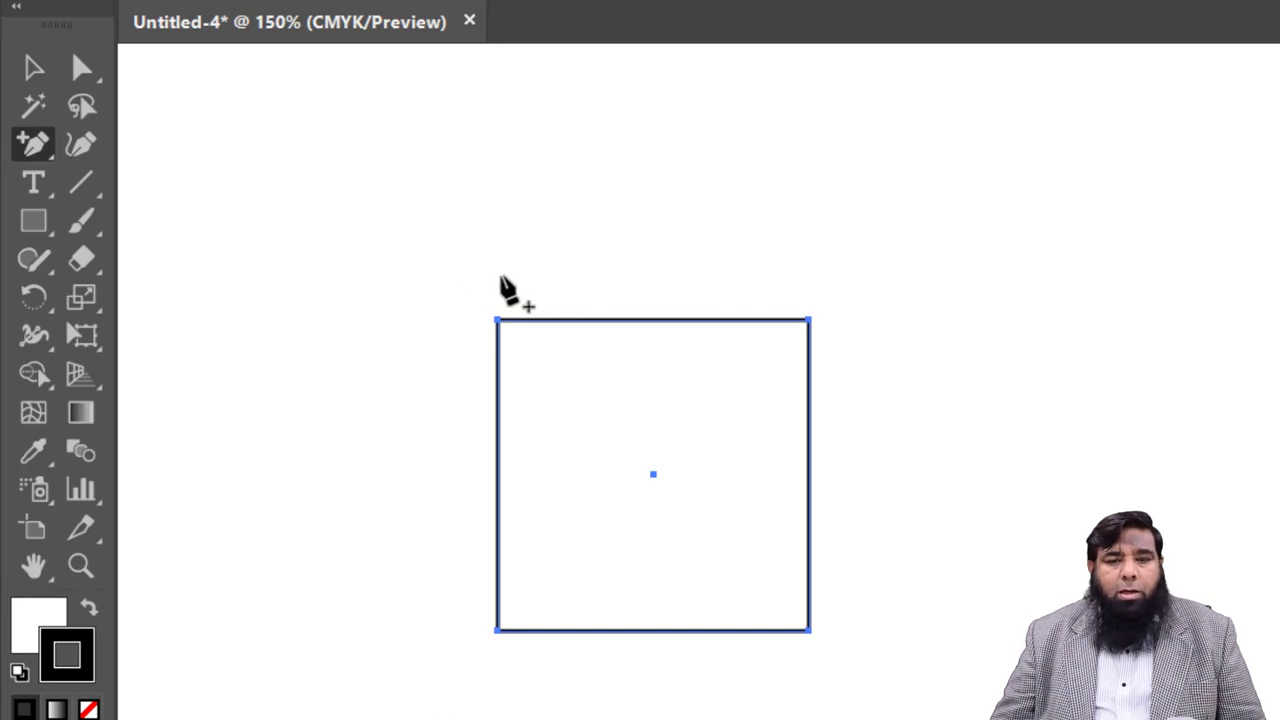
click(653, 320)
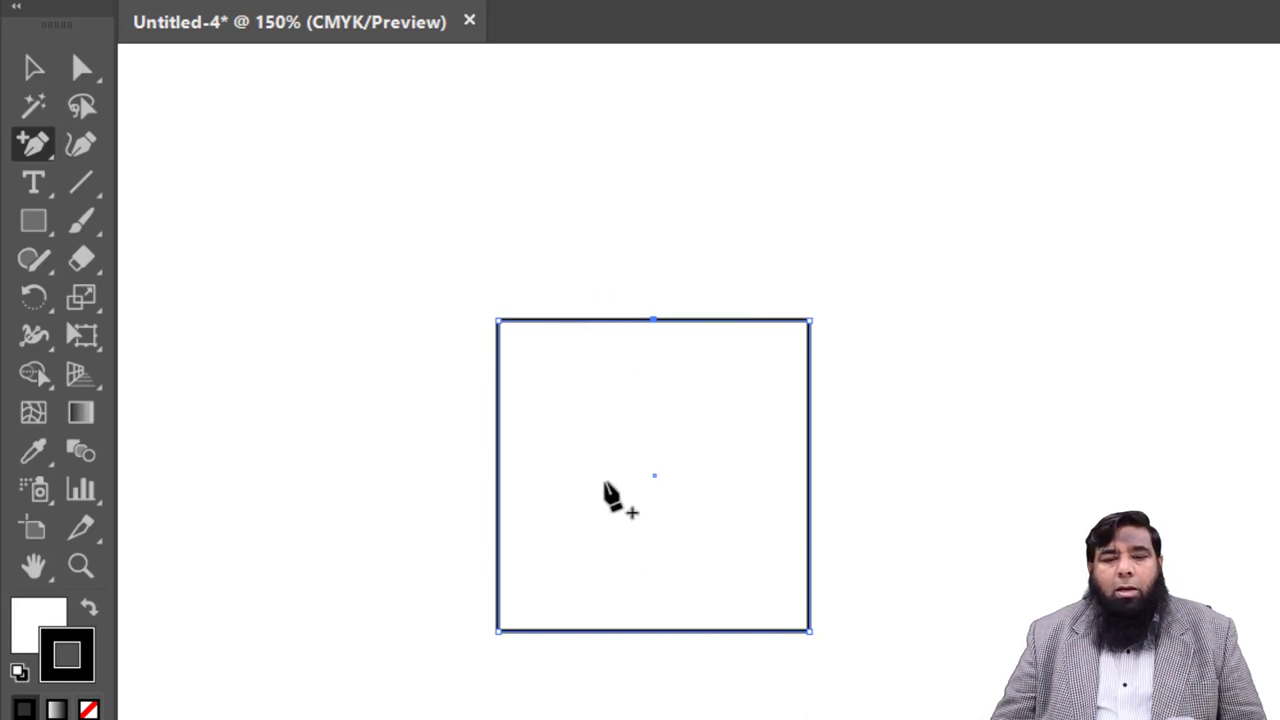
click(82, 67)
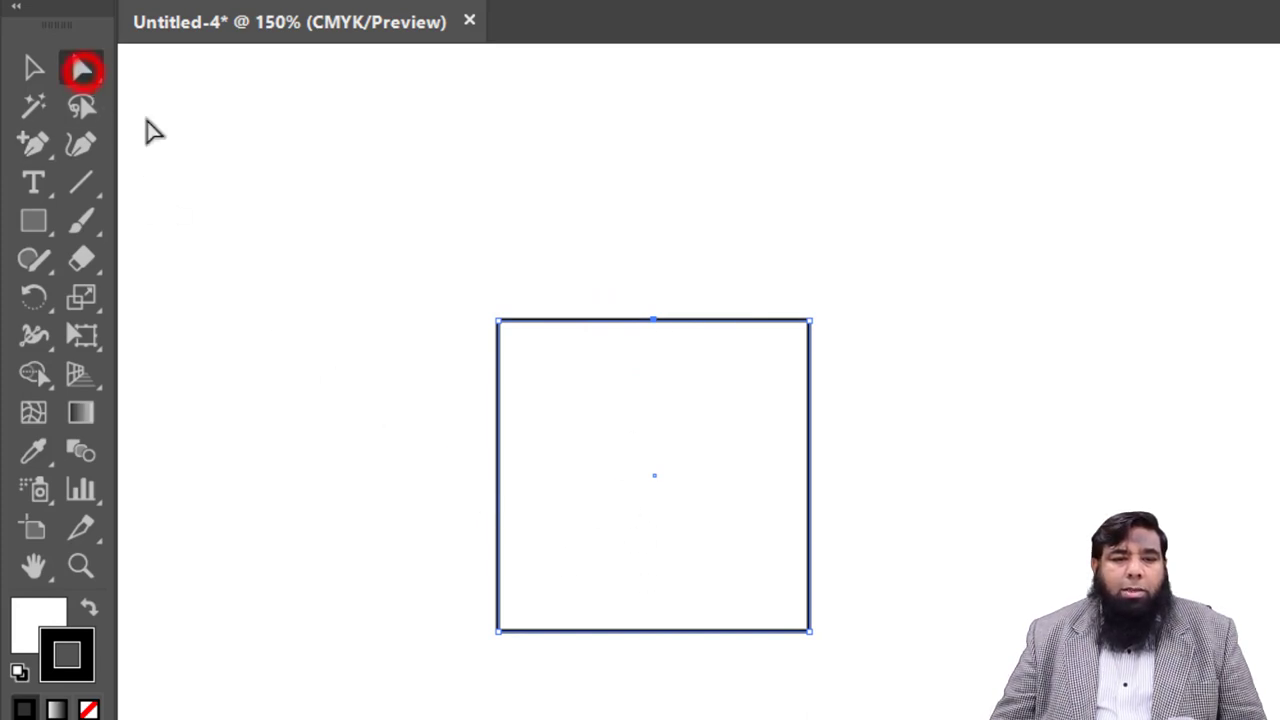
- Pull the top midpoint up into a peak, then add a bottom-edge midpoint and drag it upward
mouse_move(634, 303)
mouse_down()
mouse_move(677, 351)
mouse_move(655, 199)
mouse_up()
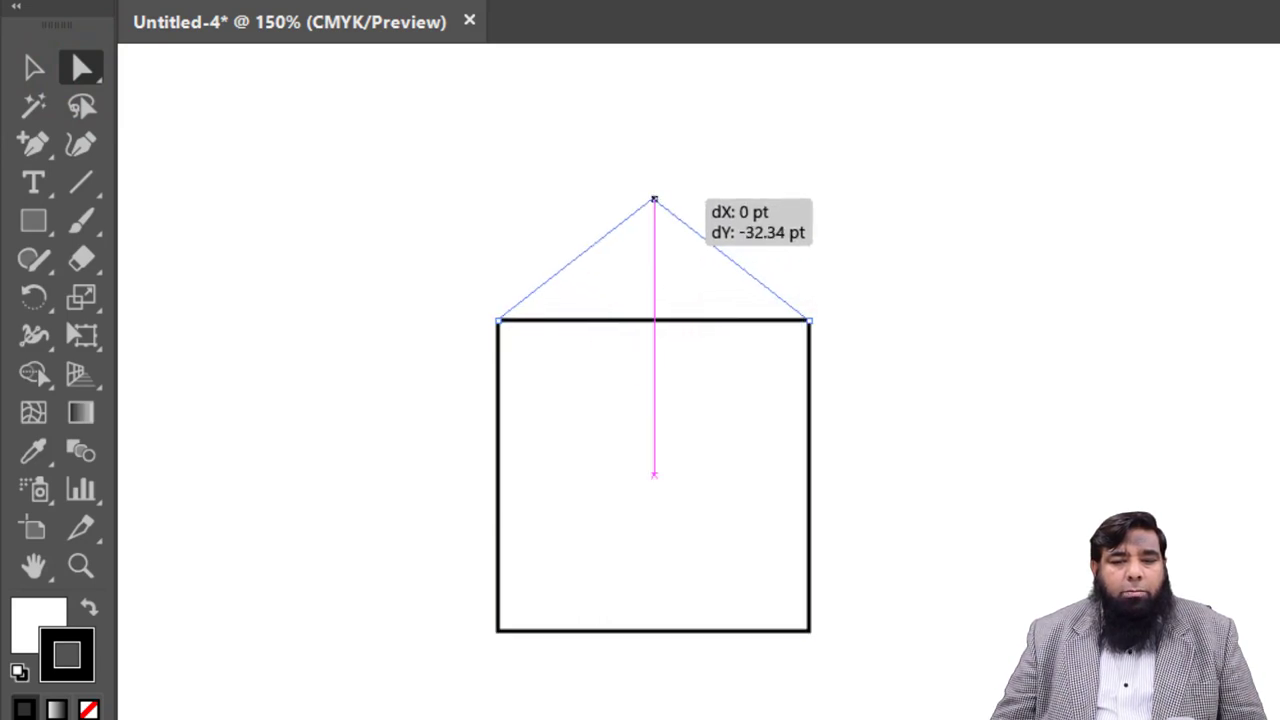
drag(654, 199, 653, 199)
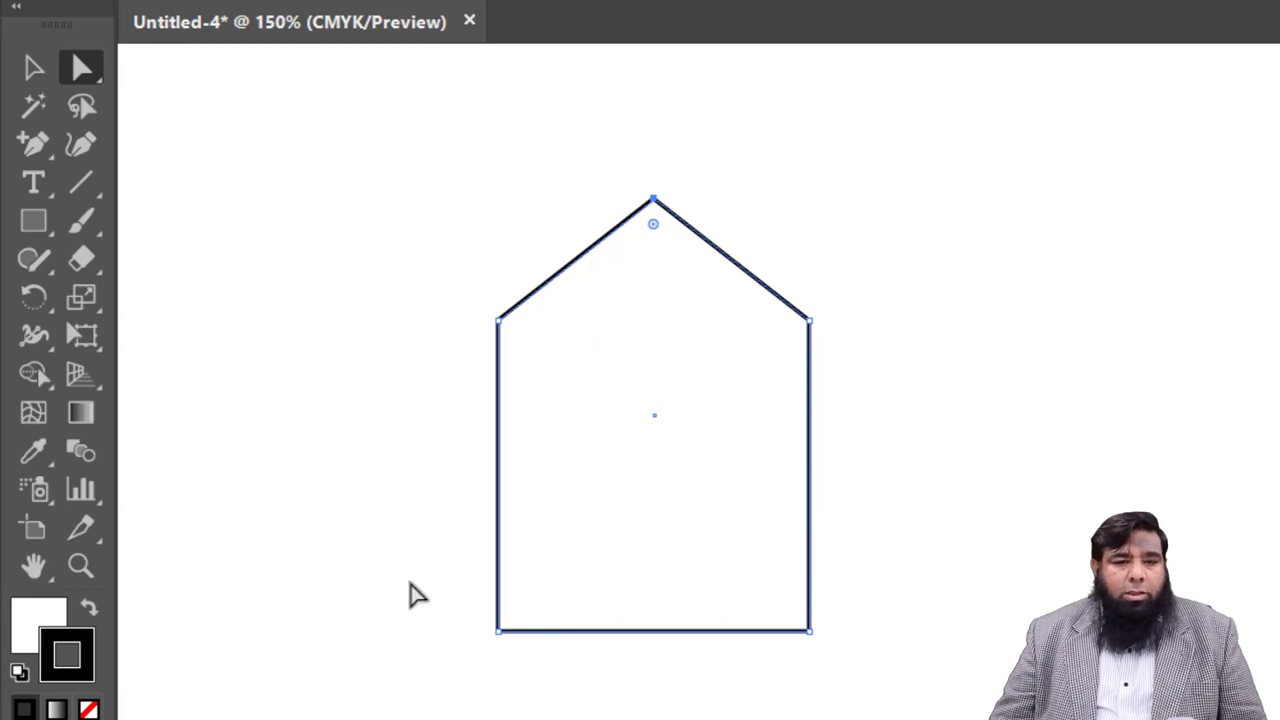
click(36, 148)
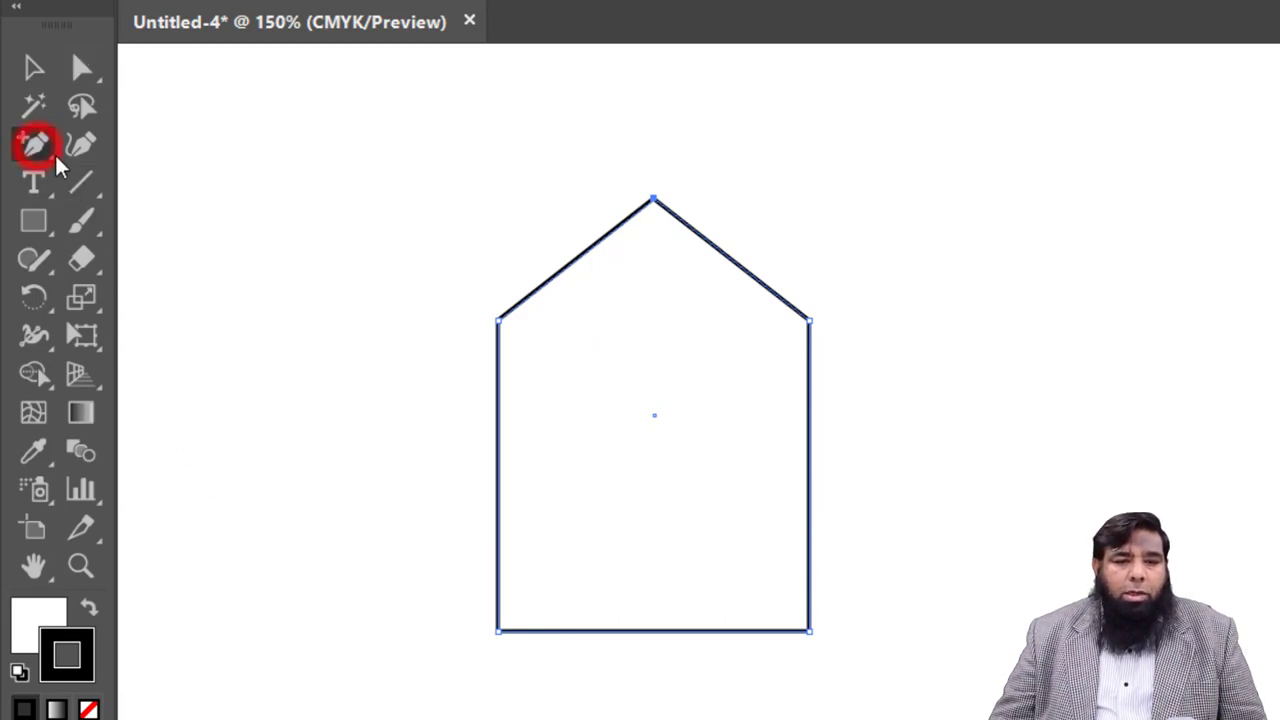
click(654, 631)
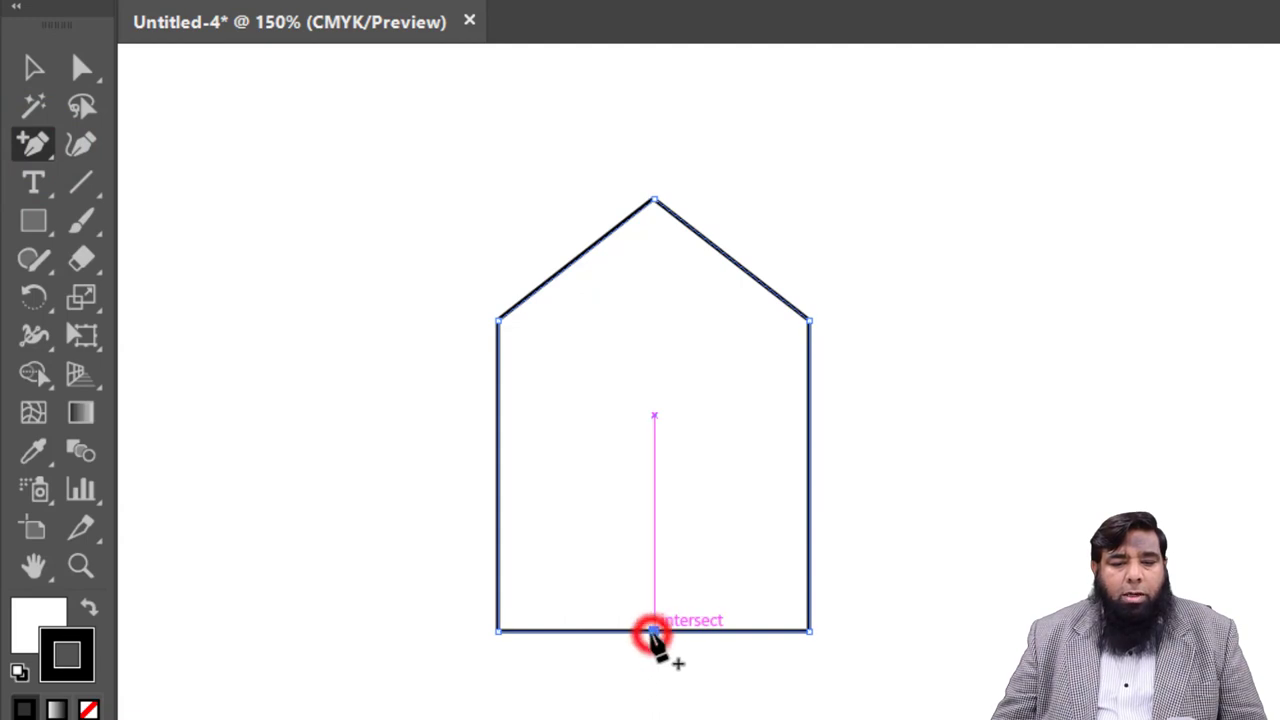
click(79, 70)
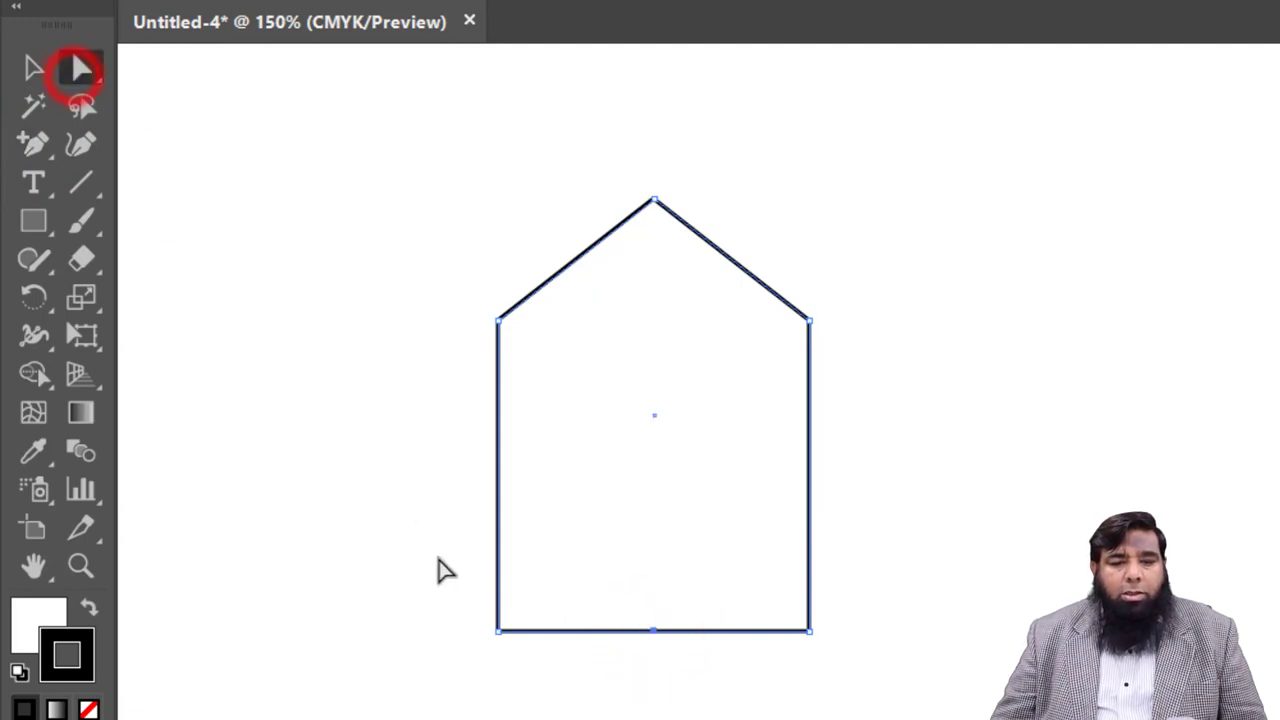
click(637, 653)
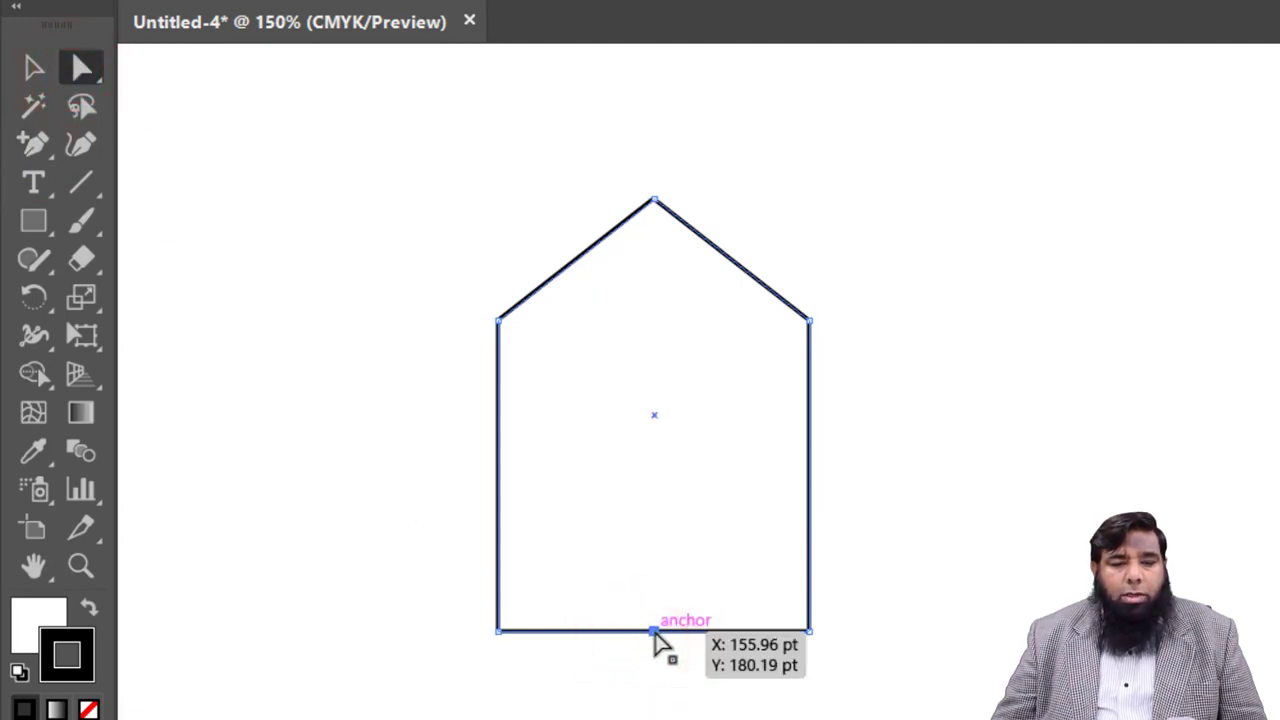
drag(655, 632, 655, 512)
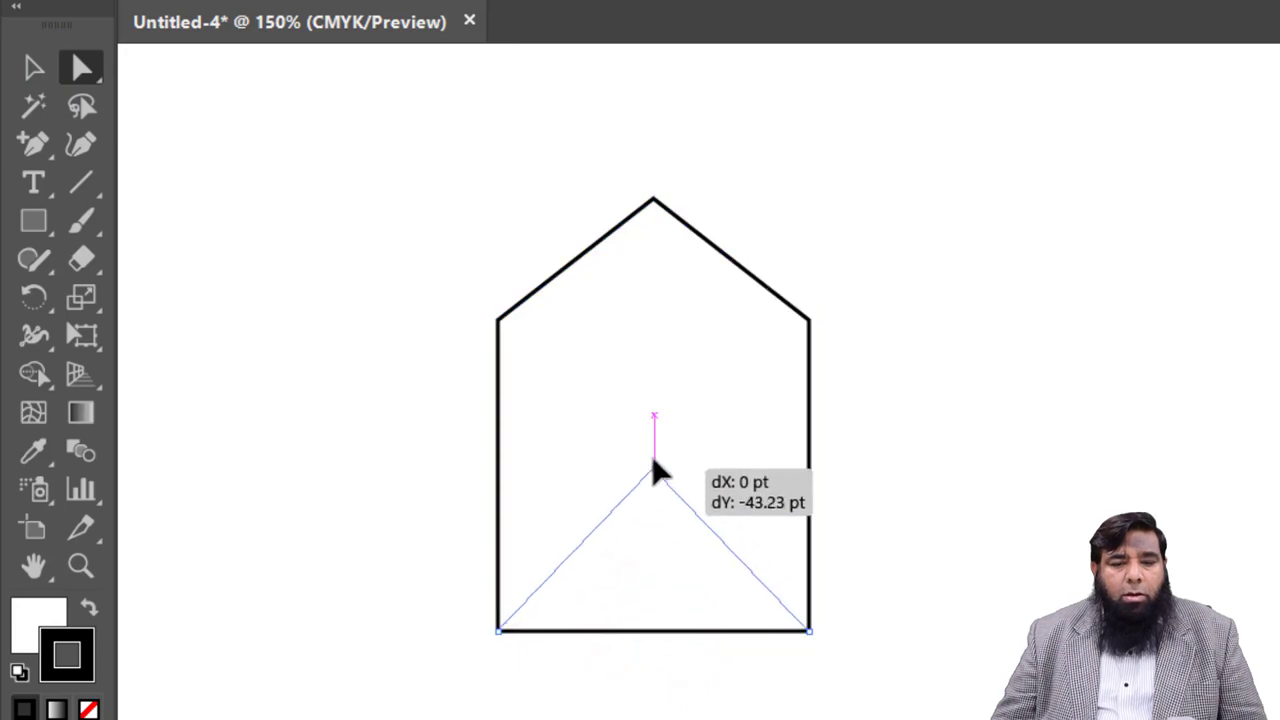
- Raise the bottom midpoint about 46.64 pt into a chevron notch, then deselect the shape
drag(652, 508, 653, 457)
click(33, 67)
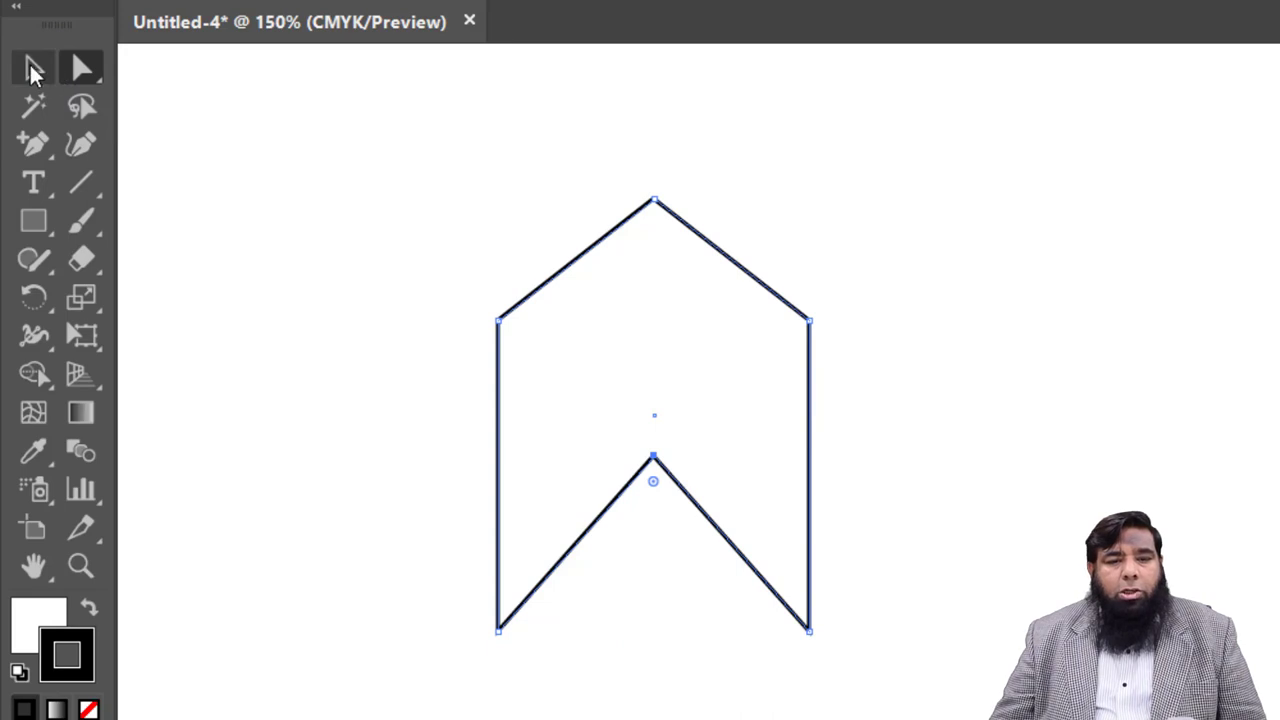
click(331, 318)
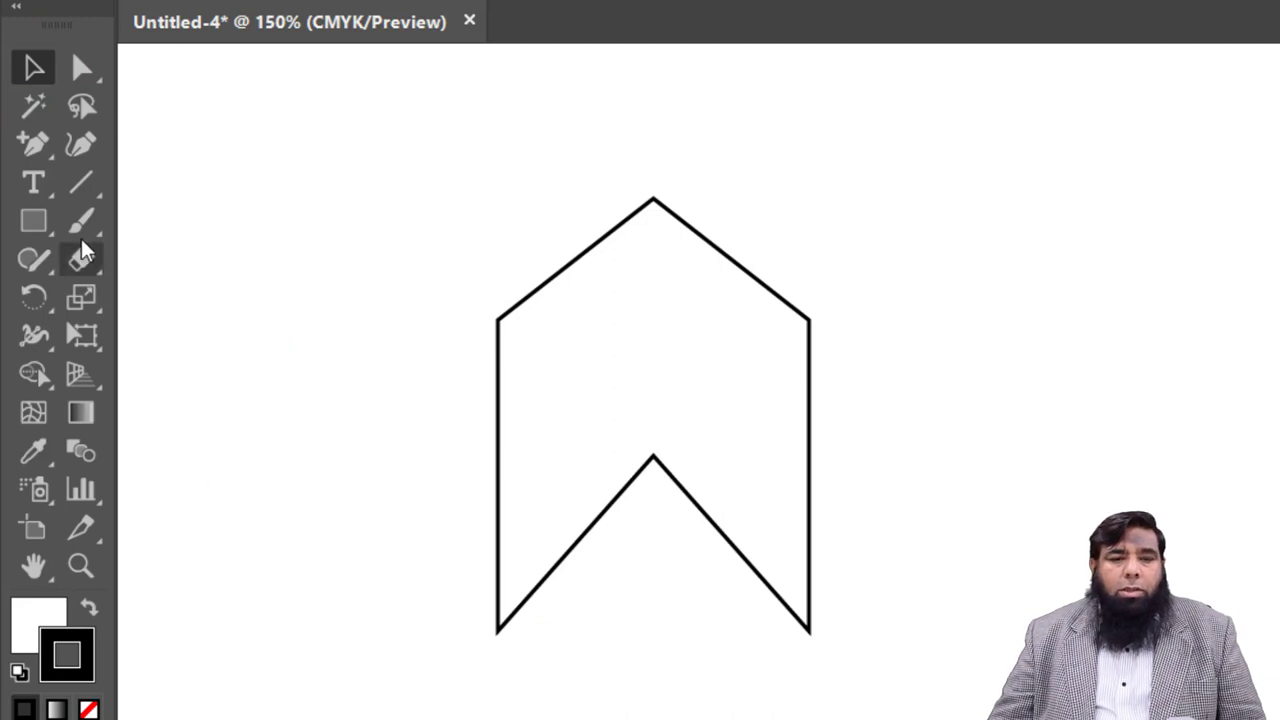
click(42, 150)
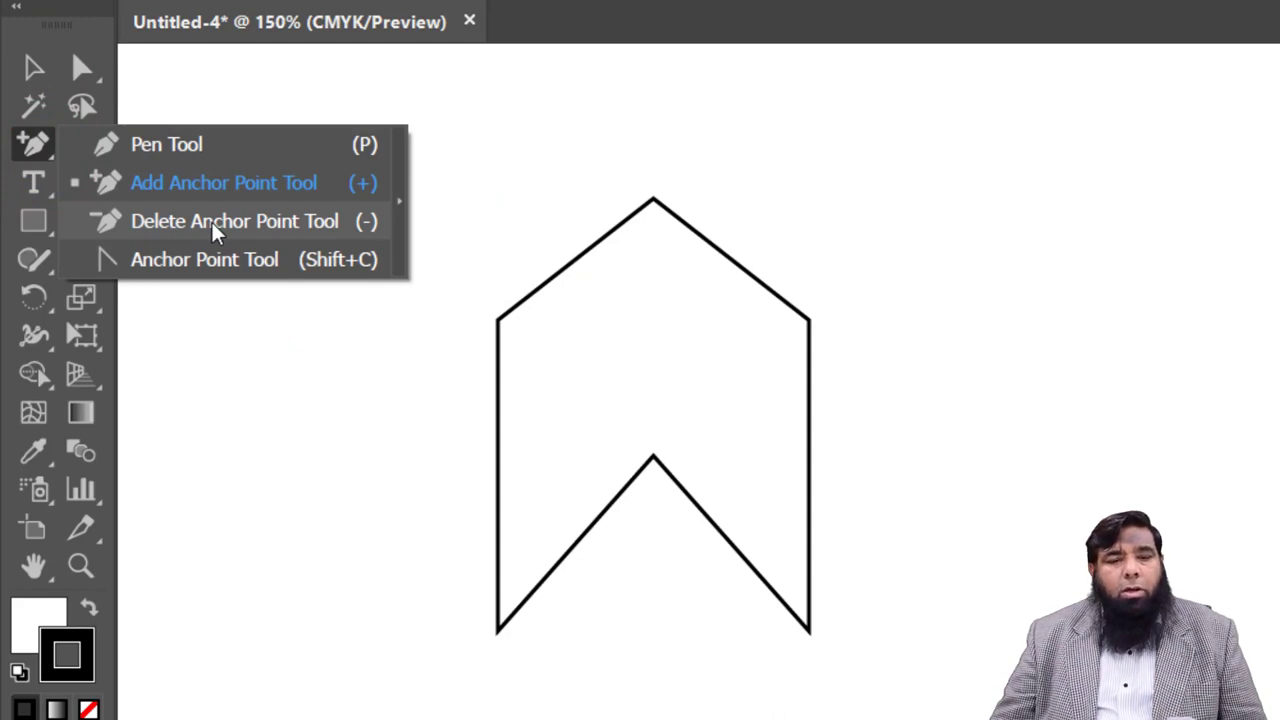
- Delete the upper-left and upper-right corner anchors with the Delete Anchor Point Tool
click(212, 222)
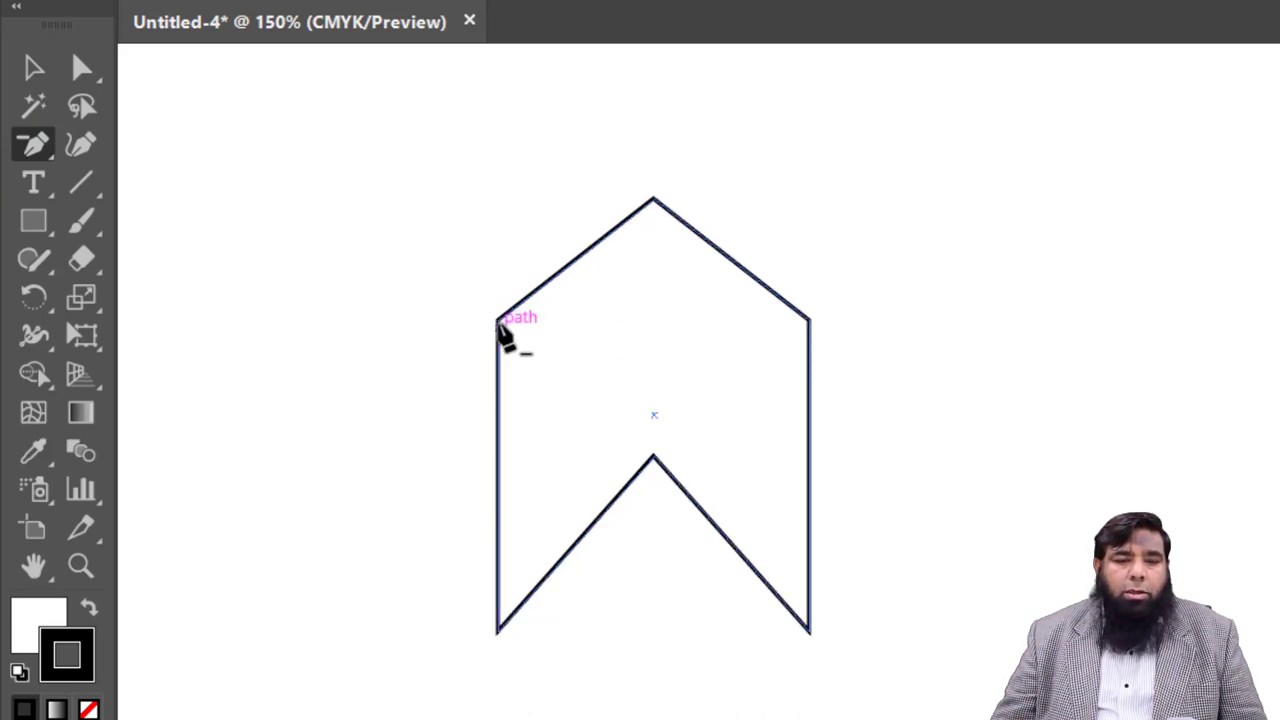
click(498, 321)
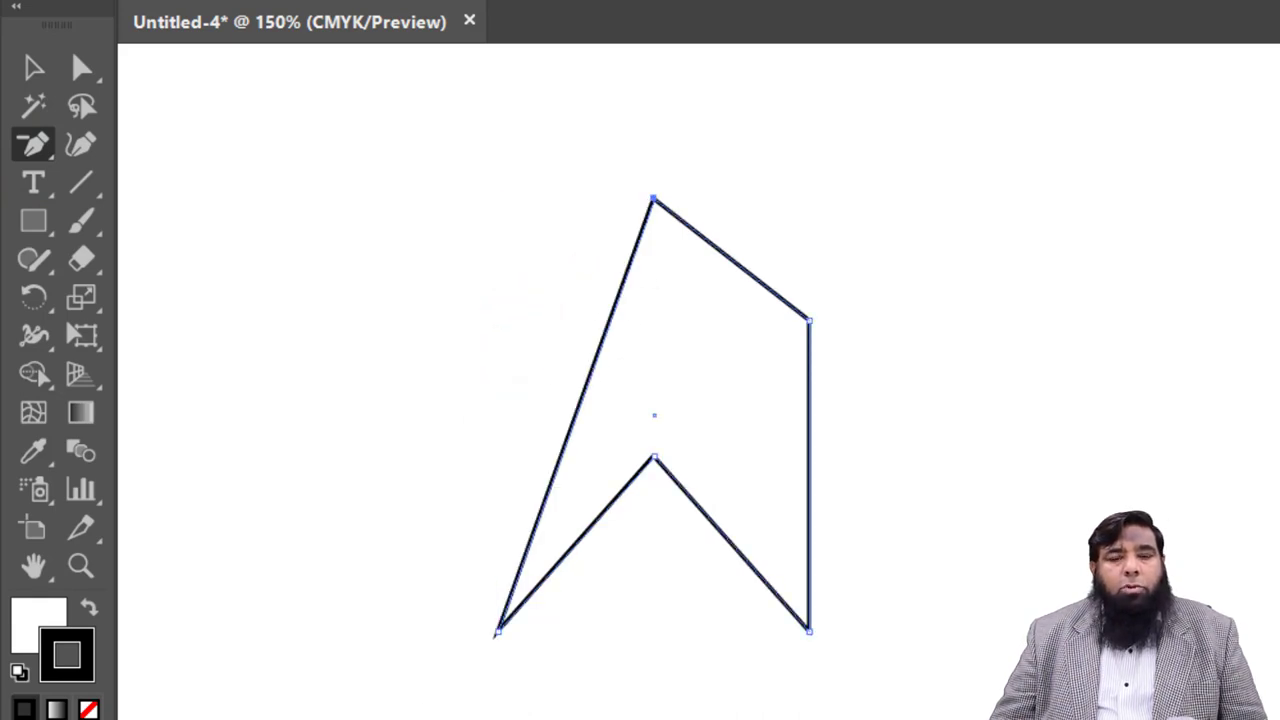
click(810, 321)
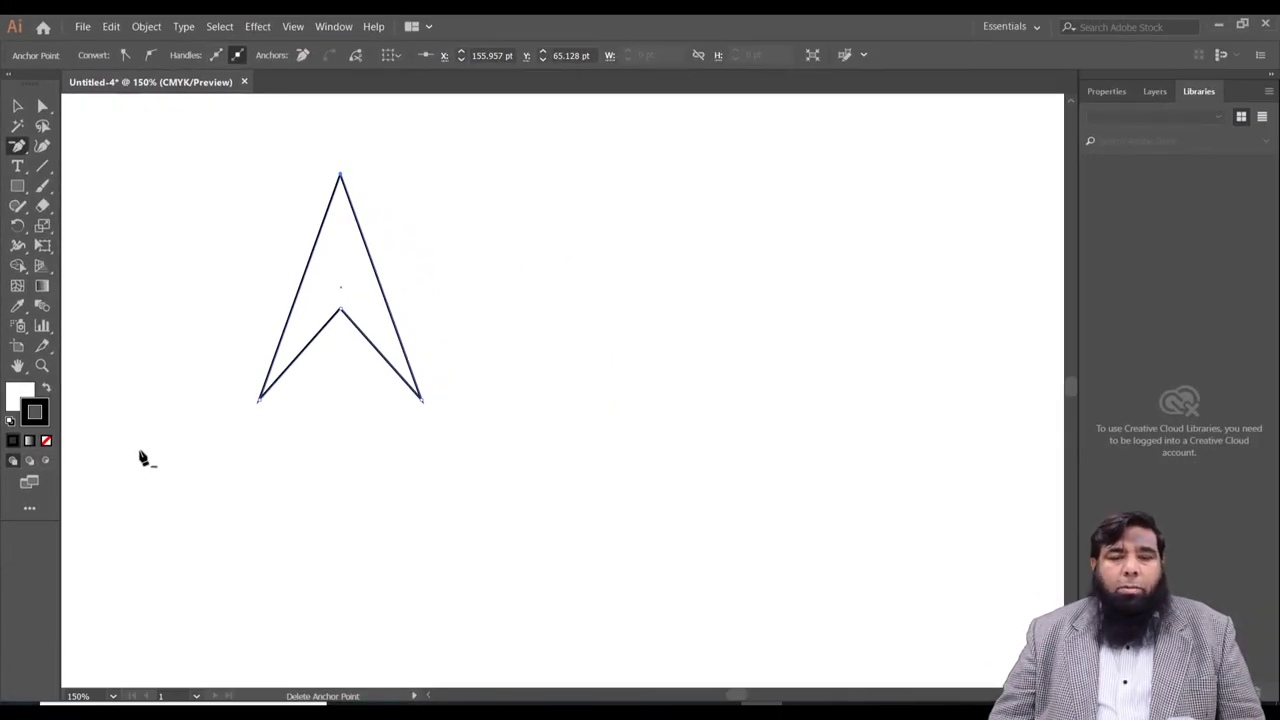
- Draw a second square to the right of the spire with the Rectangle Tool
click(17, 146)
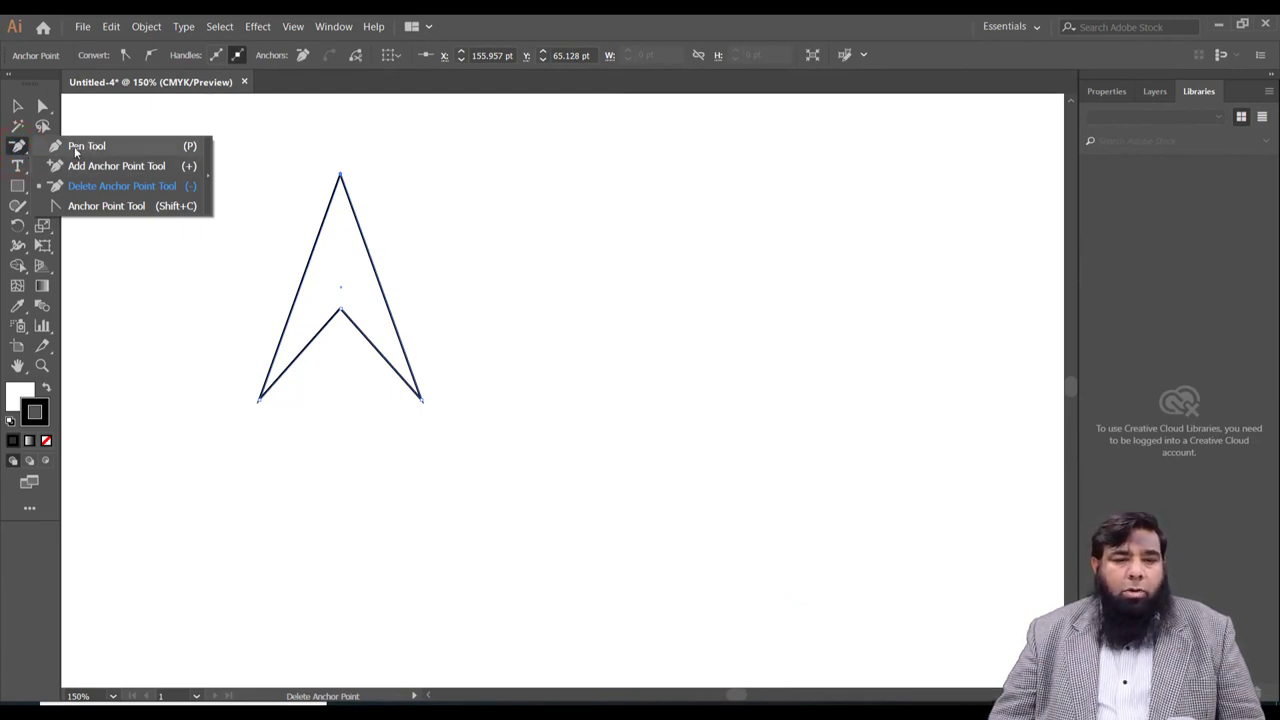
click(22, 189)
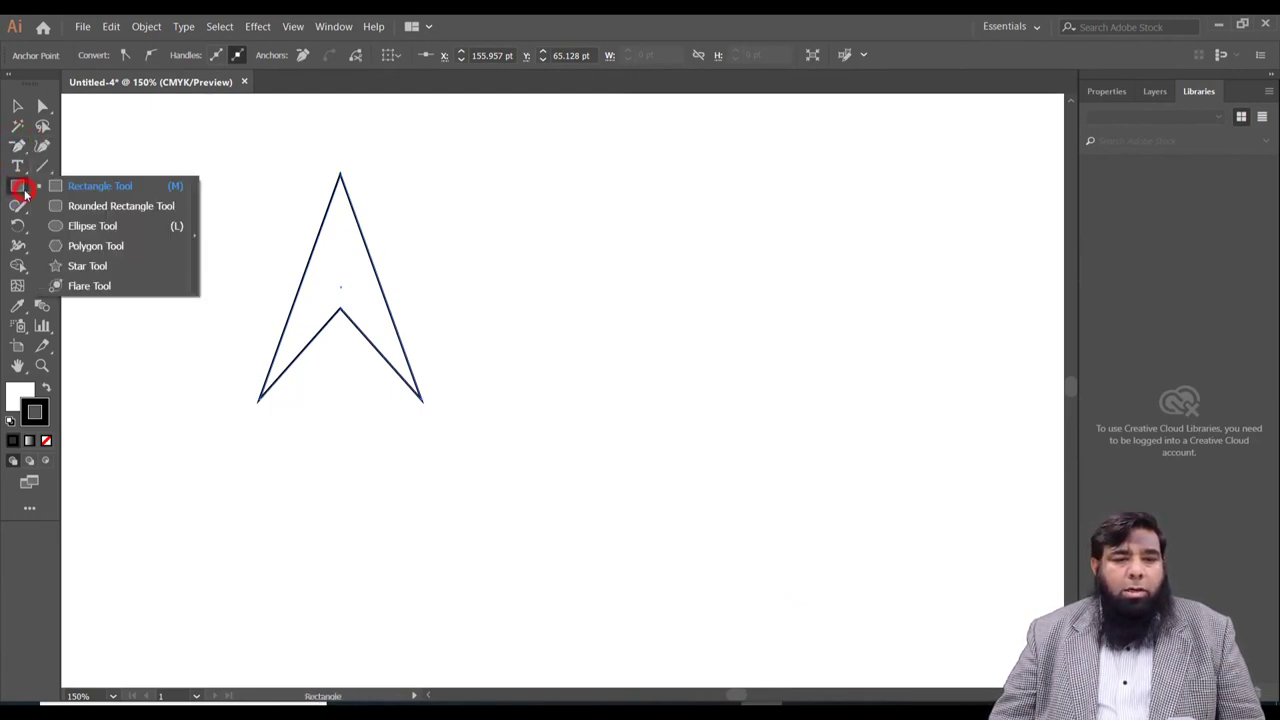
click(131, 184)
drag(490, 182, 642, 322)
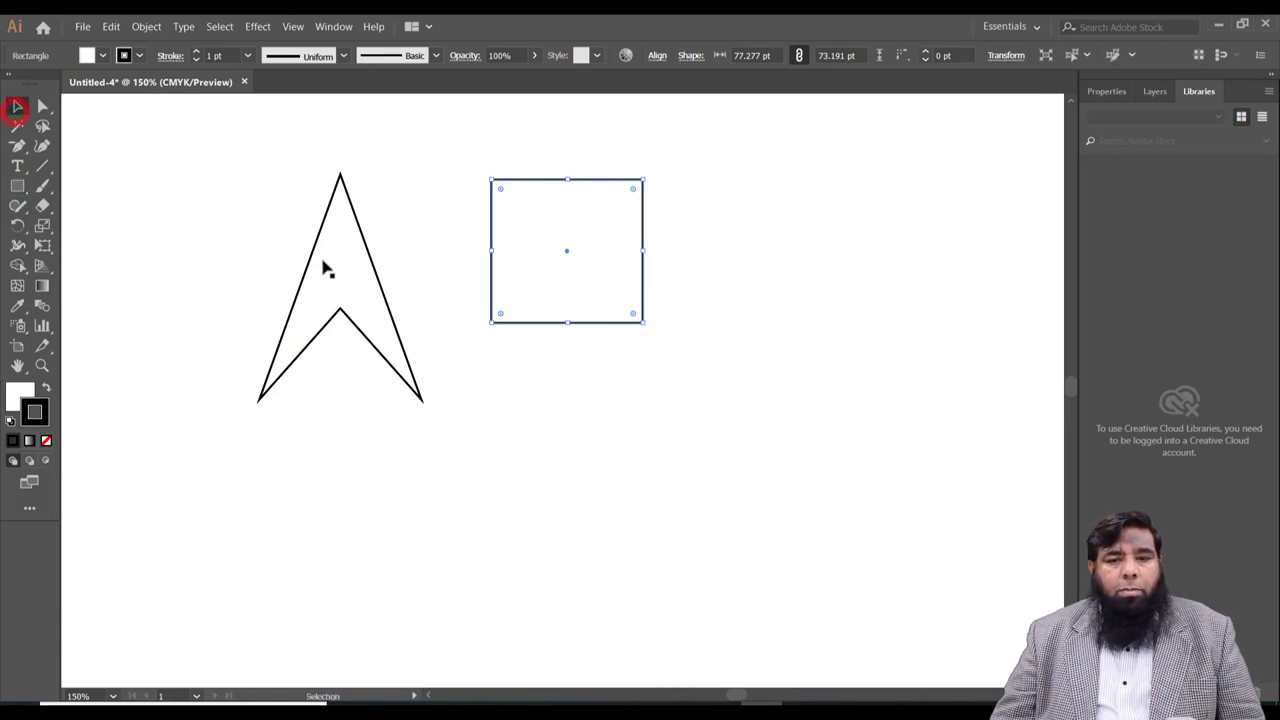
- Choose the Pen Tool and check the Smart Guides setting in the View menu
click(17, 147)
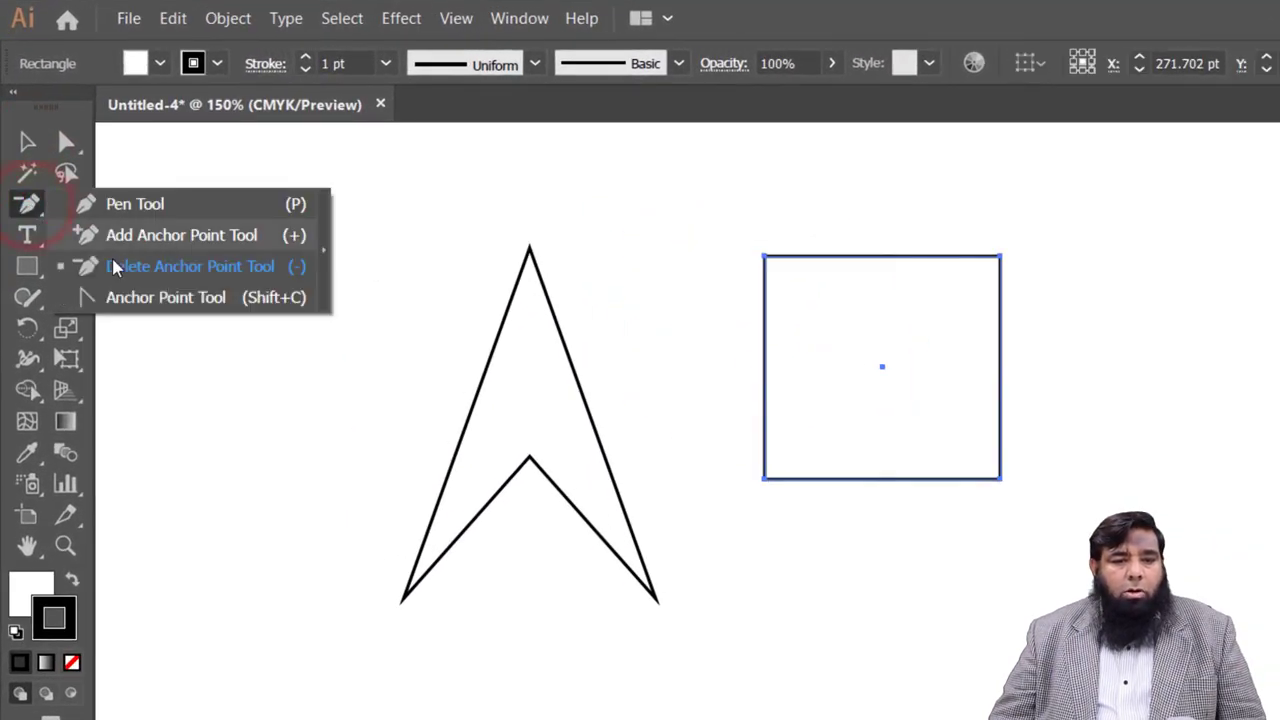
click(123, 204)
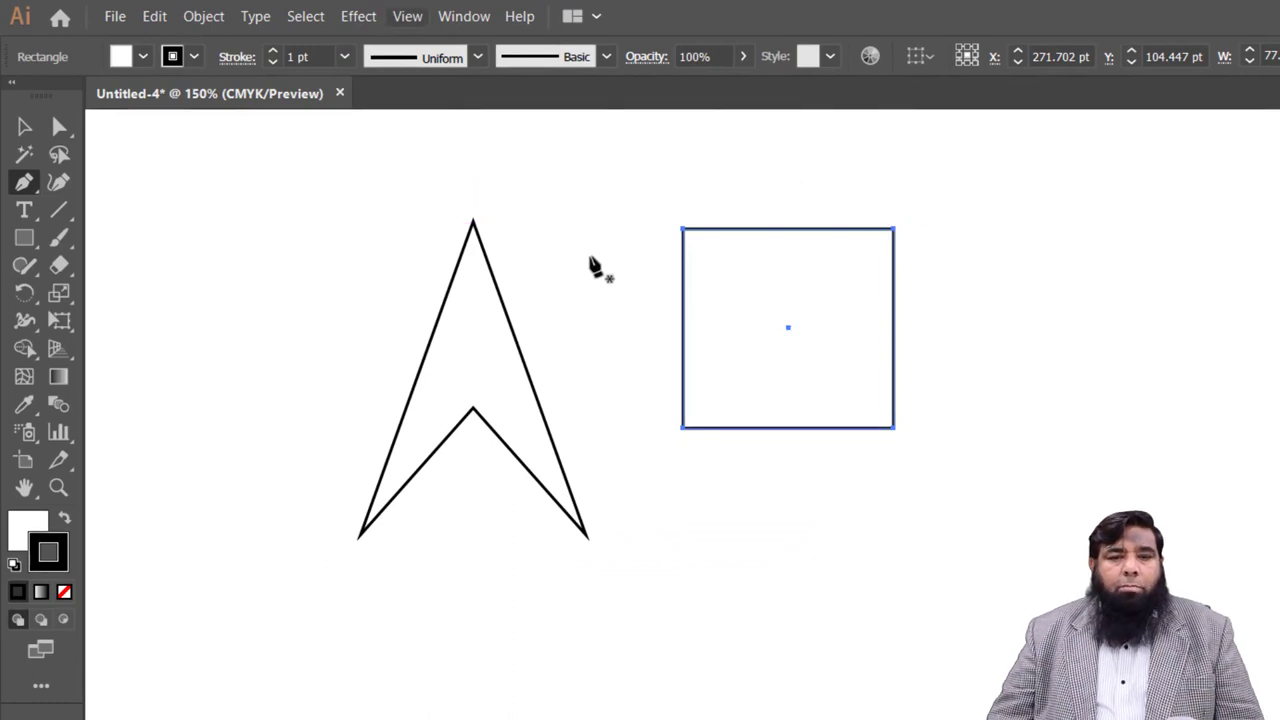
click(408, 16)
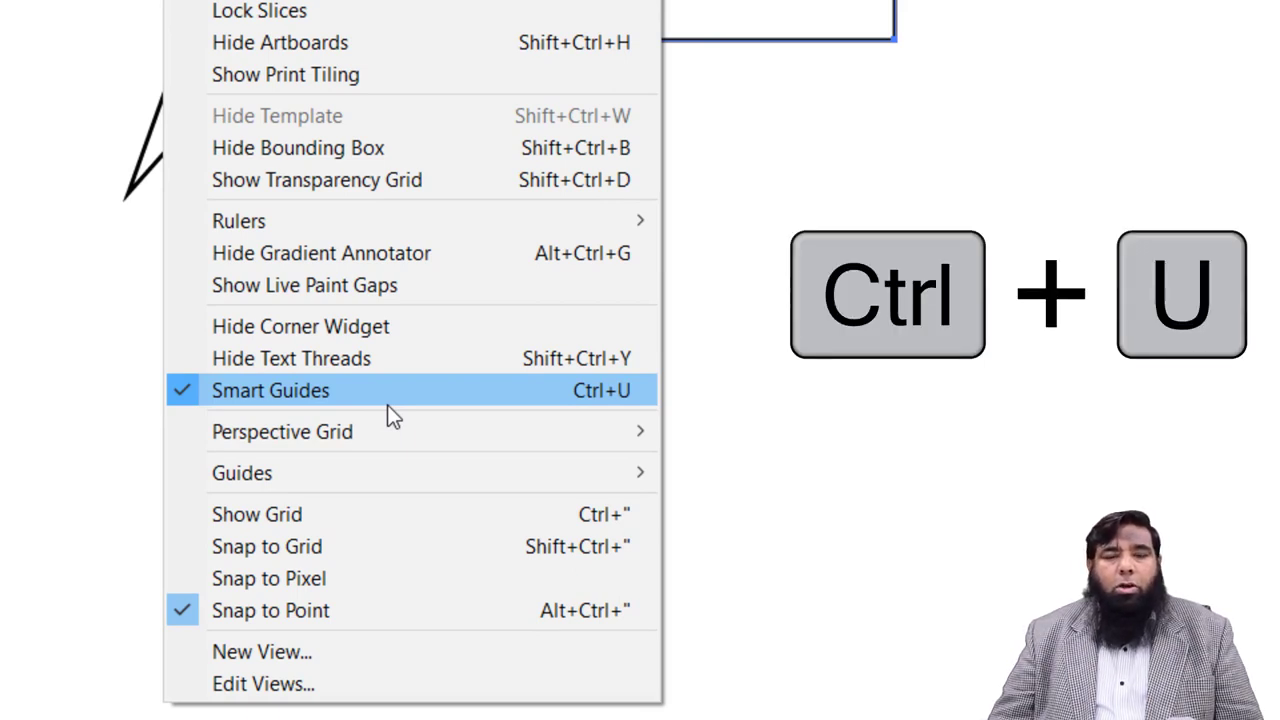
- Close the View menu with Smart Guides left on and cancel the stray pen path
click(830, 378)
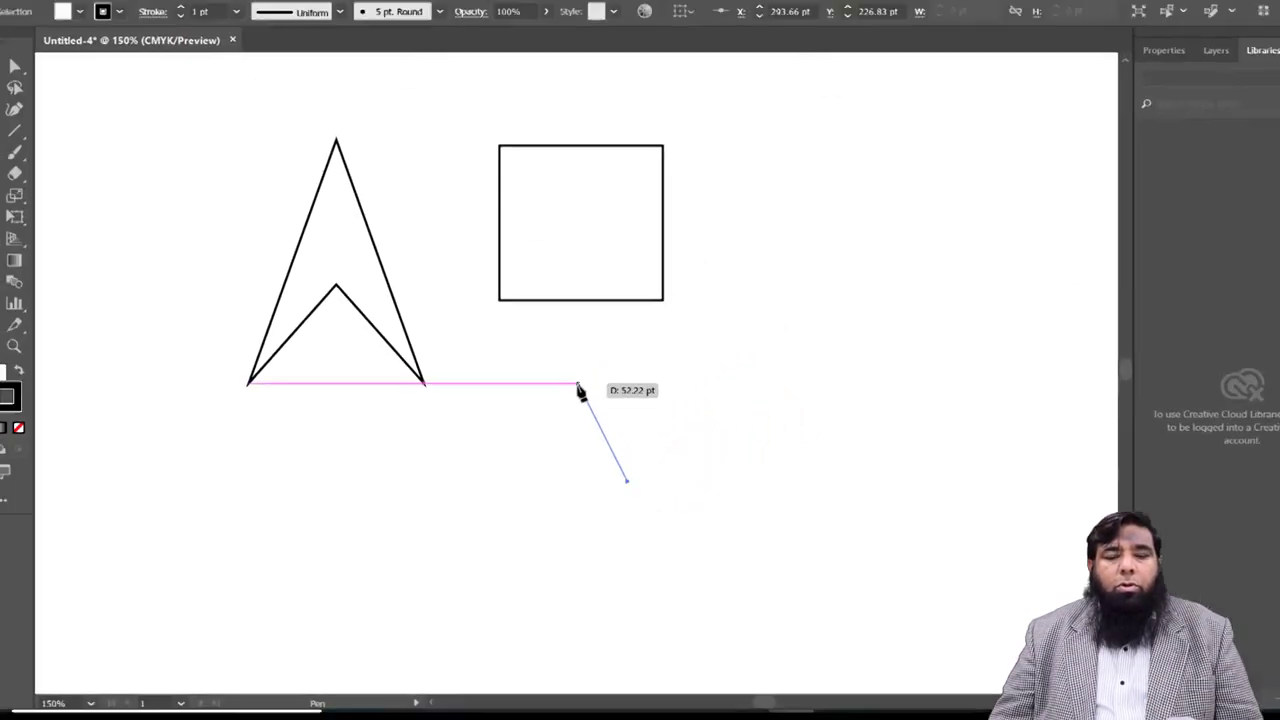
key(Escape)
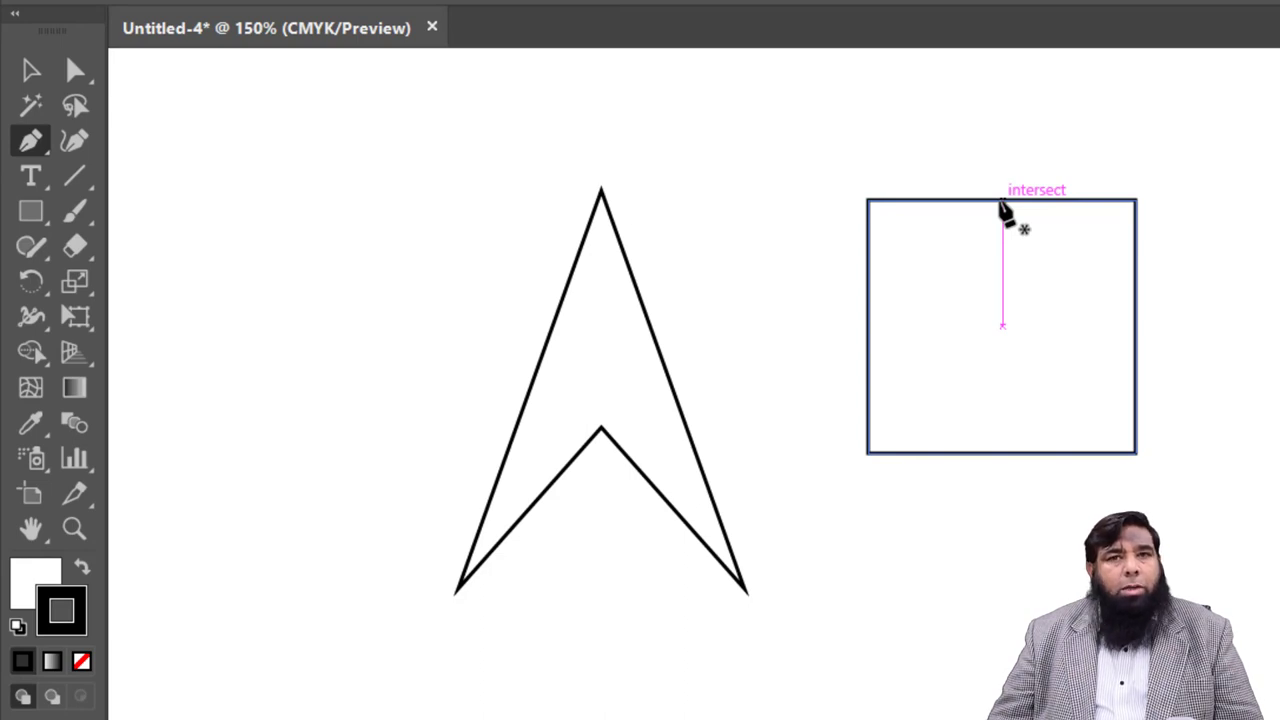
- Add Pen-tool anchor points at the second square's left, top, right and bottom edge midpoints
click(1001, 204)
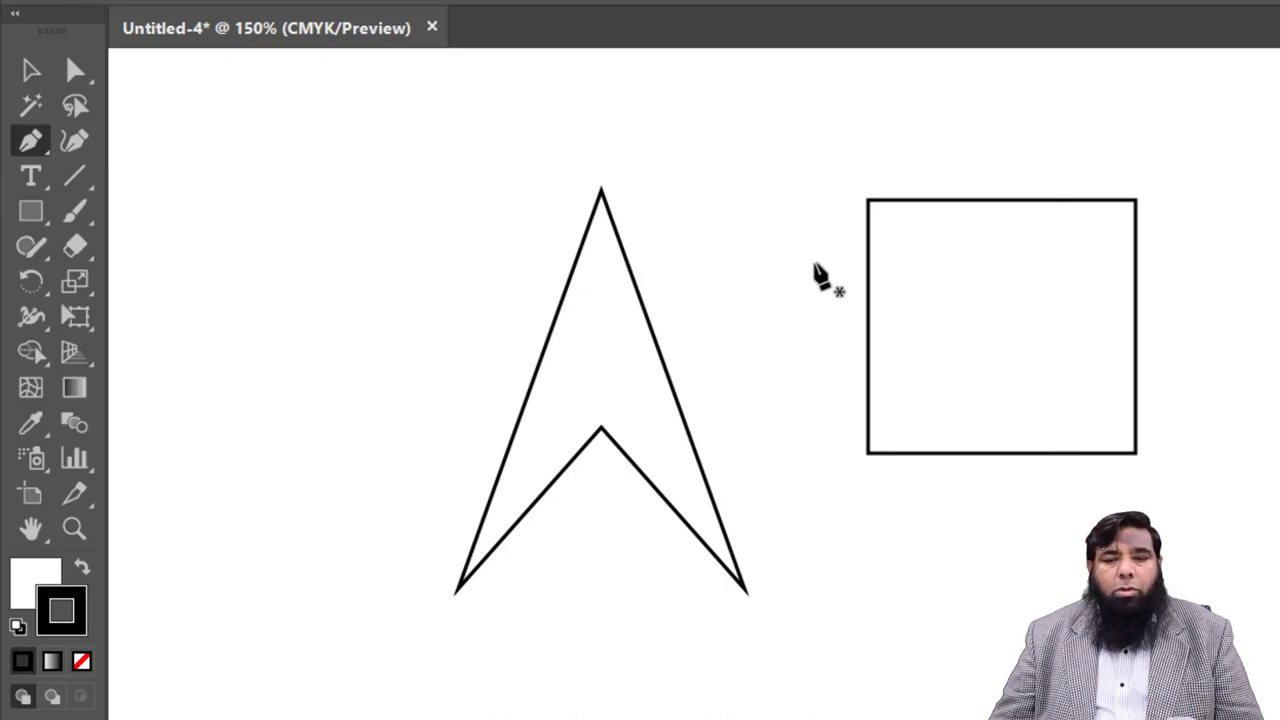
key(ctrl+z)
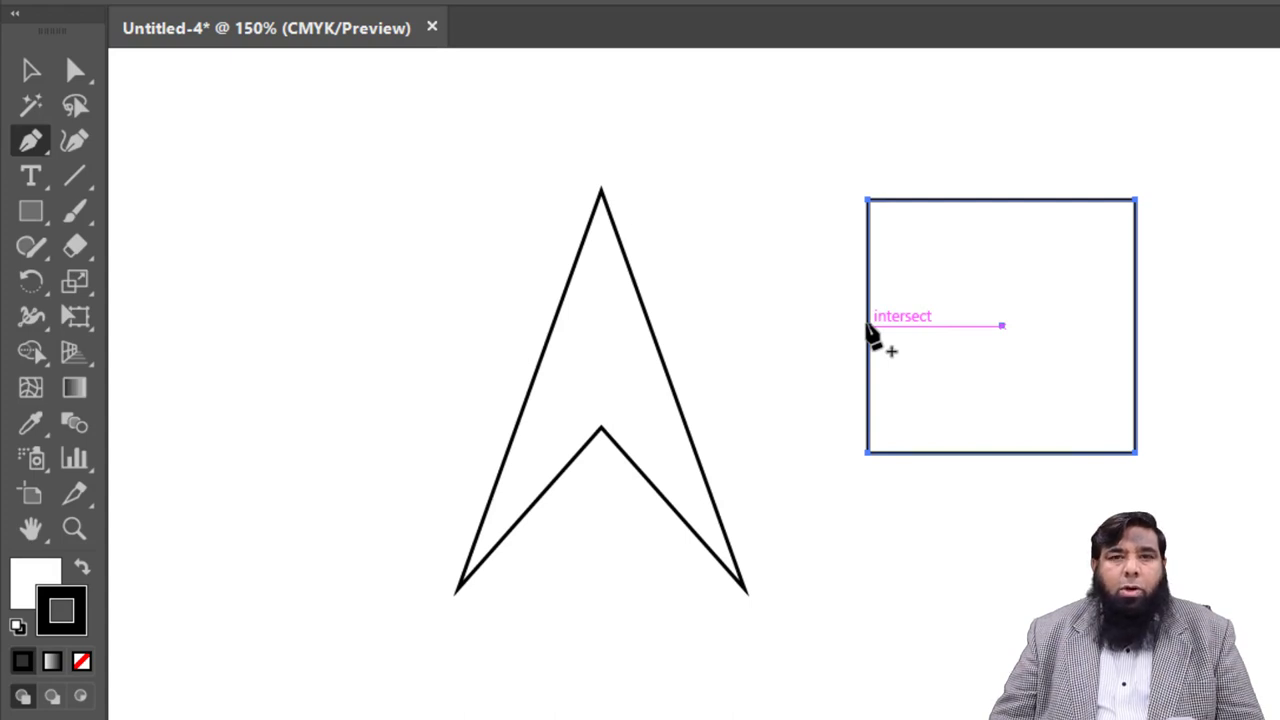
click(866, 325)
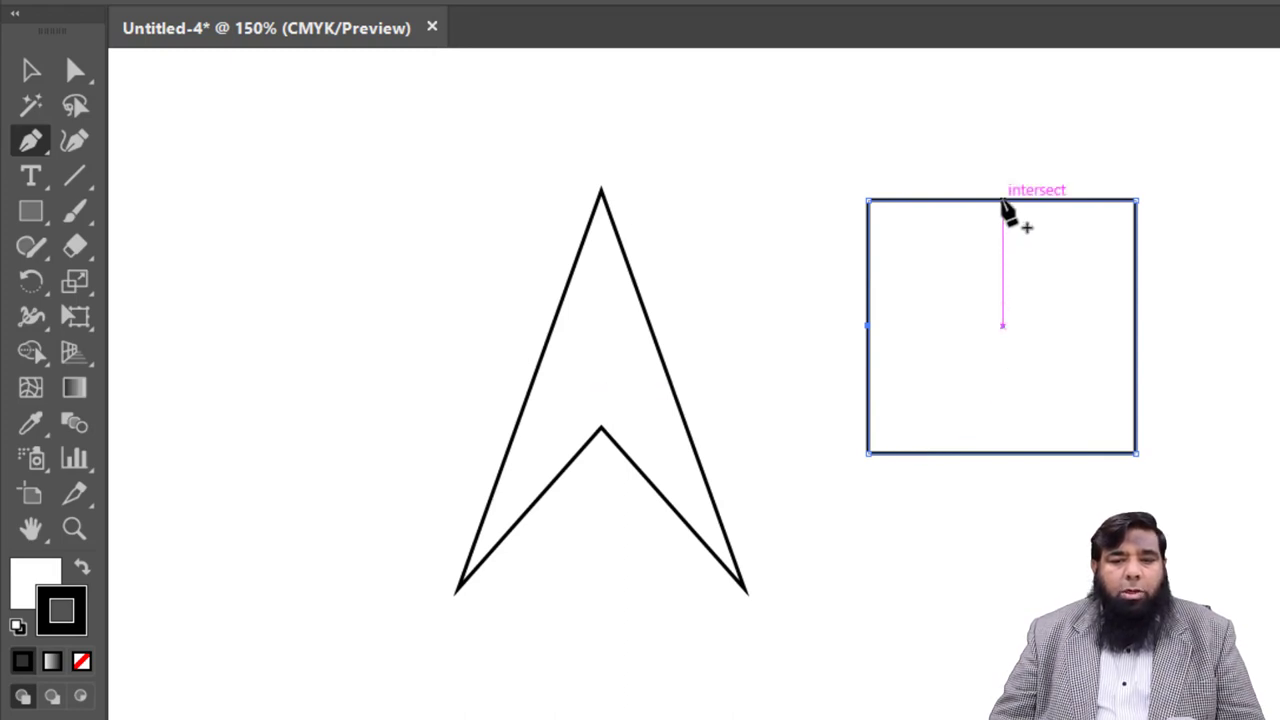
click(1002, 200)
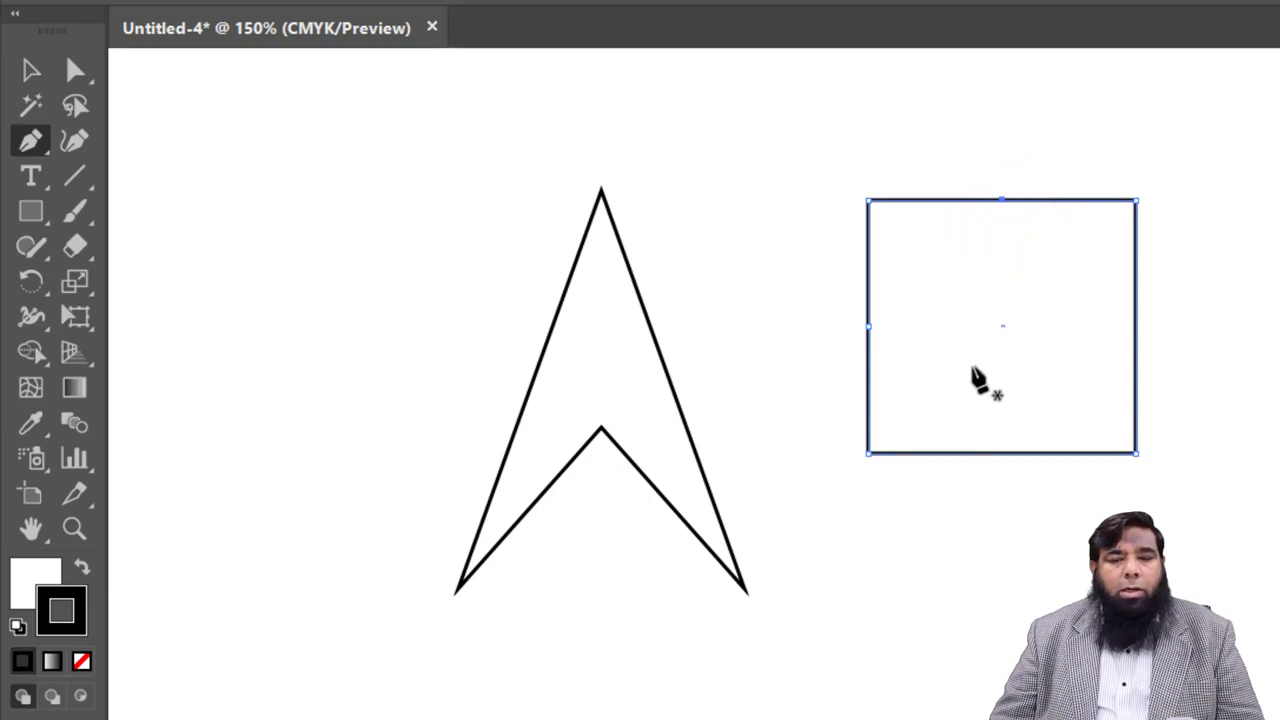
click(1135, 326)
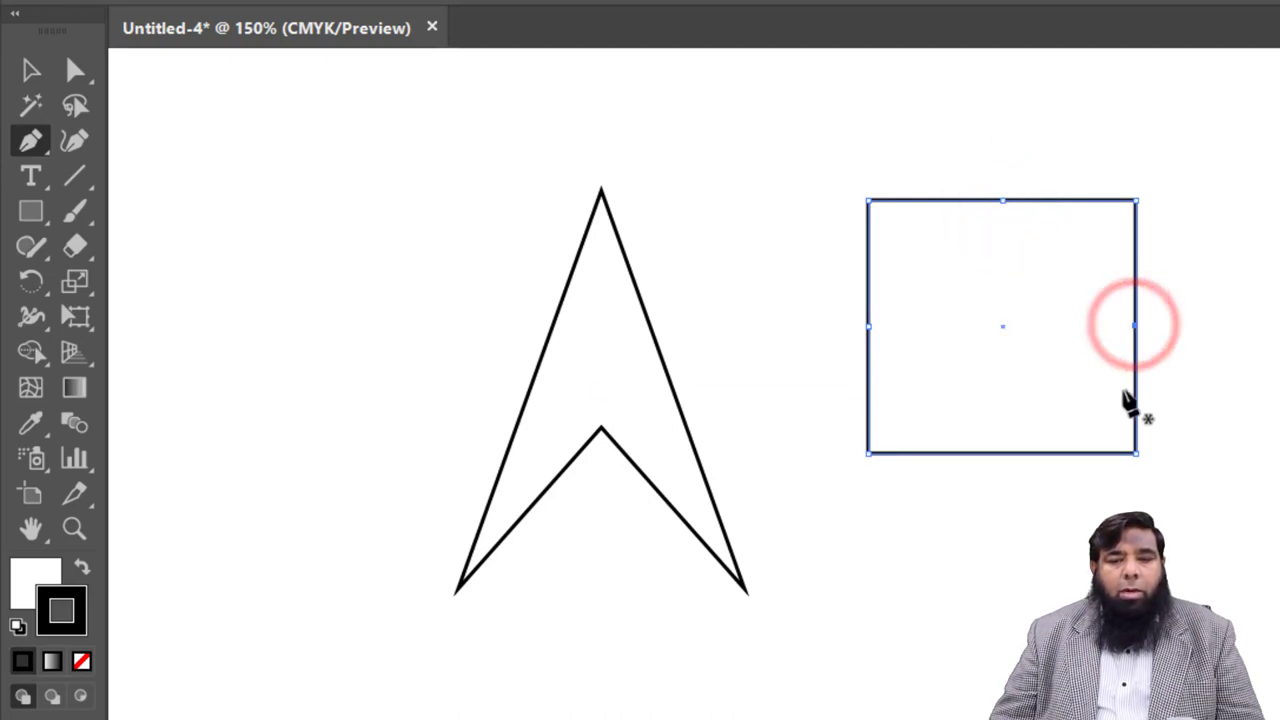
click(1003, 453)
- Drag the square's left and right midpoint anchors rightward into a notched chevron, then deselect
key(v)
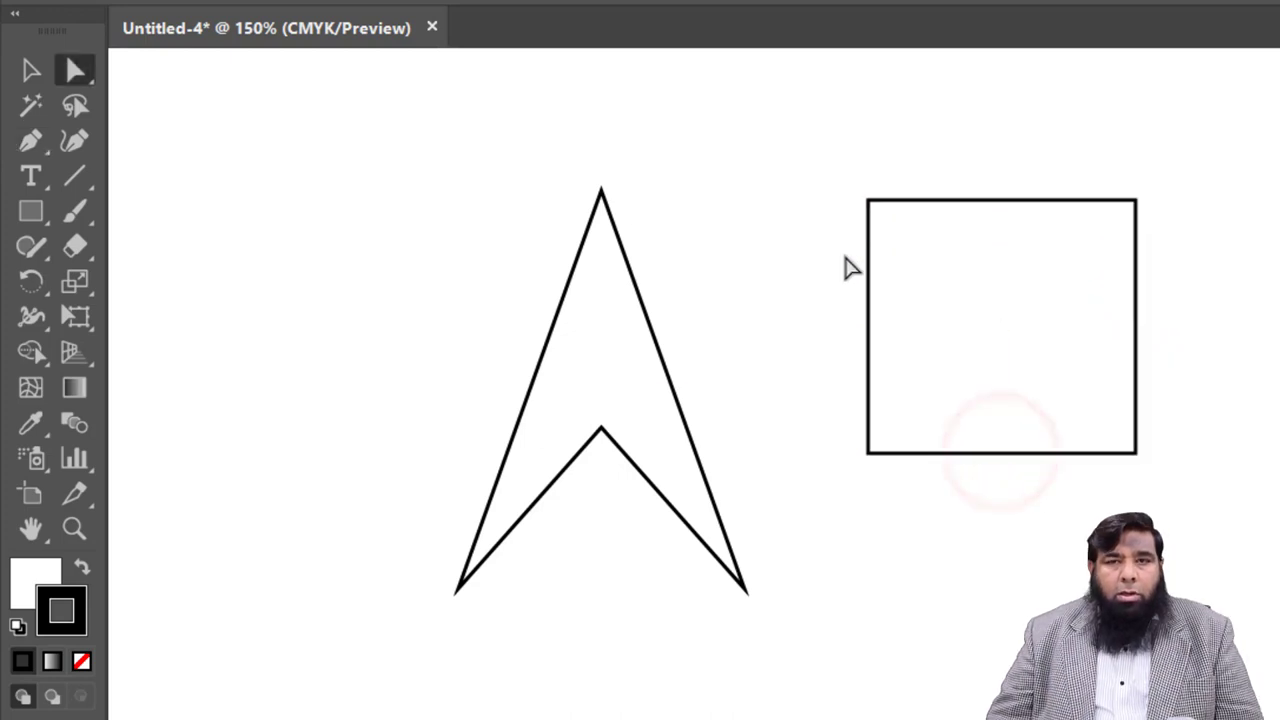
mouse_move(963, 171)
mouse_down()
mouse_move(1003, 223)
mouse_move(1048, 251)
mouse_move(1035, 302)
mouse_up()
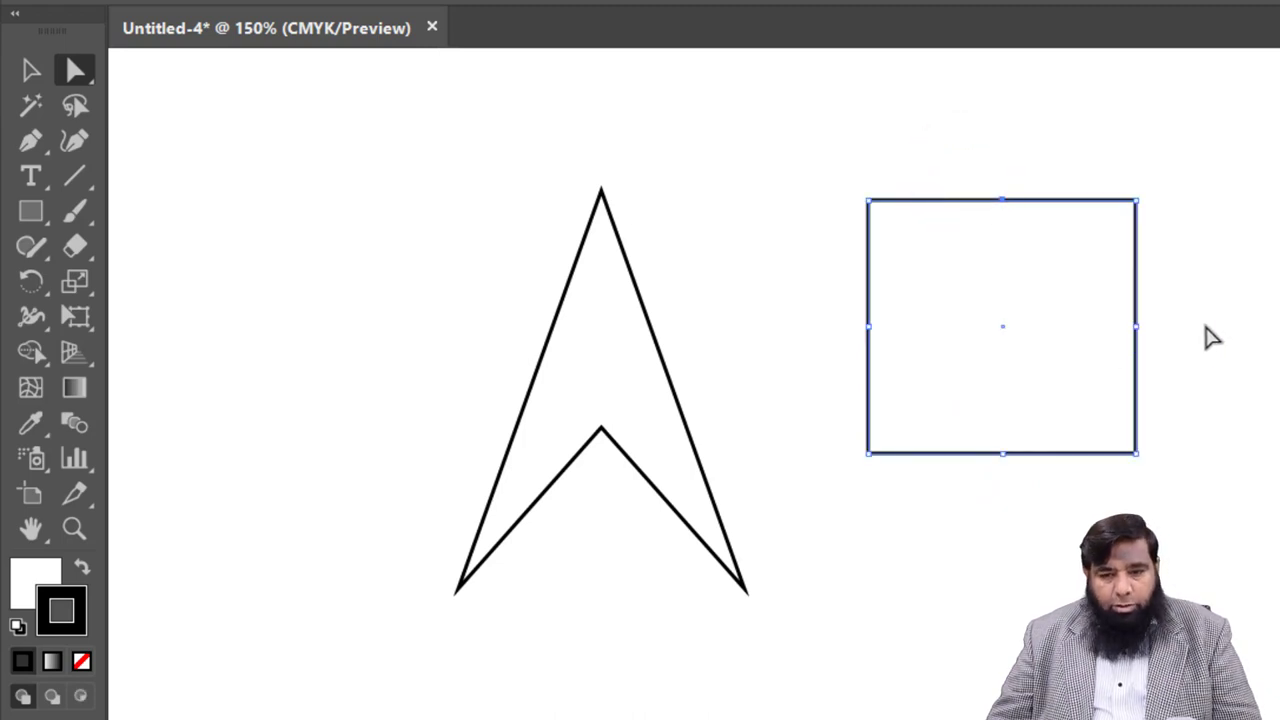
drag(1176, 313, 1106, 351)
drag(994, 489, 1012, 443)
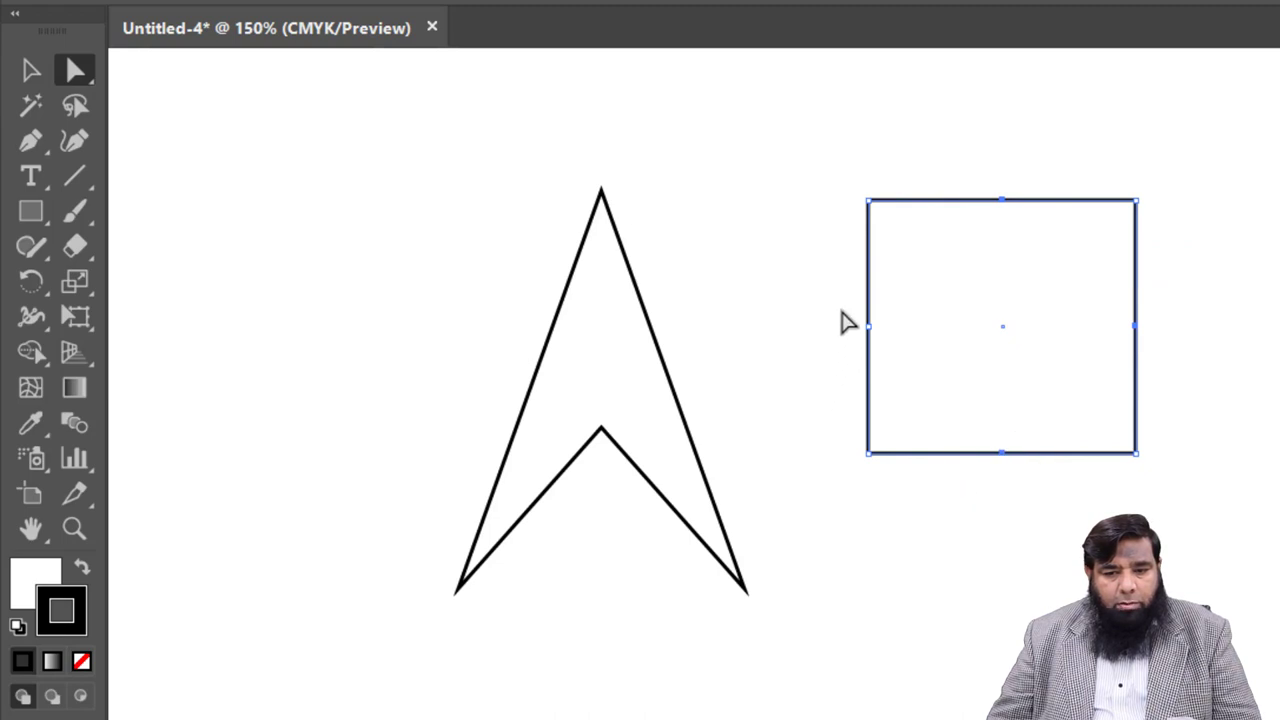
drag(845, 312, 910, 344)
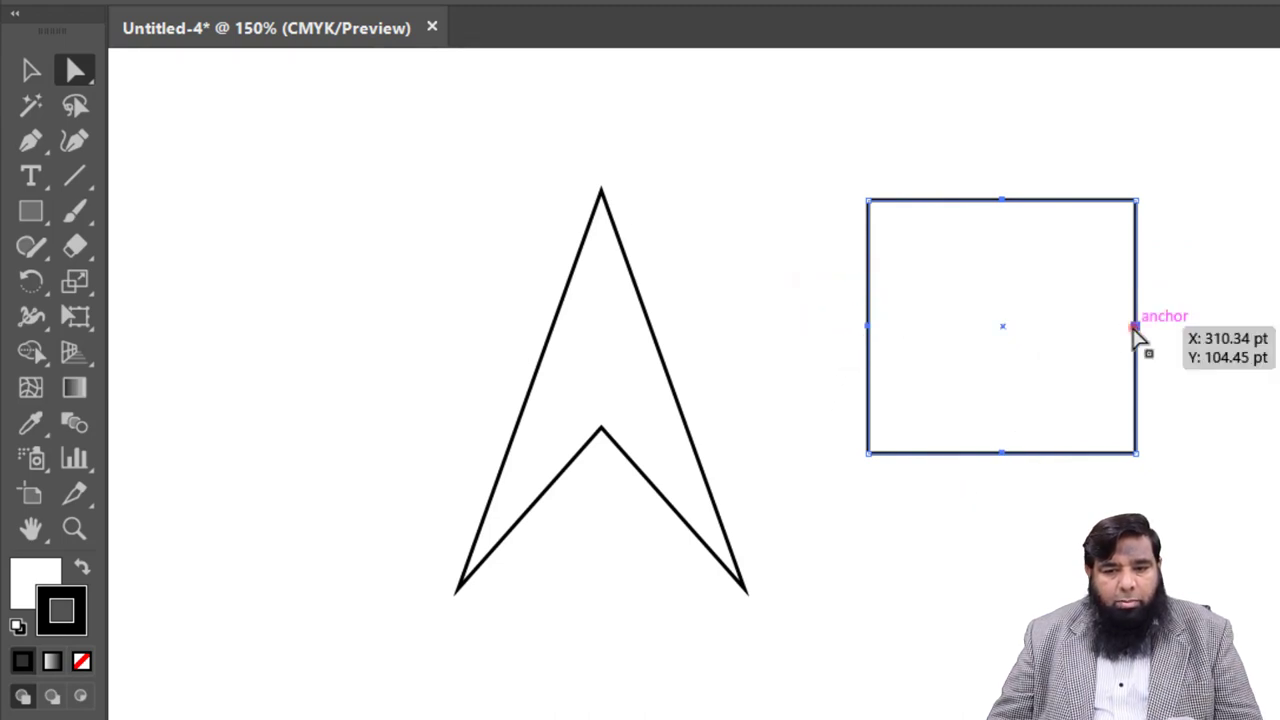
drag(1134, 327, 1215, 332)
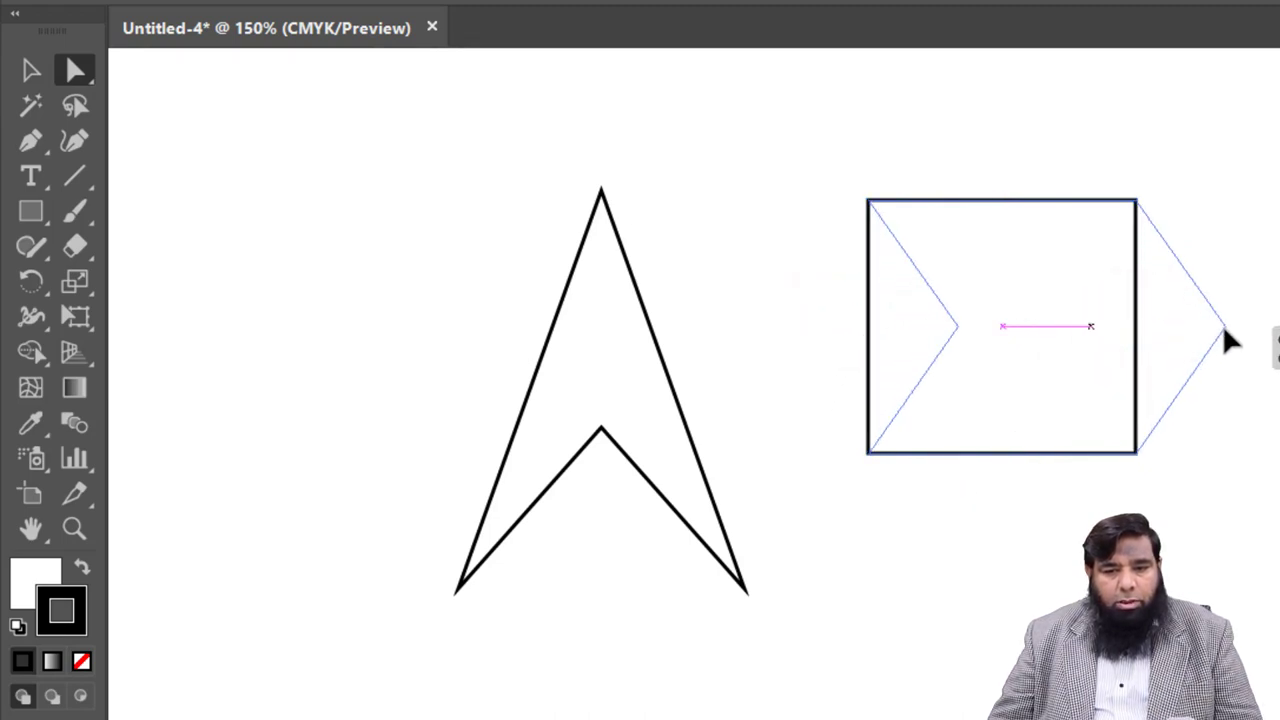
drag(1214, 331, 1223, 328)
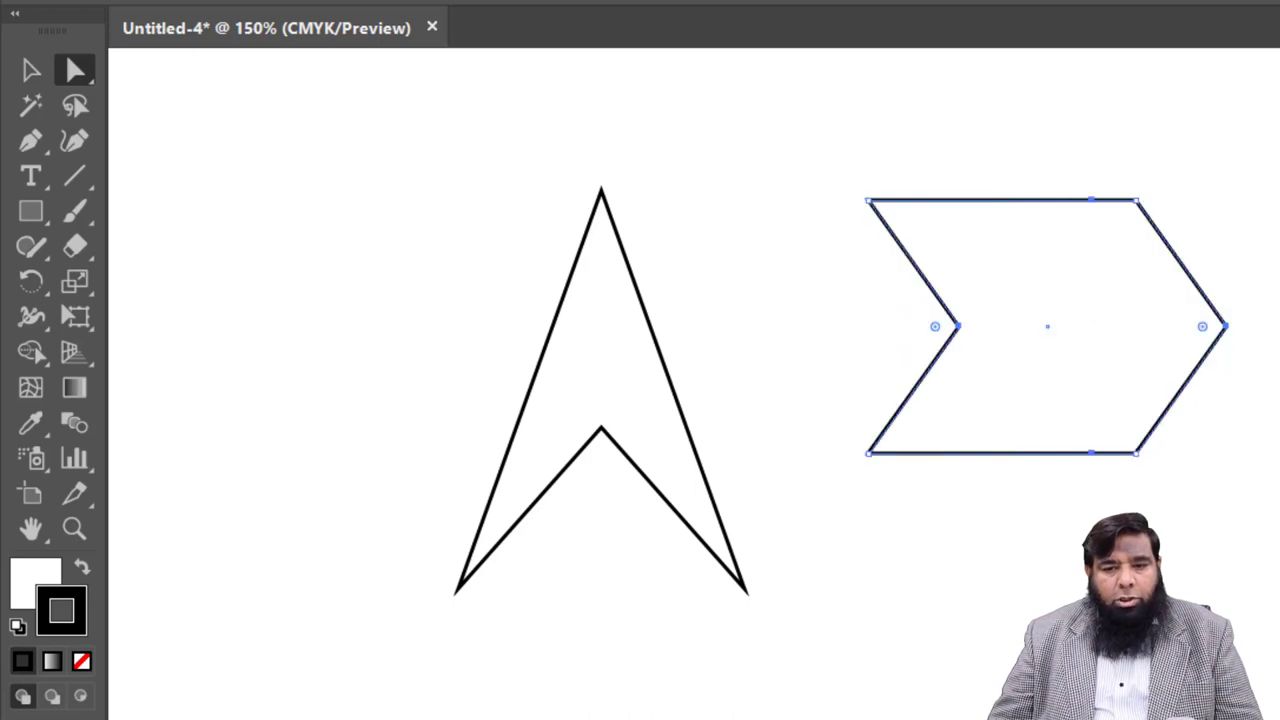
key(ctrl+shift+a)
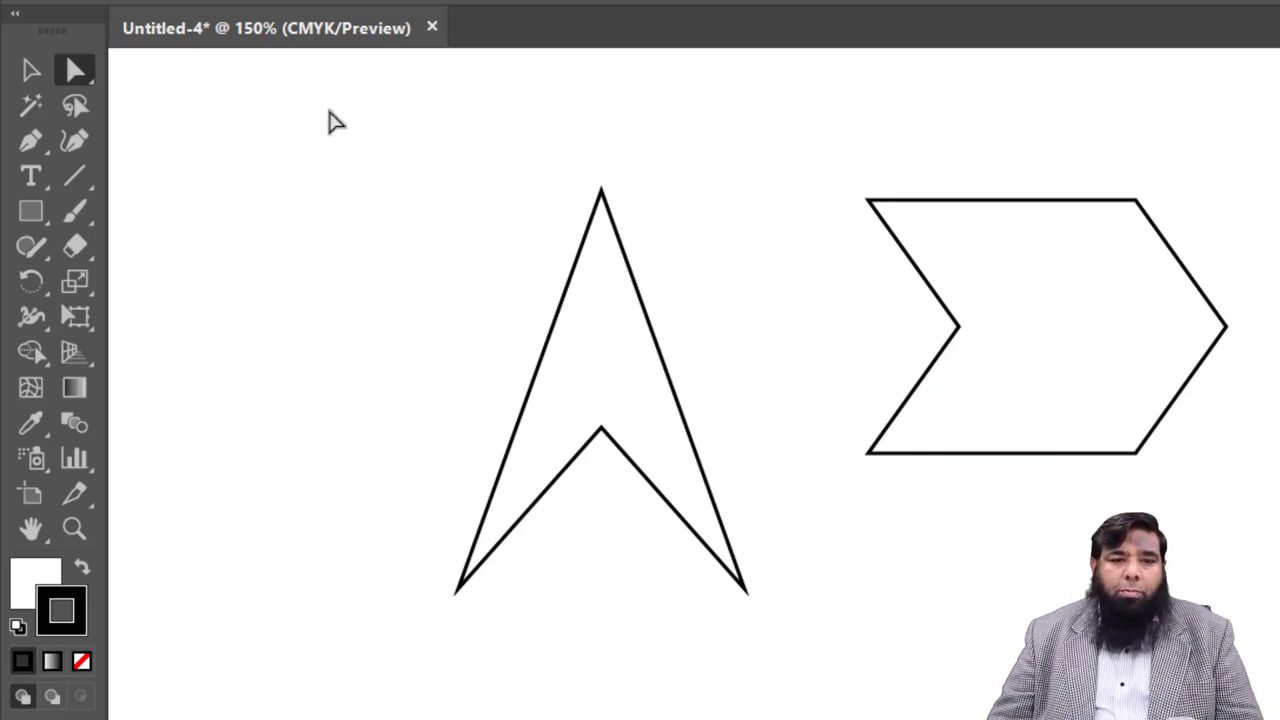
- Delete the chevron's notch, tip, top-left and top-edge anchors, leaving a bottom-right right triangle
click(31, 142)
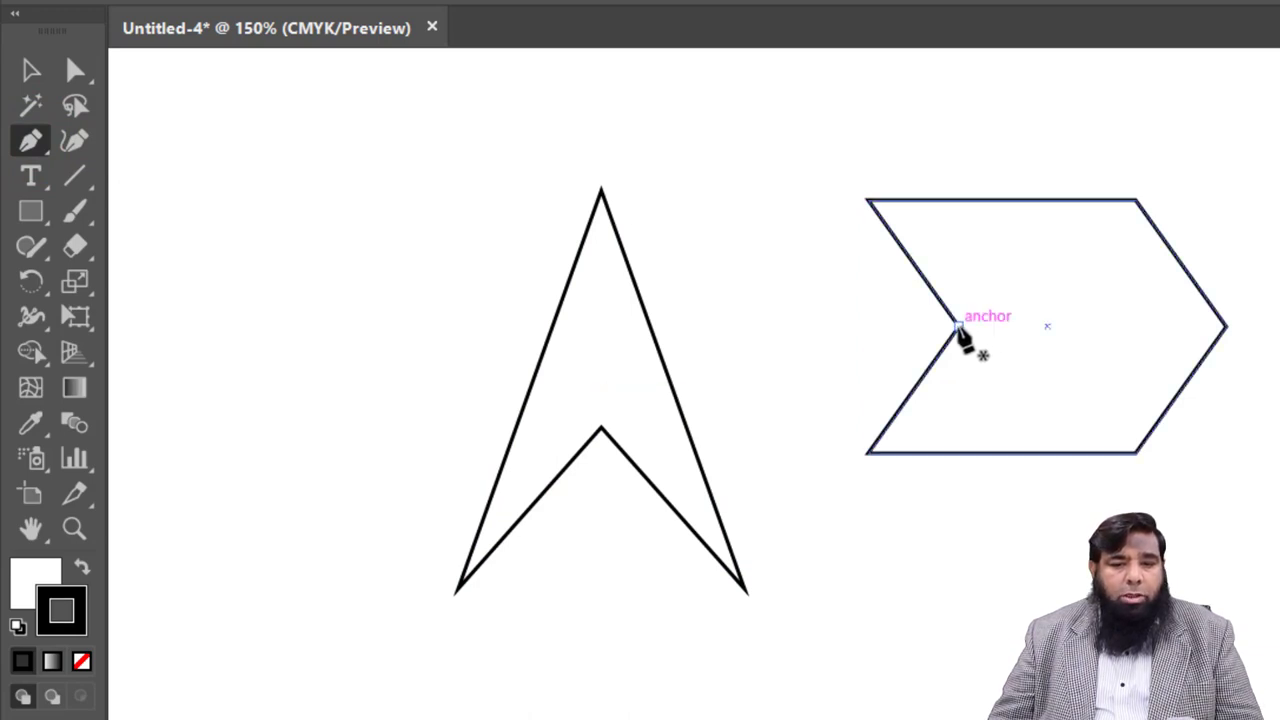
ctrl+click(958, 328)
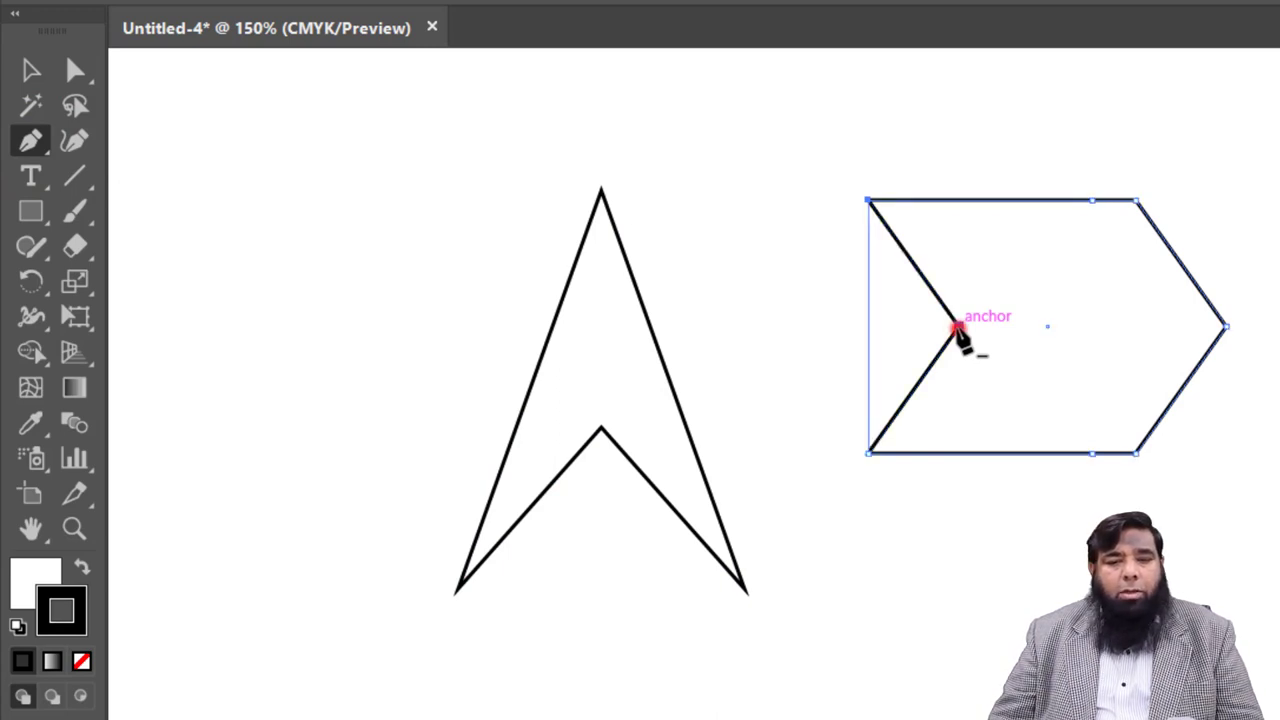
click(958, 328)
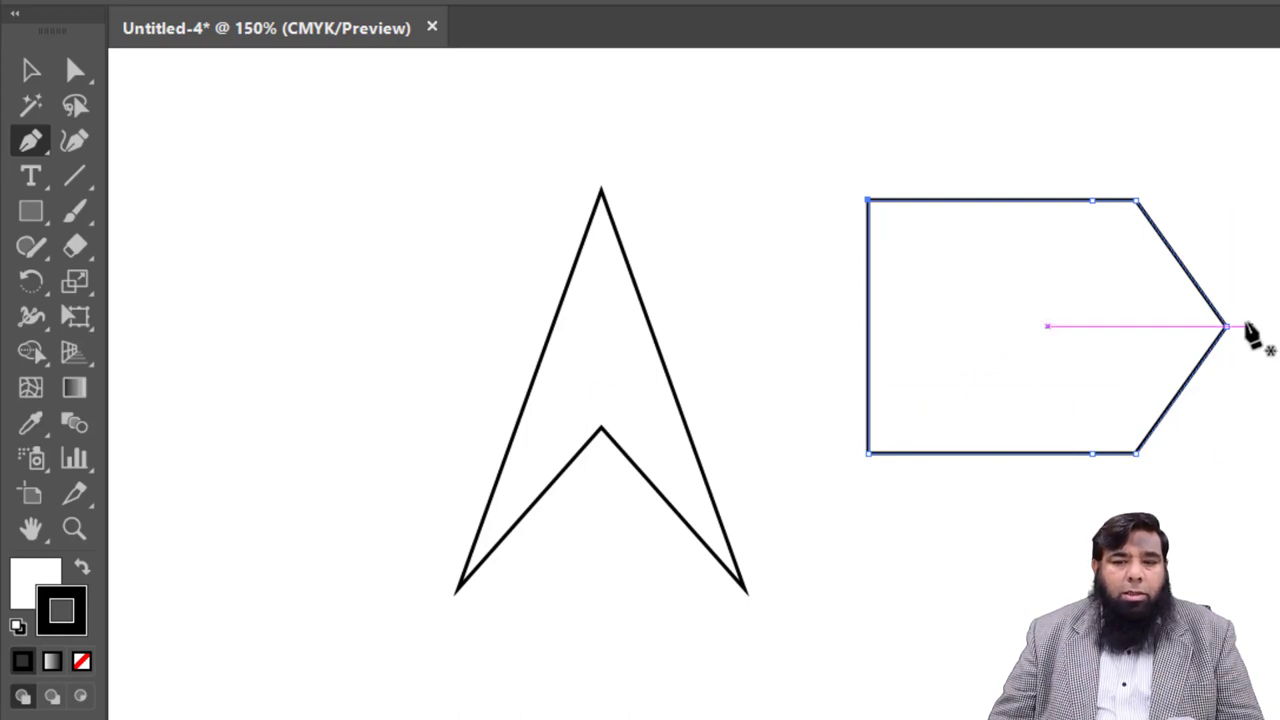
click(1227, 326)
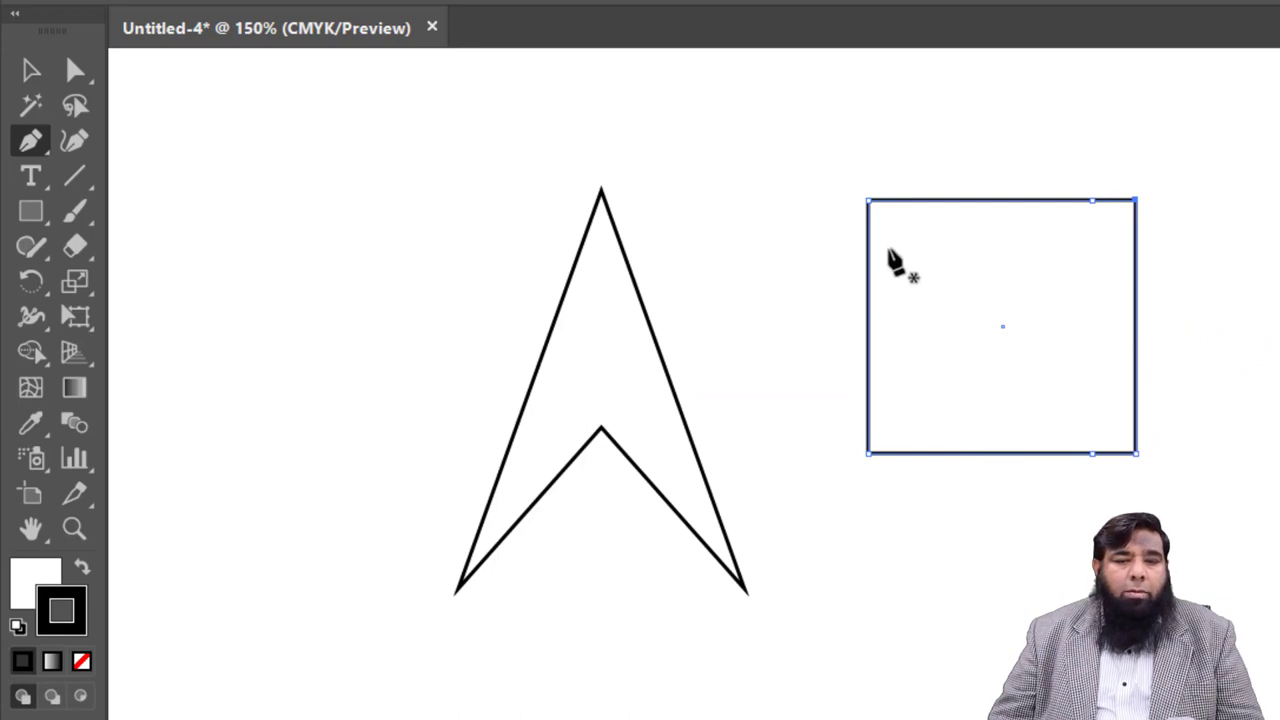
click(868, 201)
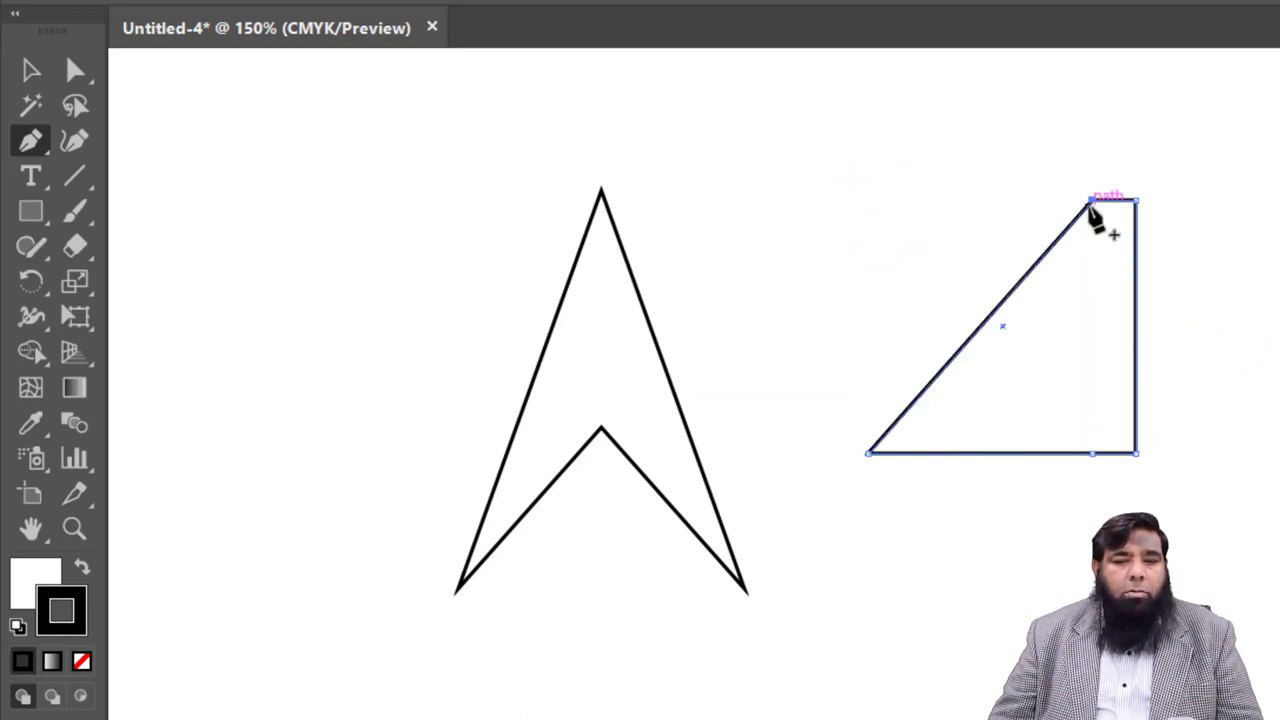
click(1090, 203)
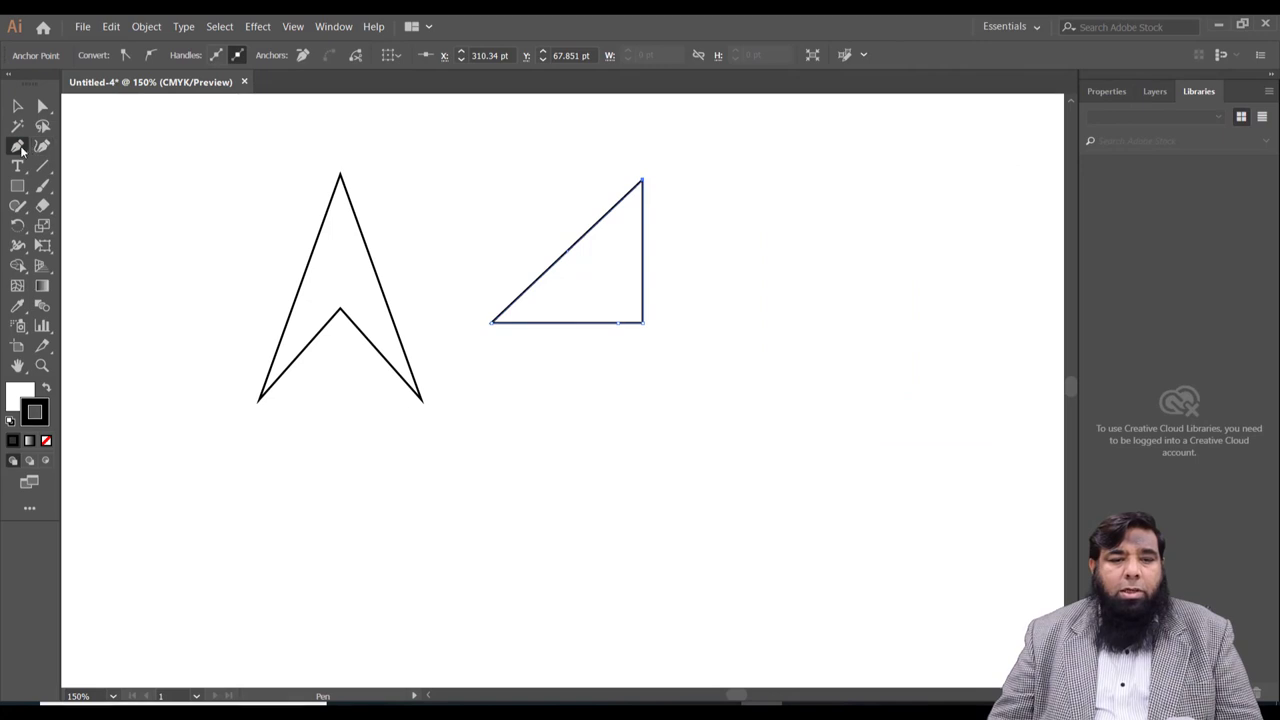
- Select the arrowhead and right triangle together and delete them, emptying the artboard
drag(17, 145, 54, 203)
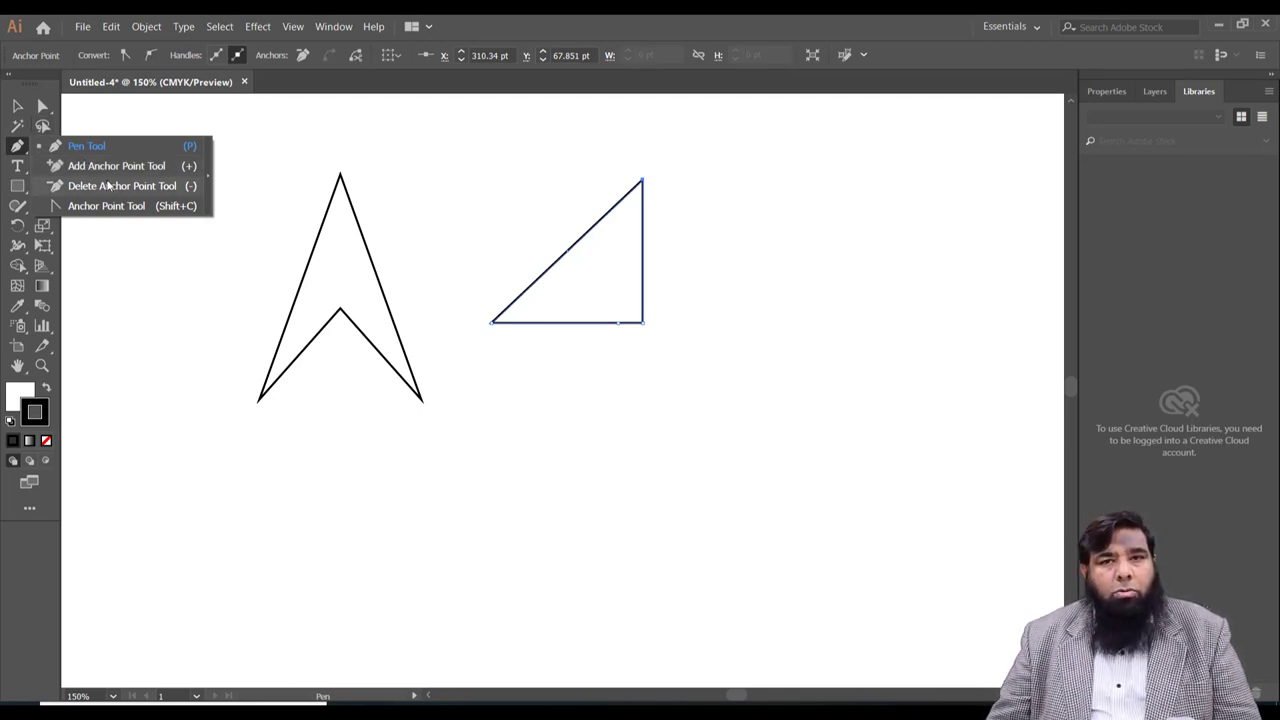
click(17, 105)
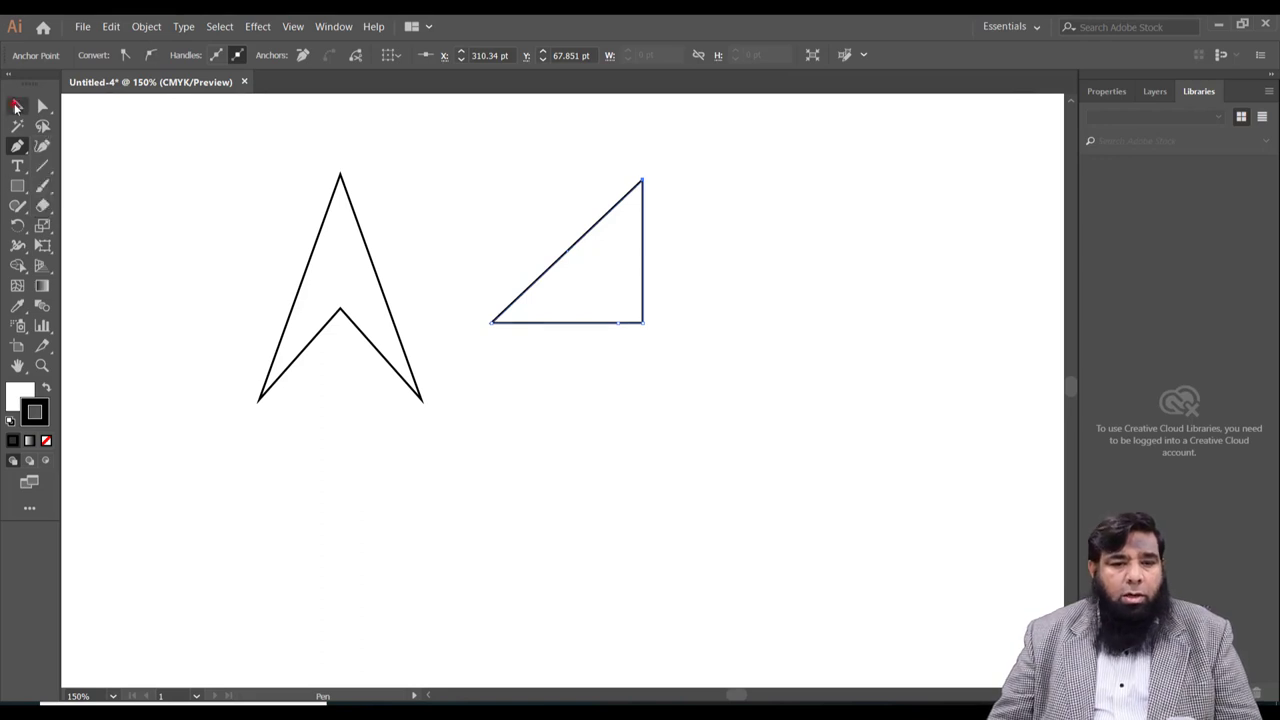
drag(571, 385, 716, 428)
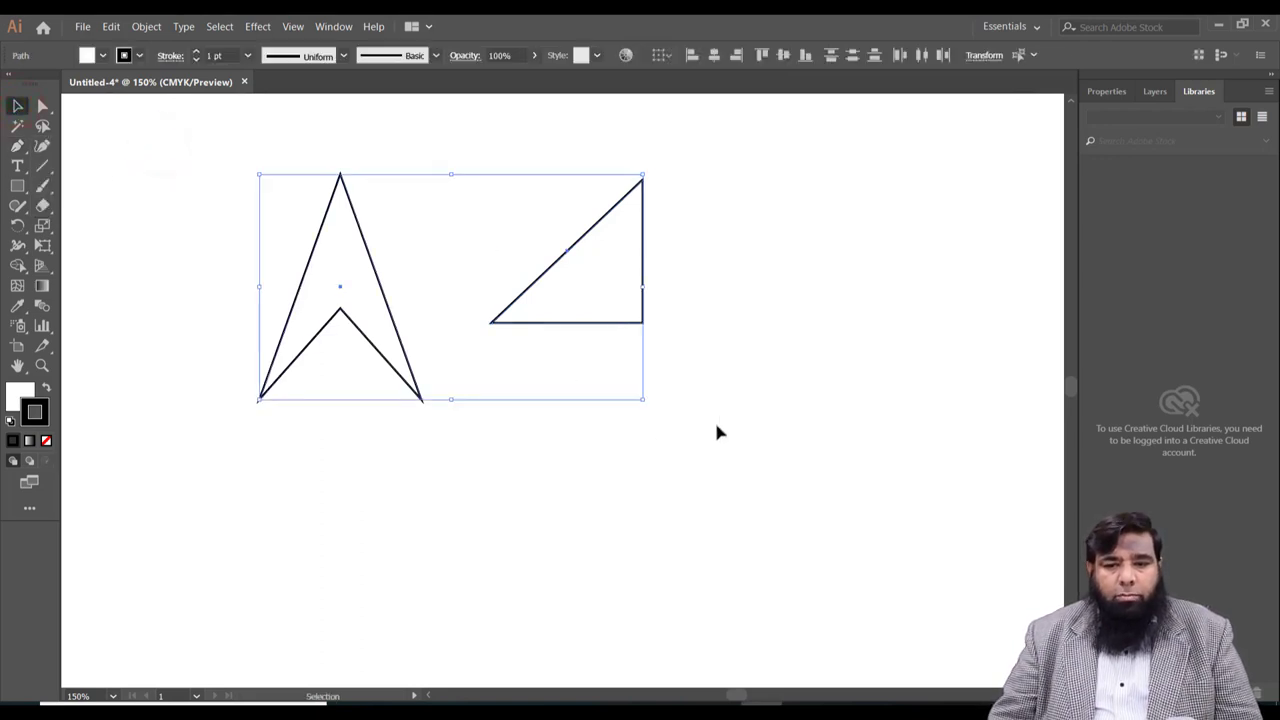
key(Delete)
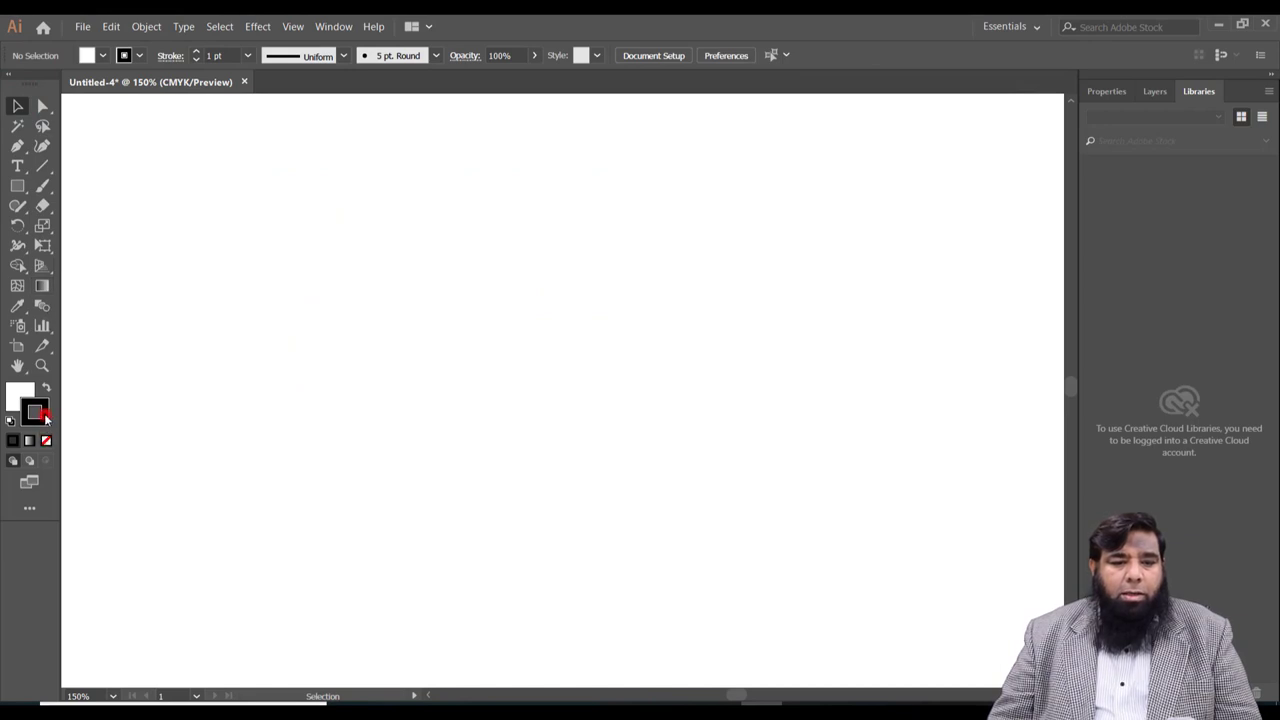
- With no stroke and pale yellow fill, draw a tall 60.936 × 87.83 pt ellipse
click(46, 443)
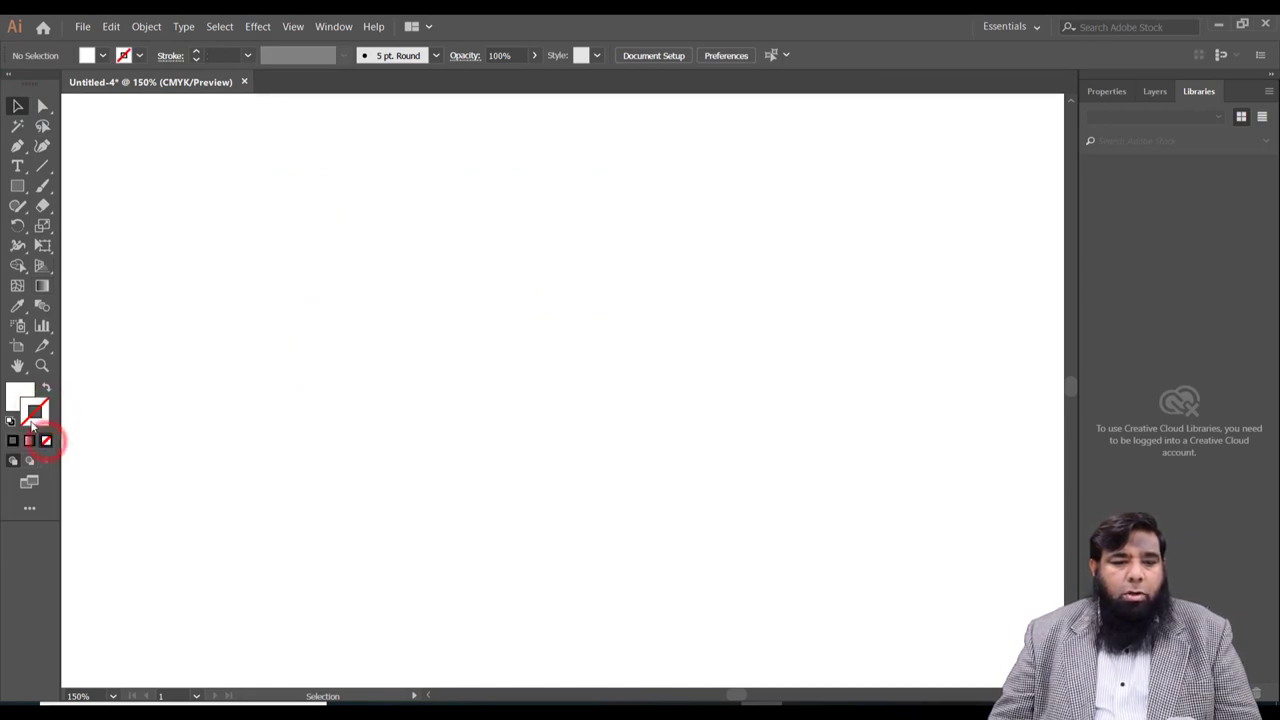
click(17, 400)
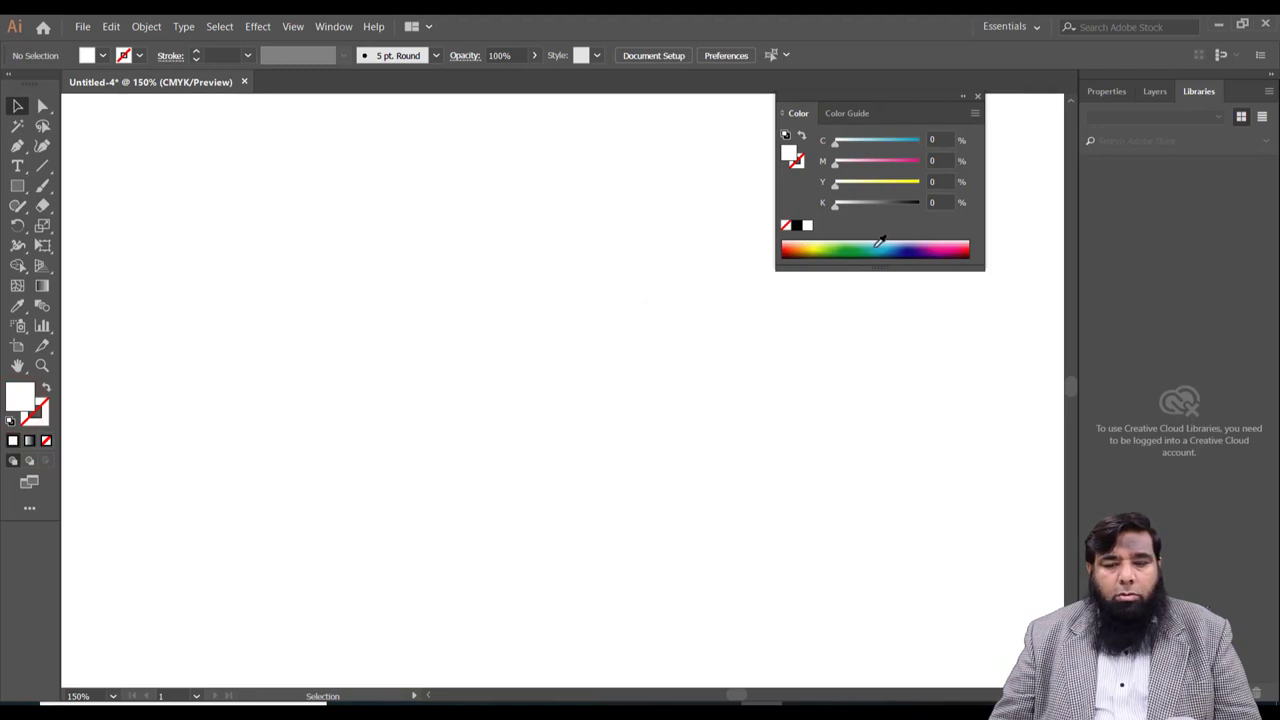
click(795, 243)
drag(24, 190, 79, 224)
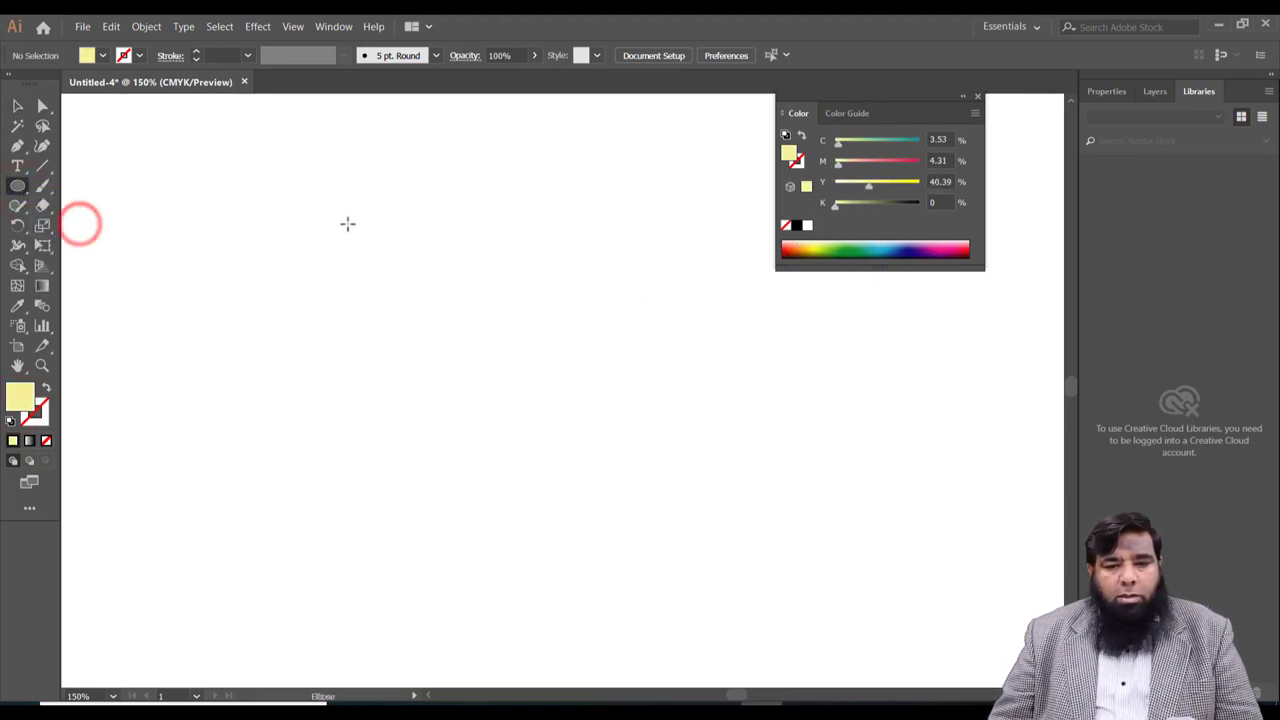
drag(348, 223, 467, 396)
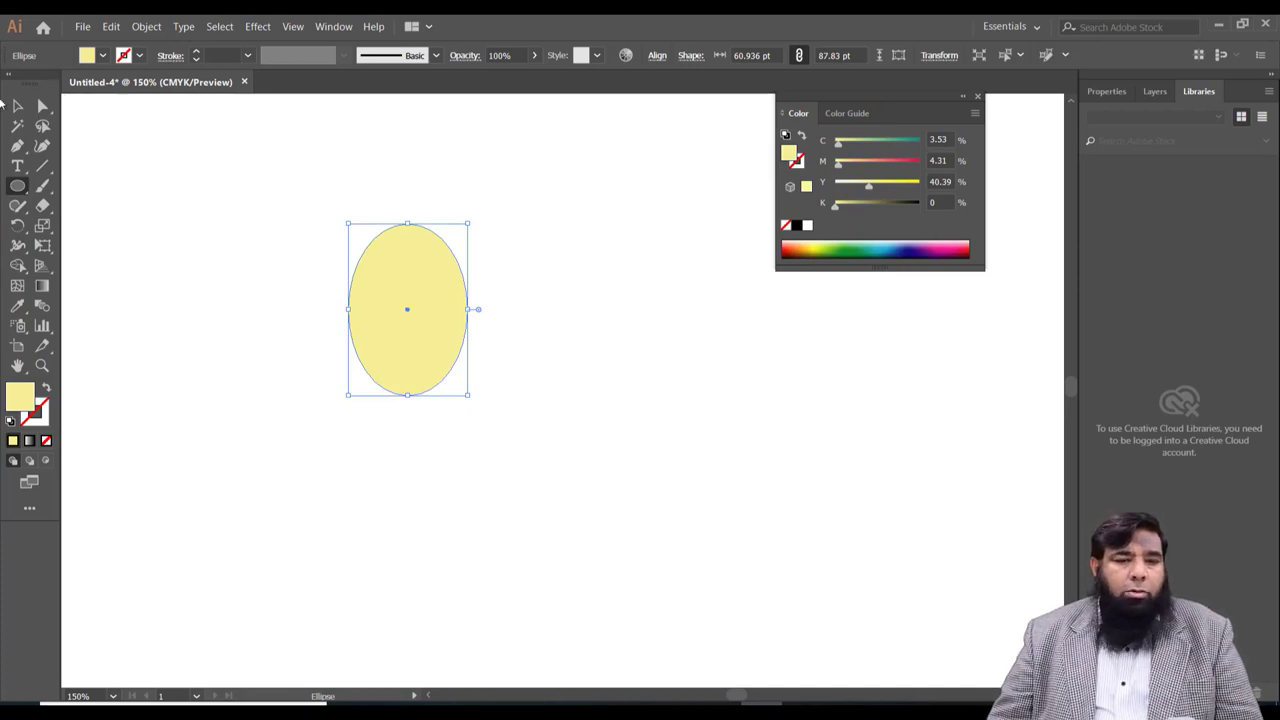
- Lower the ellipse's left and right anchors to make it egg-shaped, then deselect
click(43, 106)
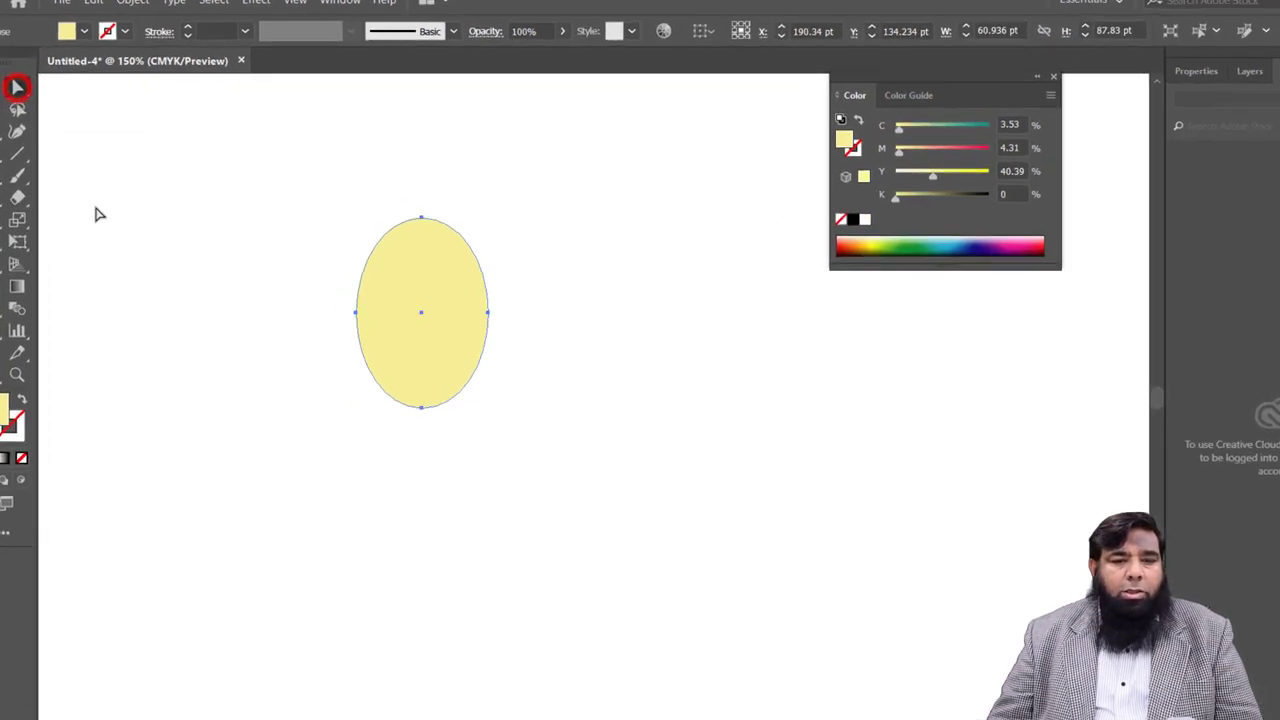
drag(390, 307, 689, 372)
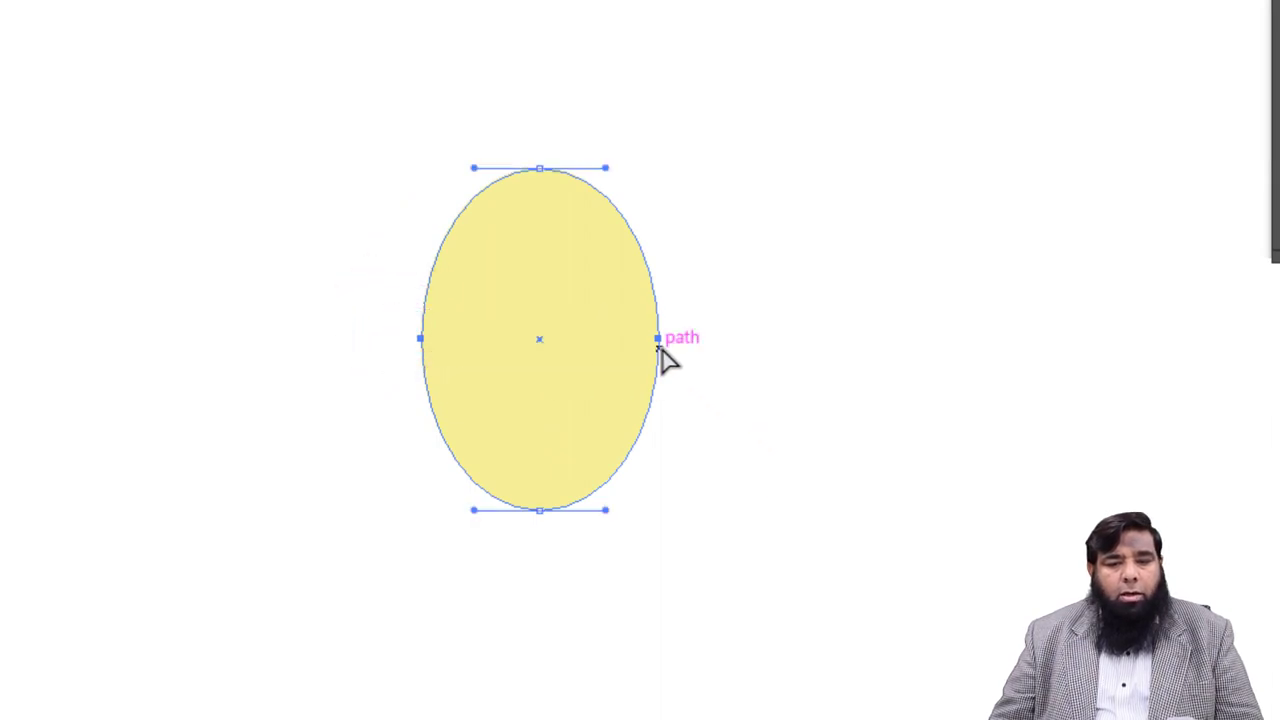
drag(657, 338, 663, 386)
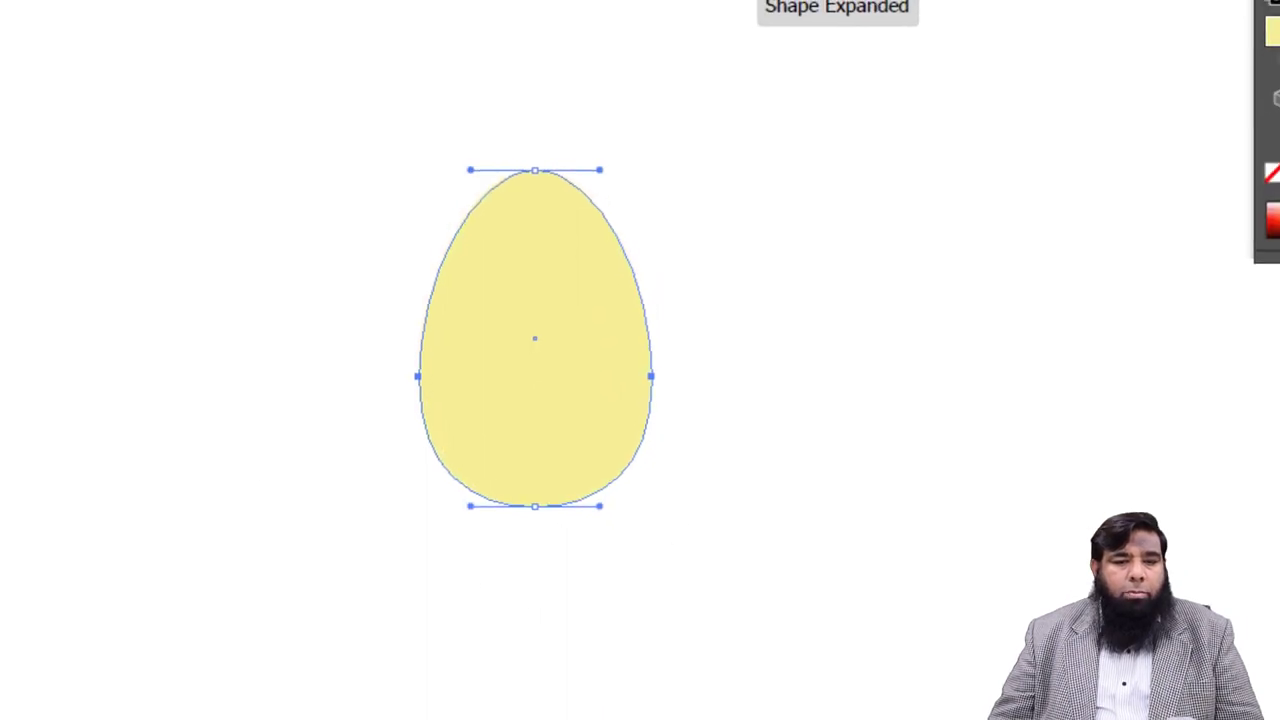
key(v)
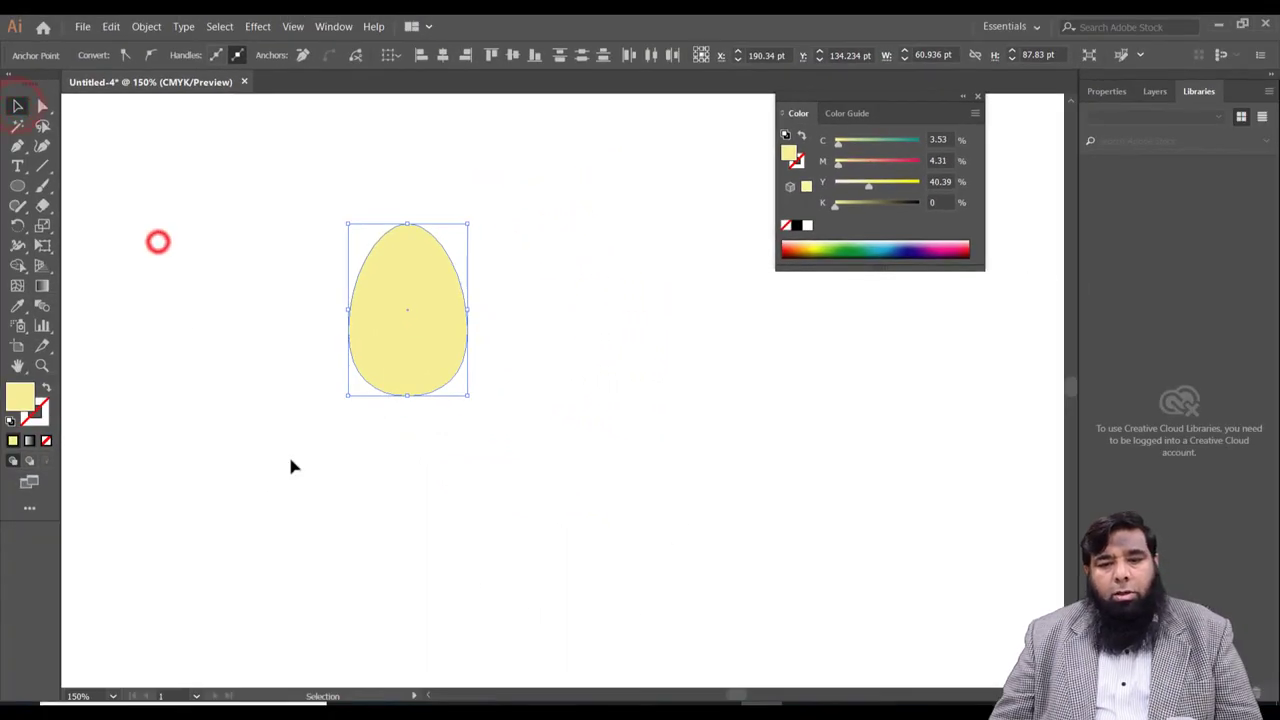
click(291, 466)
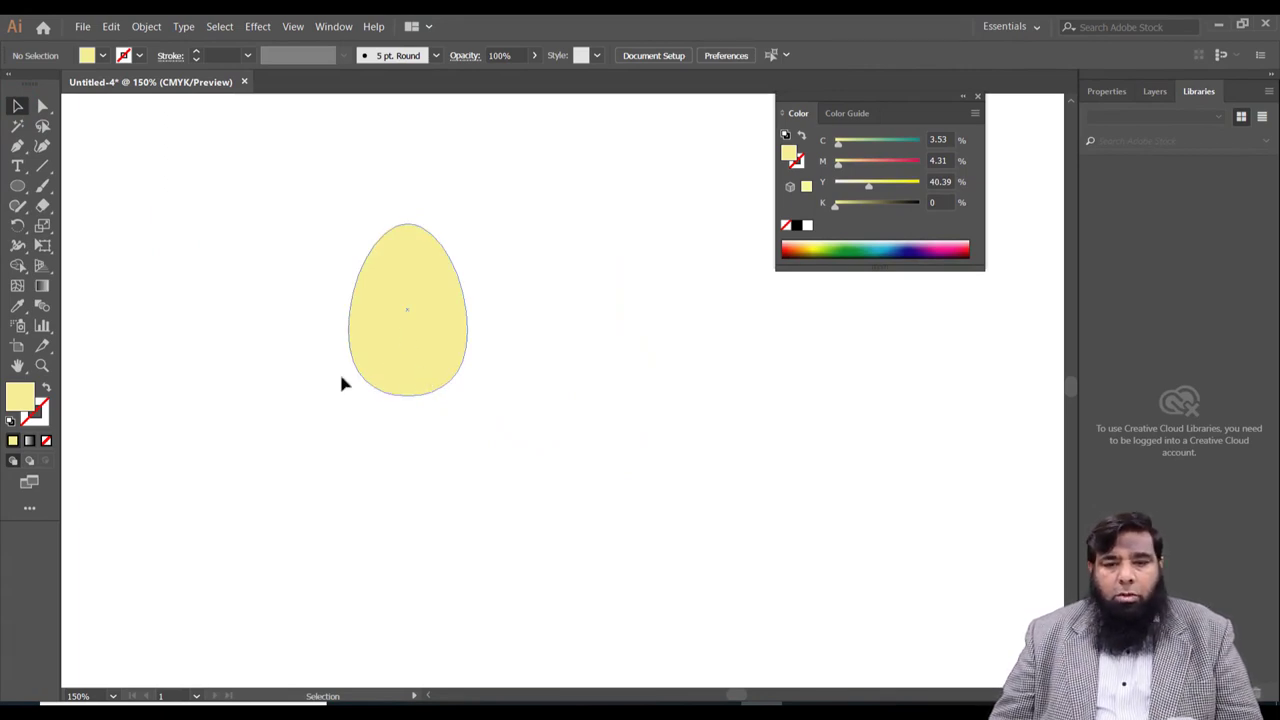
- Refill the egg with a darker mustard yellow and move it up to the right
double_click(17, 398)
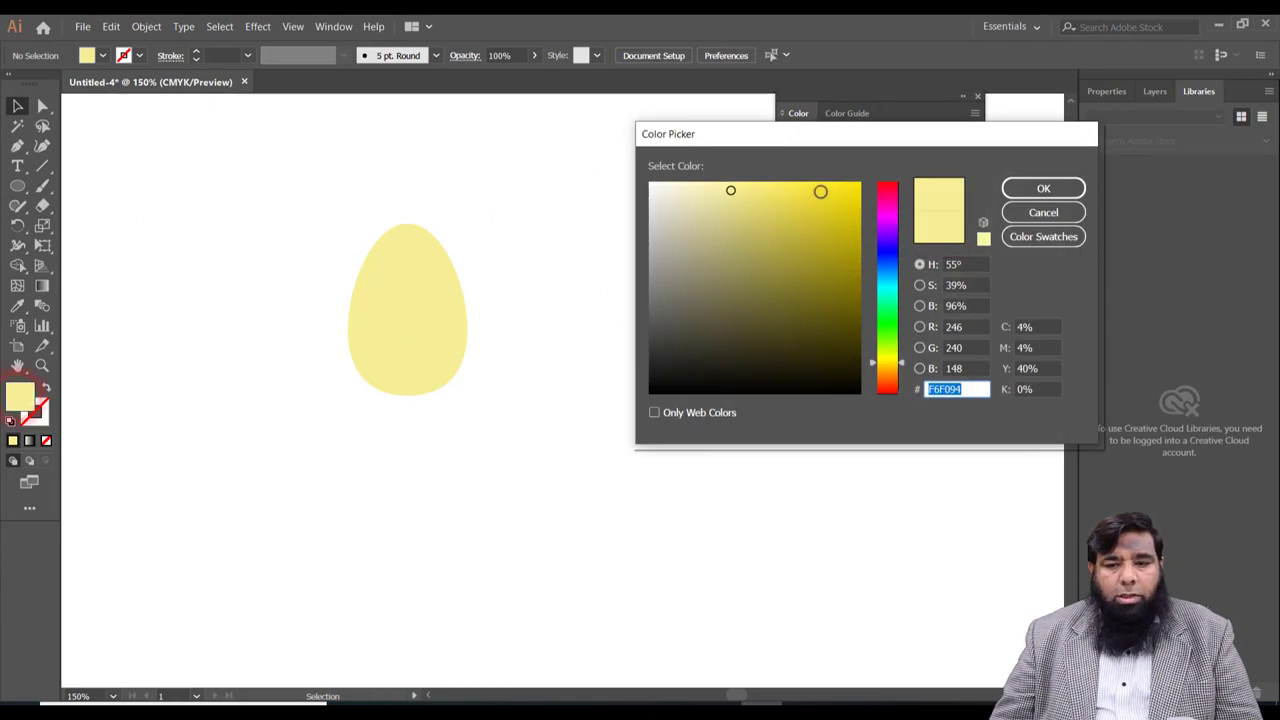
click(798, 190)
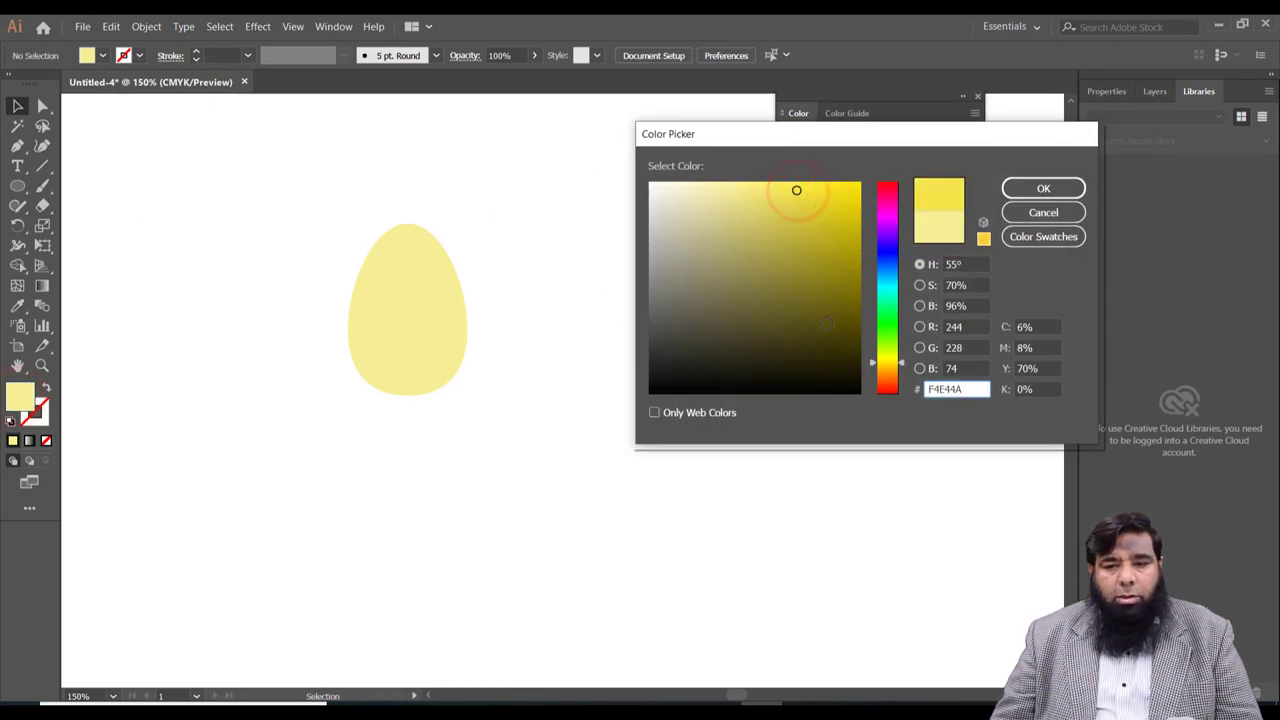
key(Return)
drag(404, 350, 692, 243)
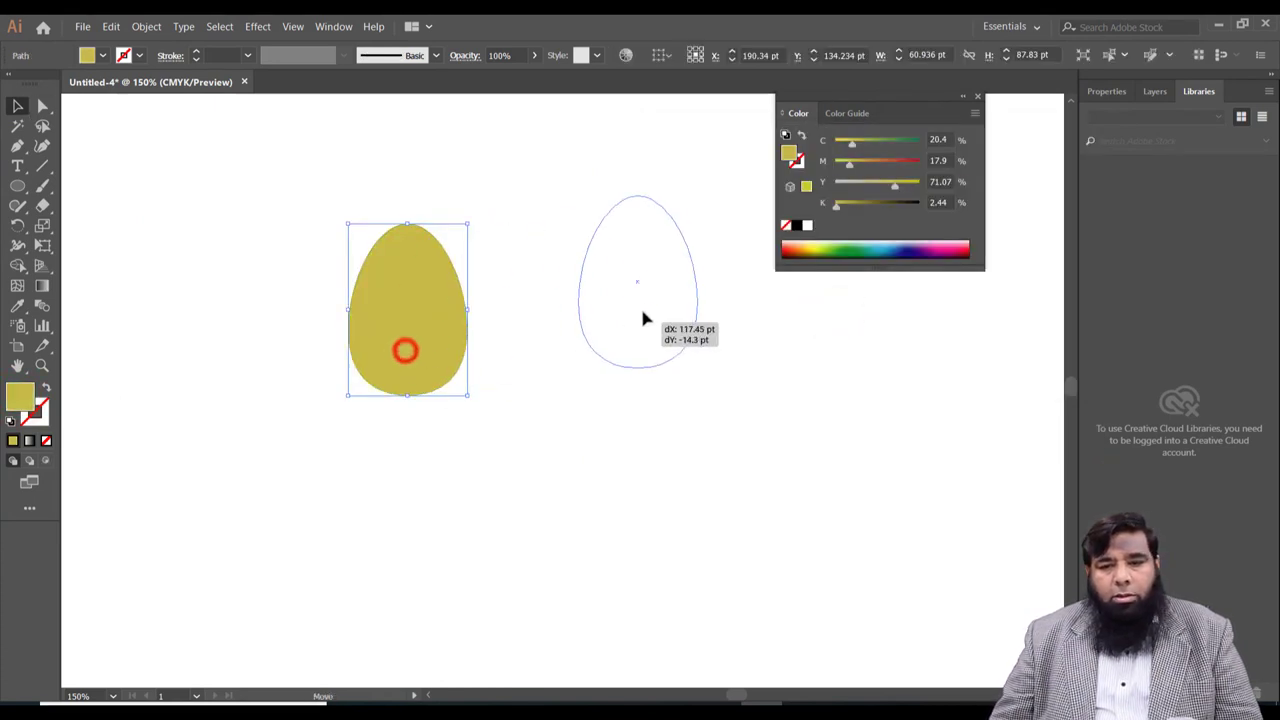
click(17, 186)
- Draw a larger 93.957 × 144 pt ellipse and fill it a bright, saturated yellow
click(68, 226)
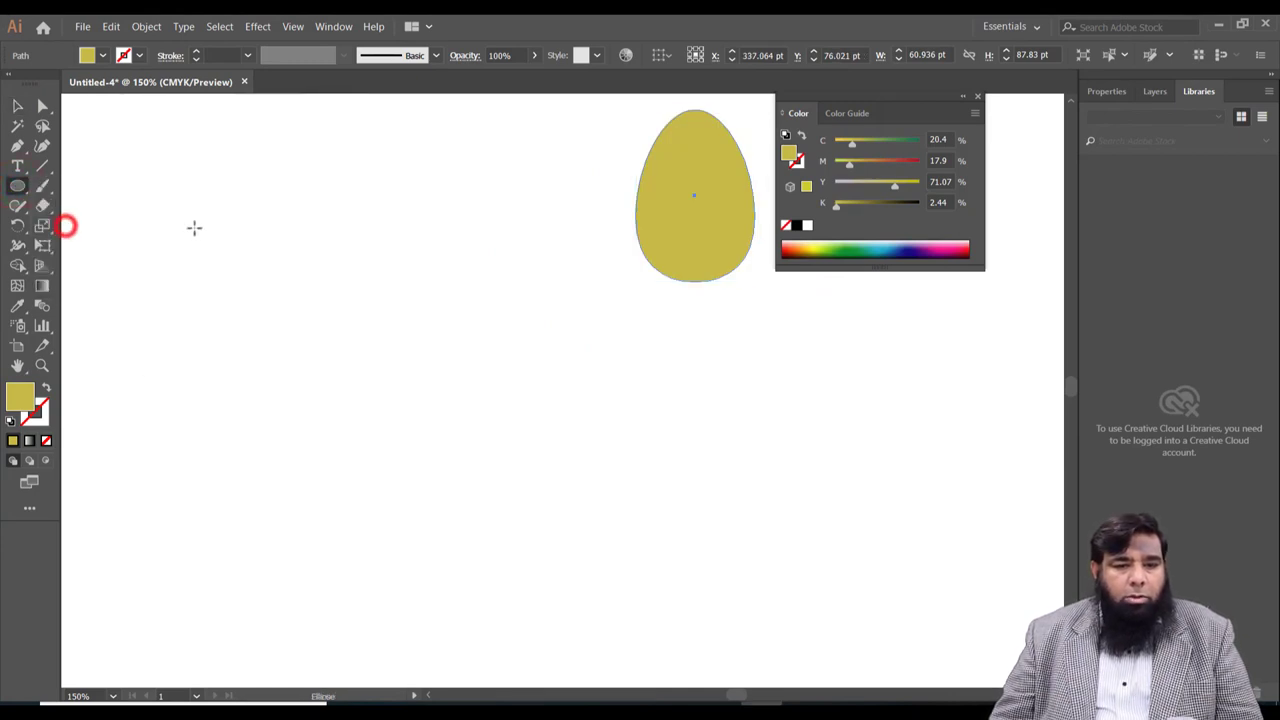
drag(297, 213, 475, 491)
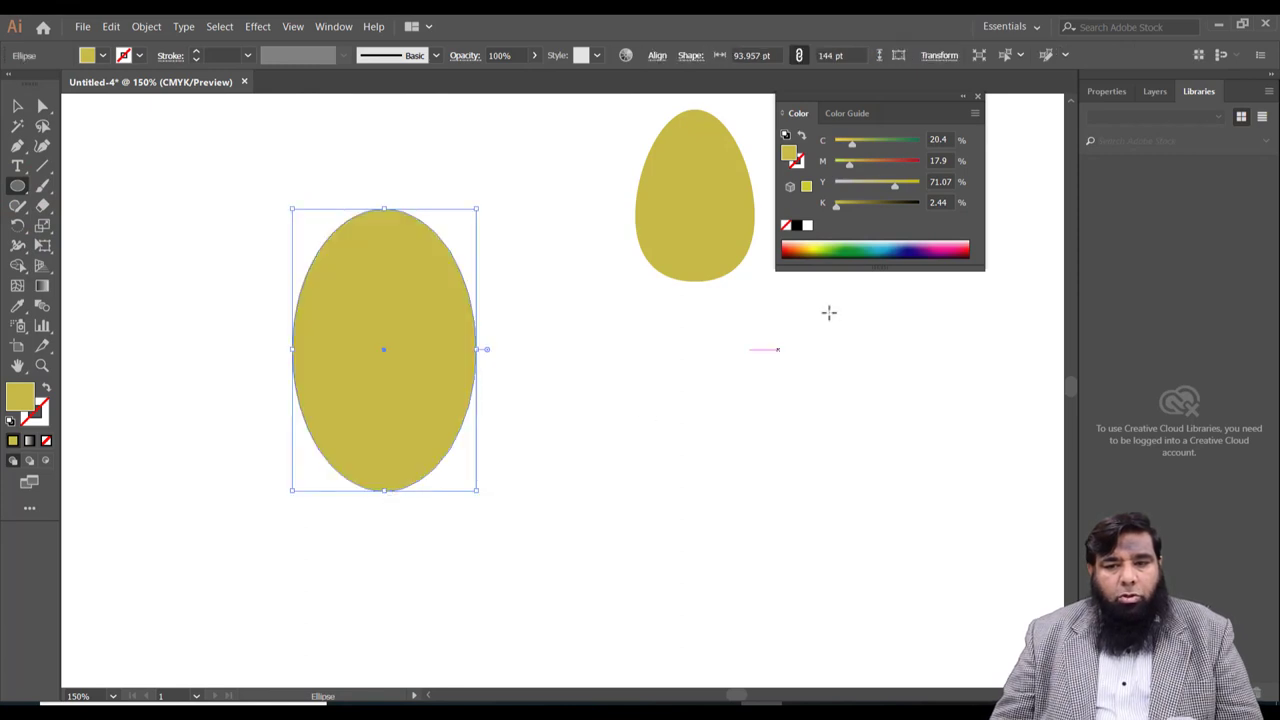
double_click(791, 158)
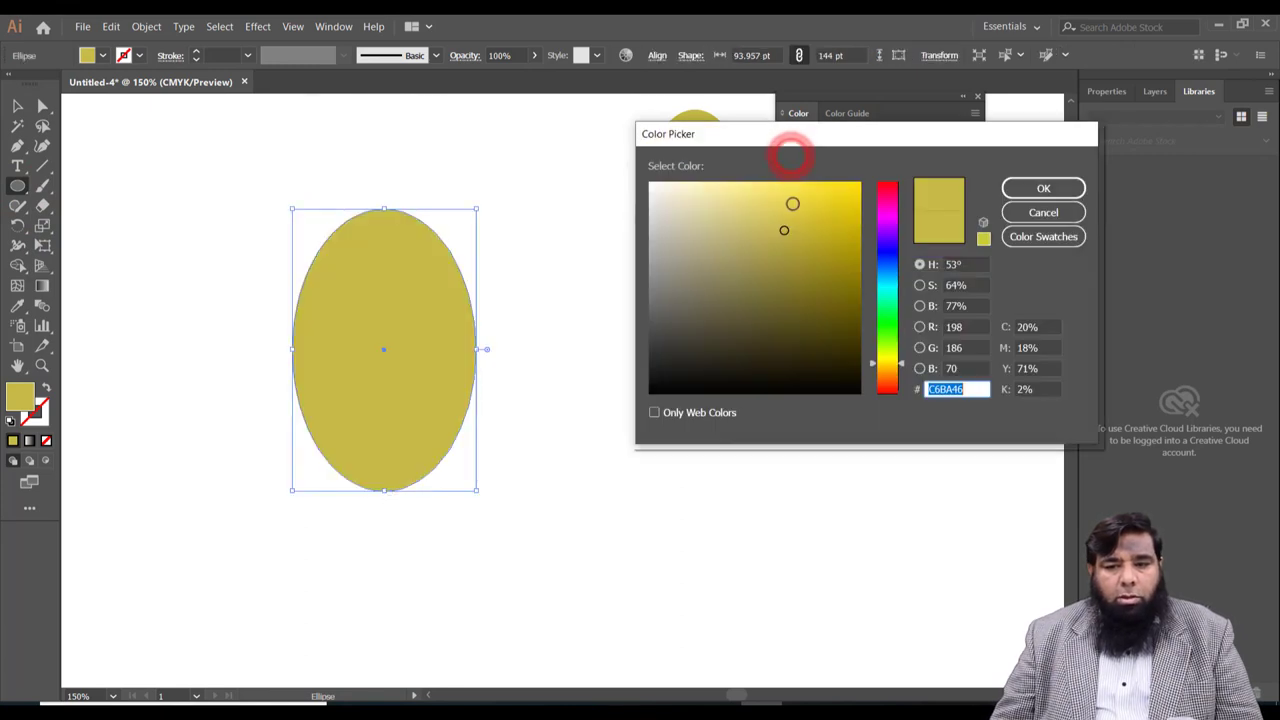
drag(851, 211, 857, 200)
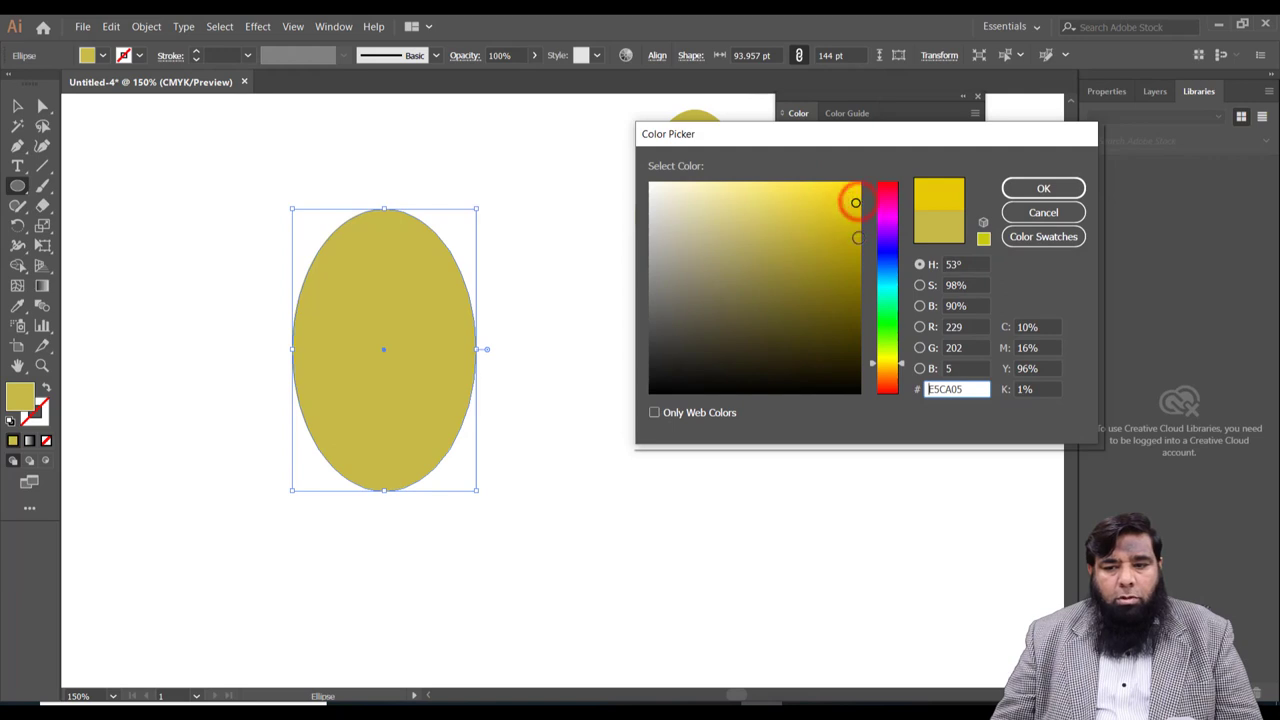
click(831, 204)
drag(835, 215, 843, 192)
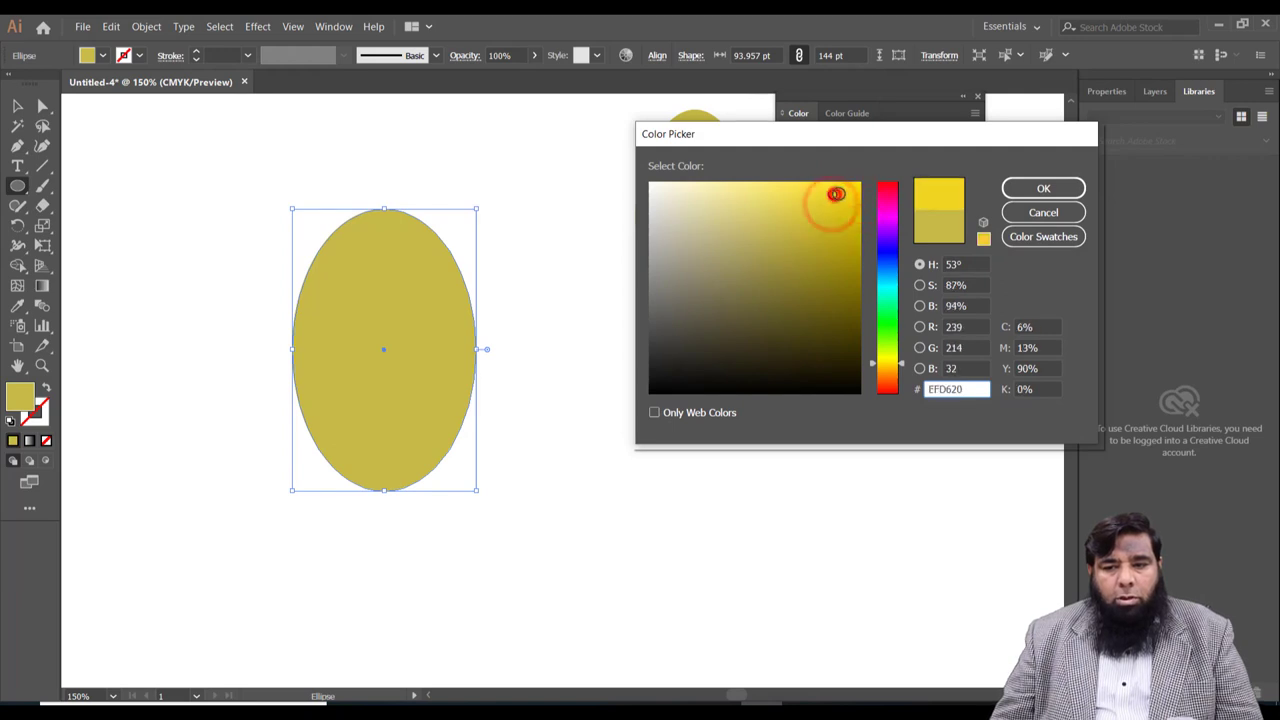
click(1023, 188)
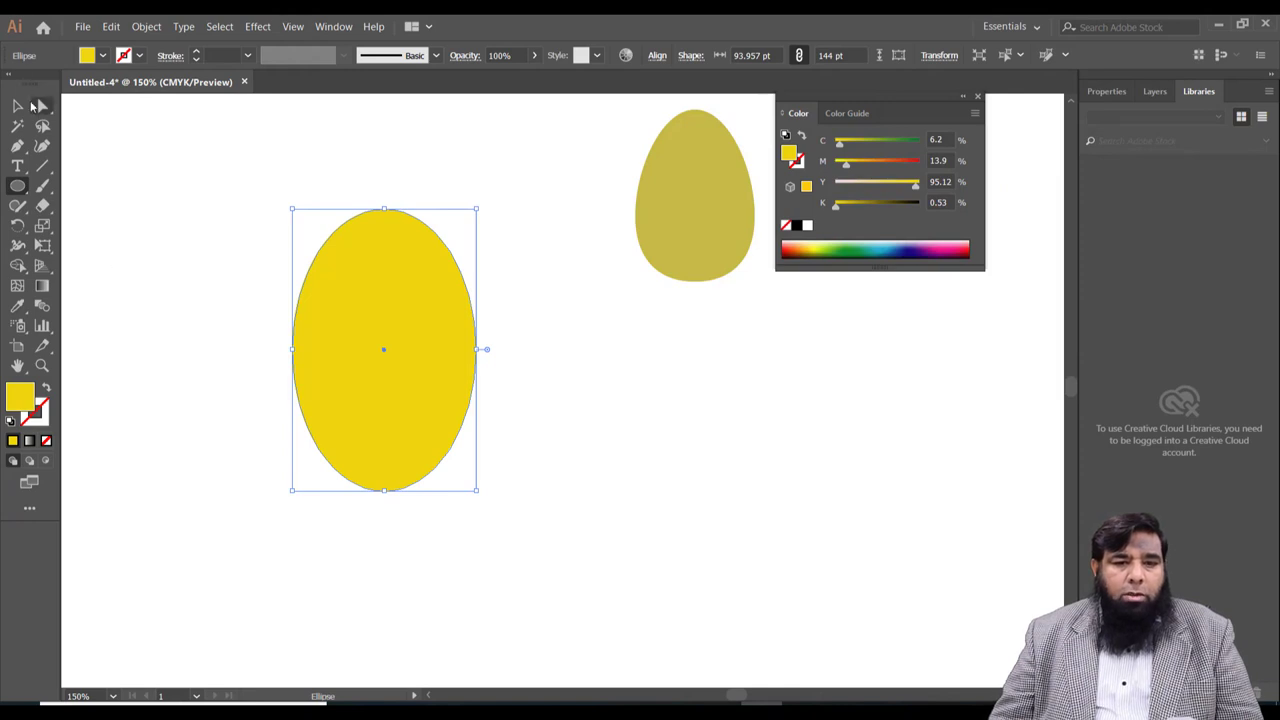
click(33, 105)
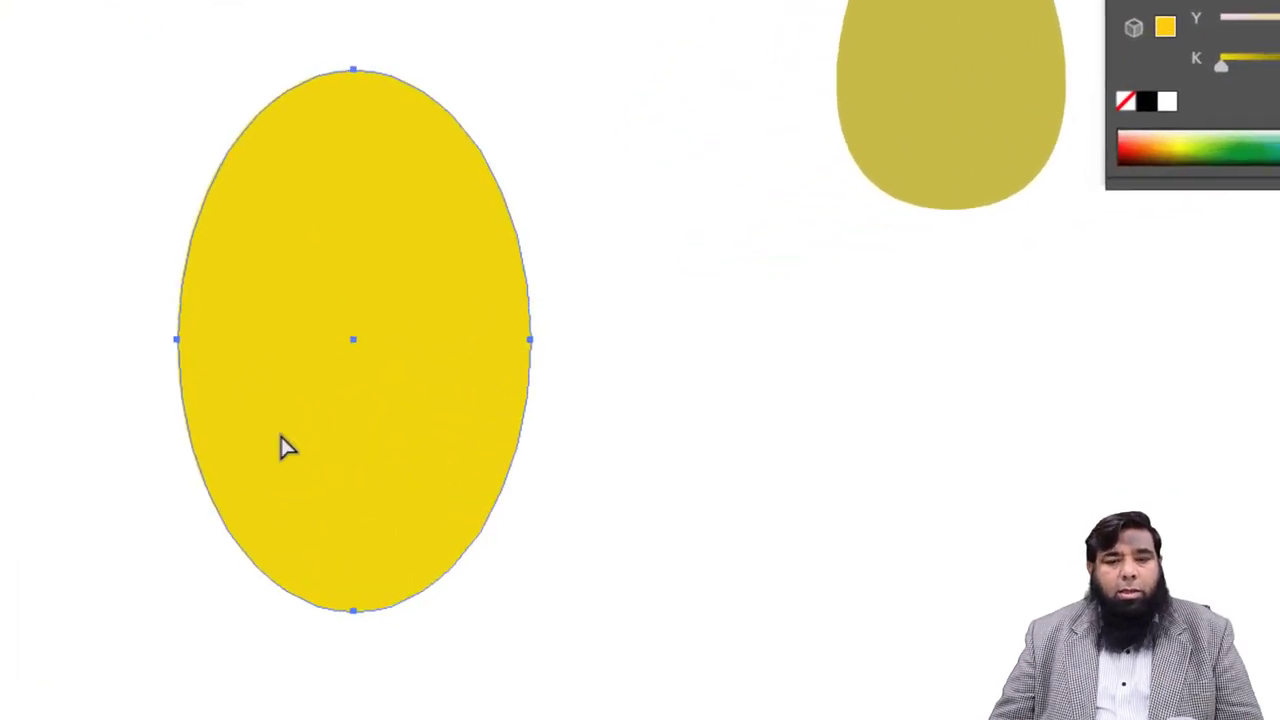
- Shift the right, left and top anchors and handles into a lopsided mango tapering at lower right
click(535, 339)
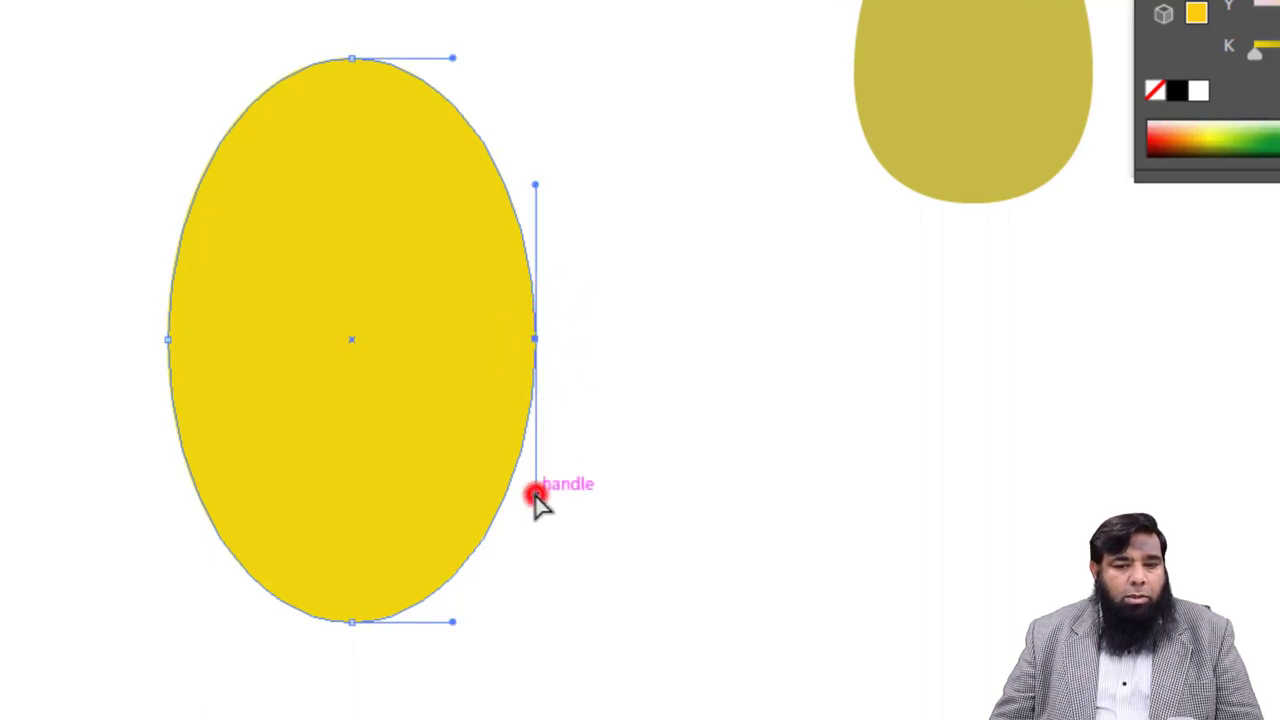
drag(534, 494, 490, 487)
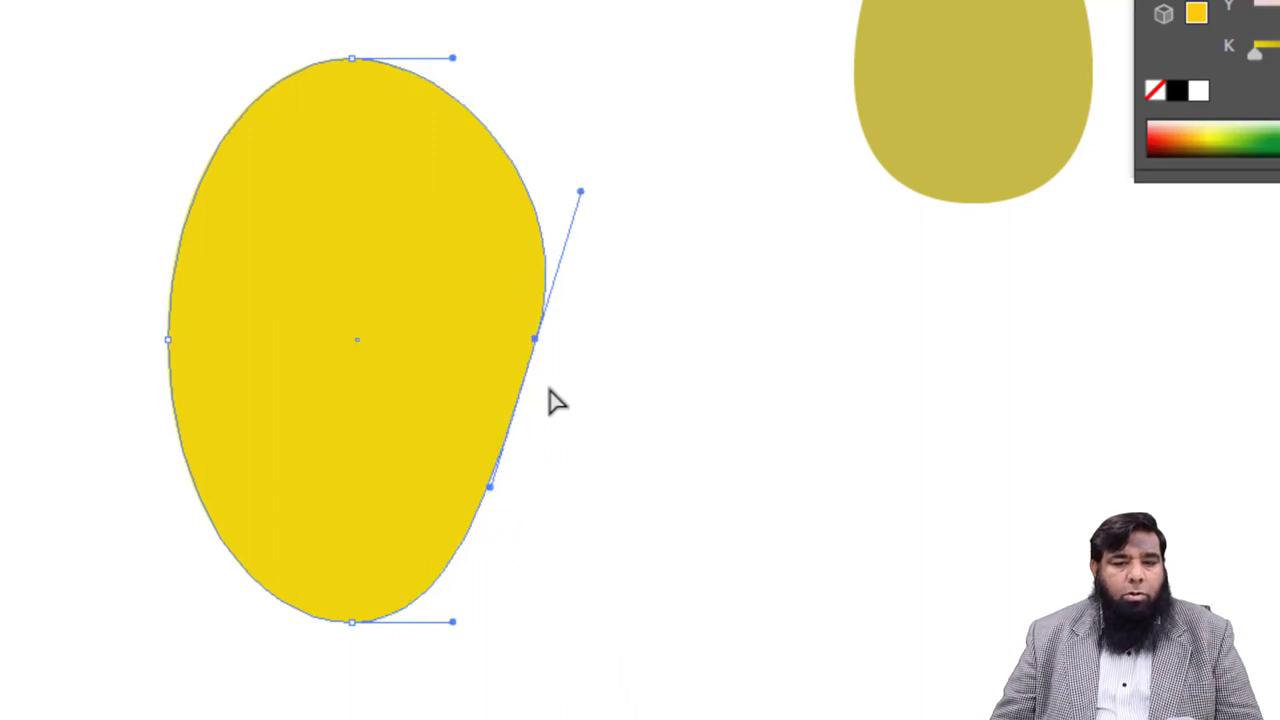
click(537, 341)
drag(537, 341, 523, 341)
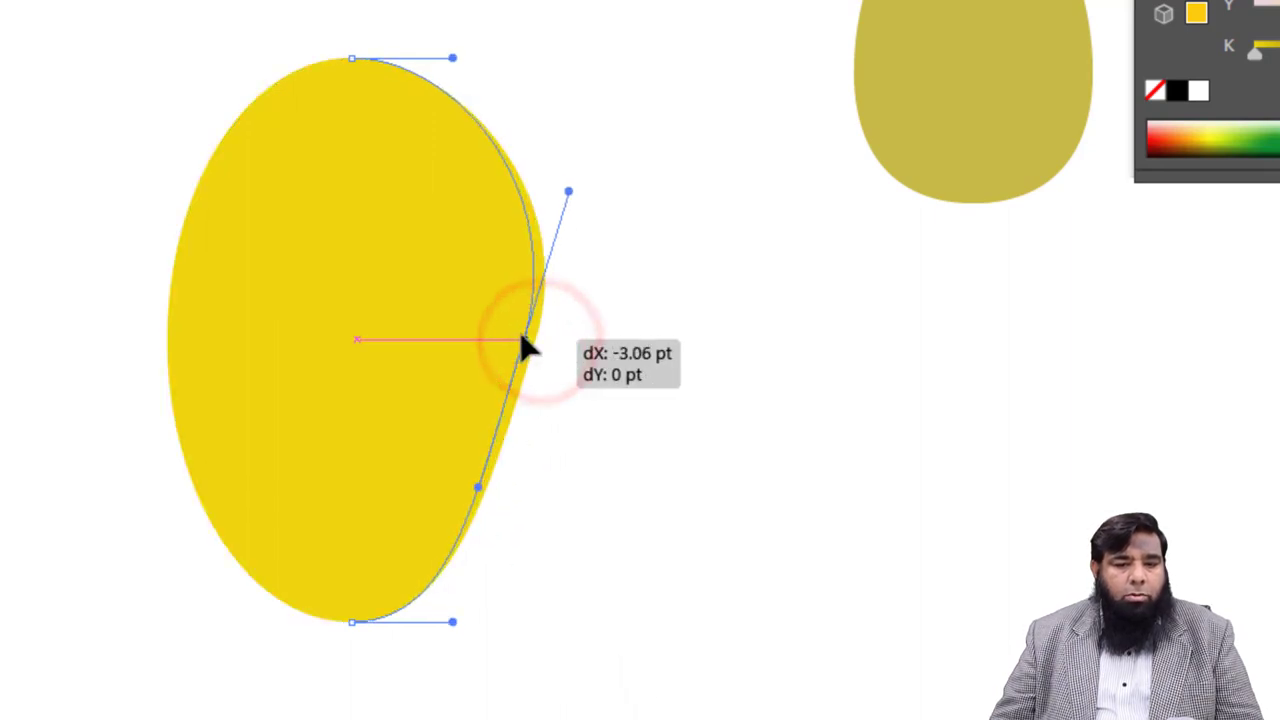
click(168, 339)
drag(168, 339, 167, 299)
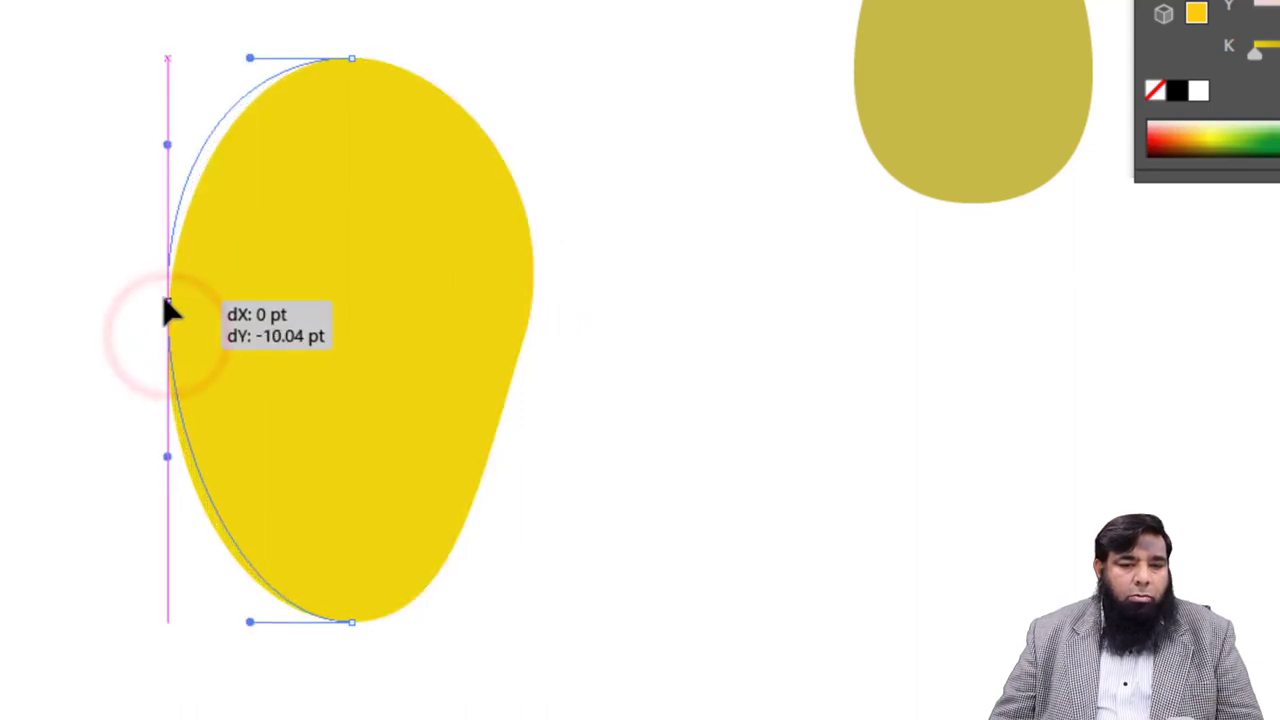
click(522, 340)
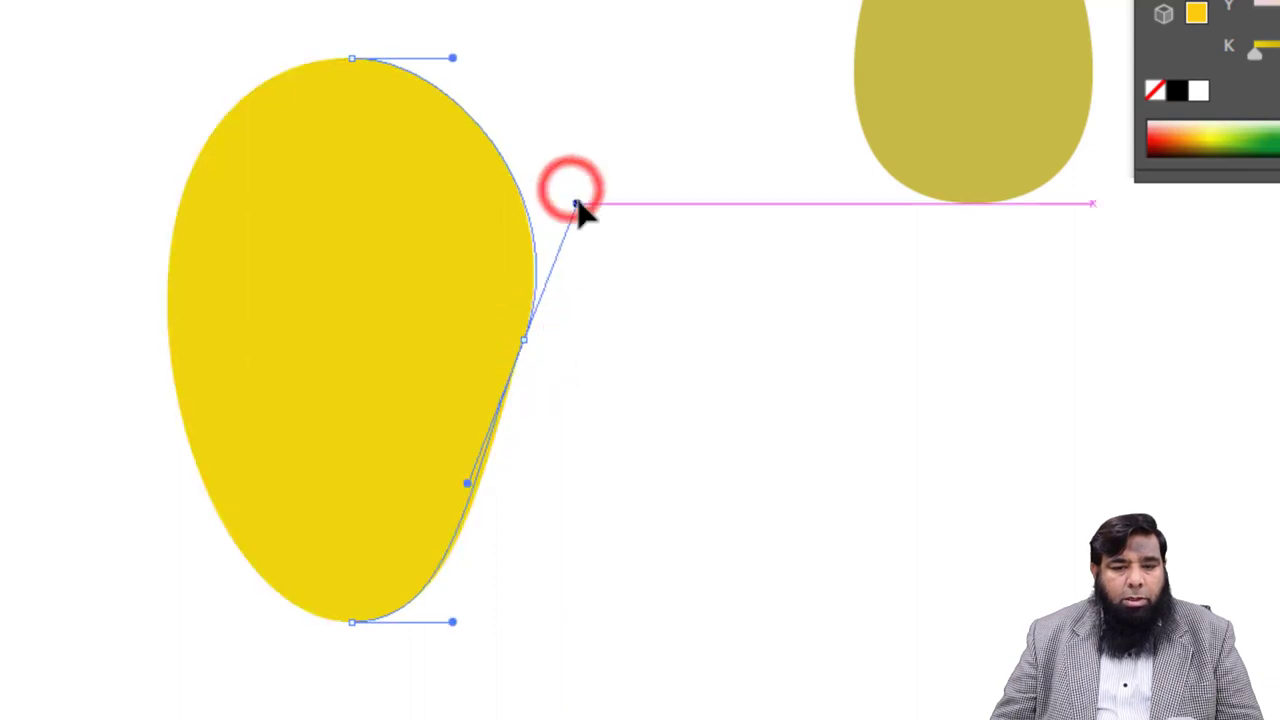
drag(568, 190, 579, 204)
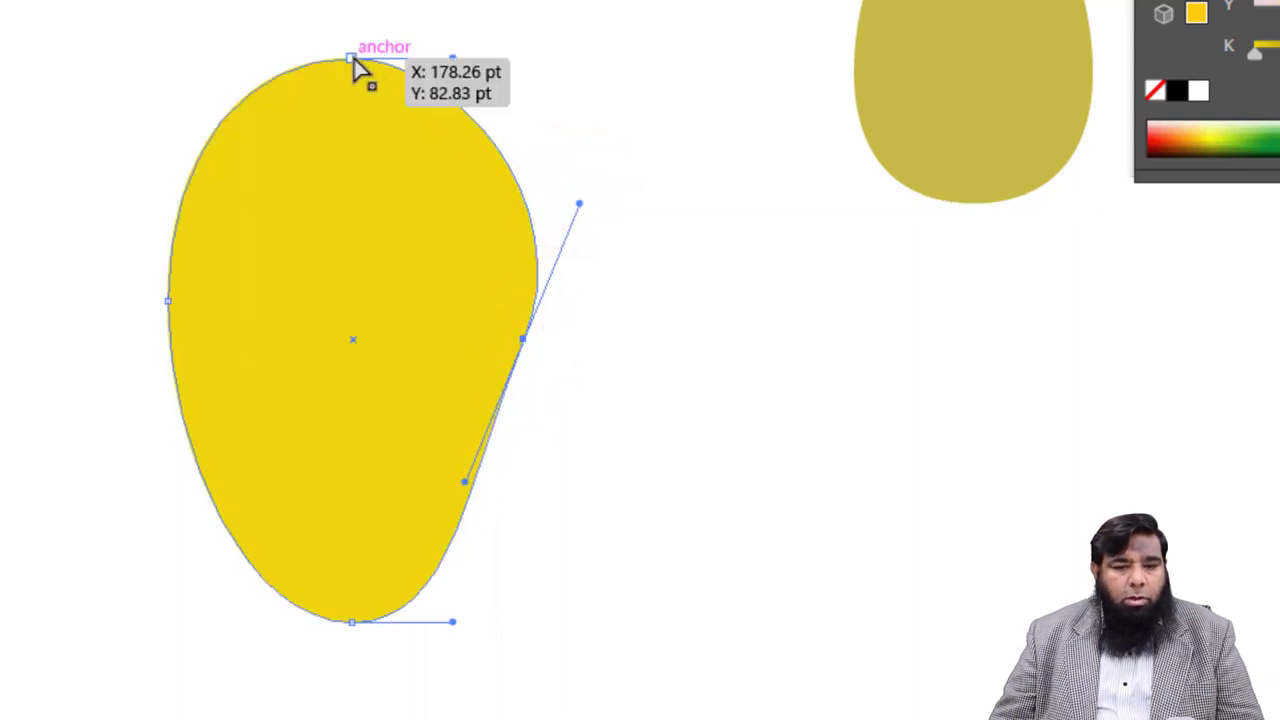
drag(352, 58, 374, 49)
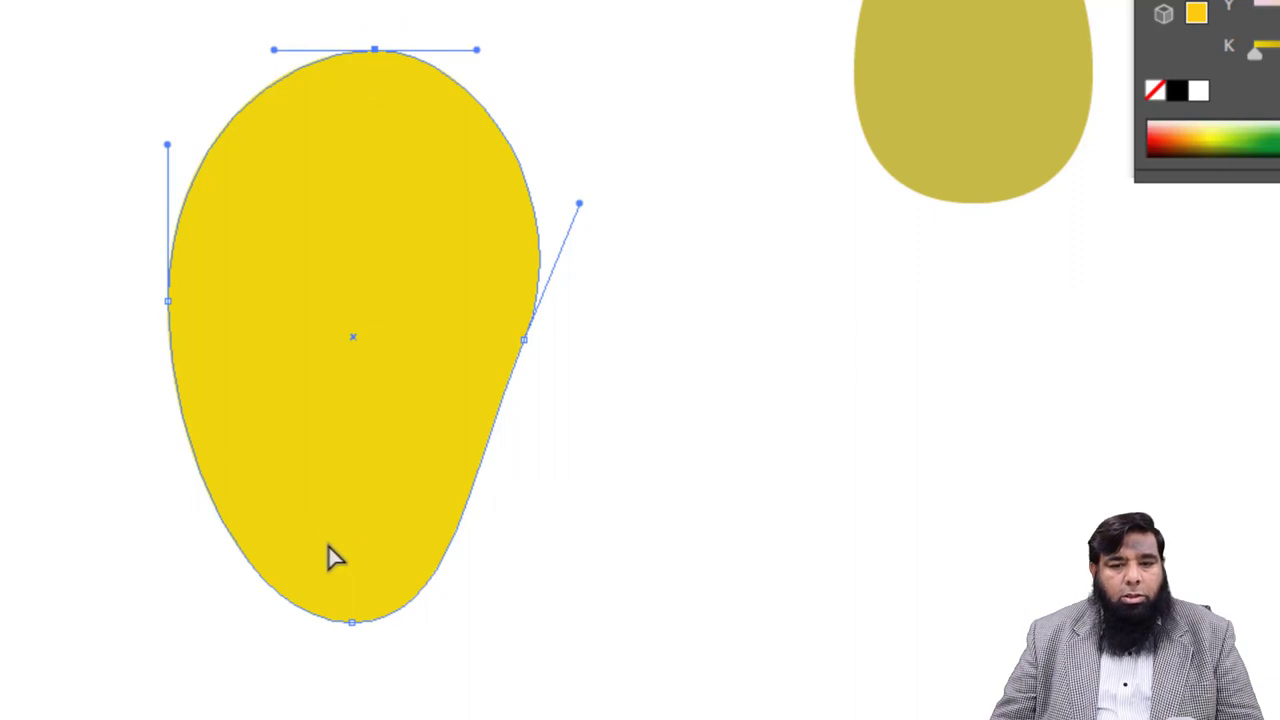
key(v)
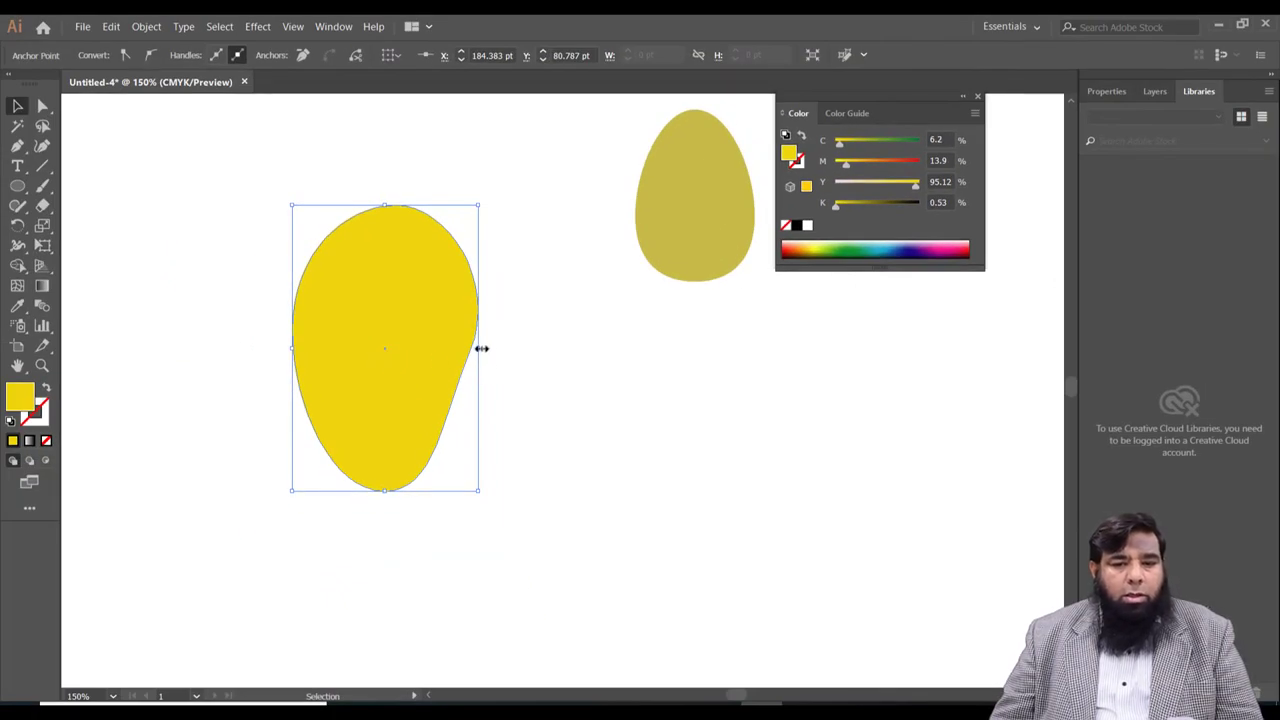
- Draw a small tall green ellipse to the right of the mango
click(17, 185)
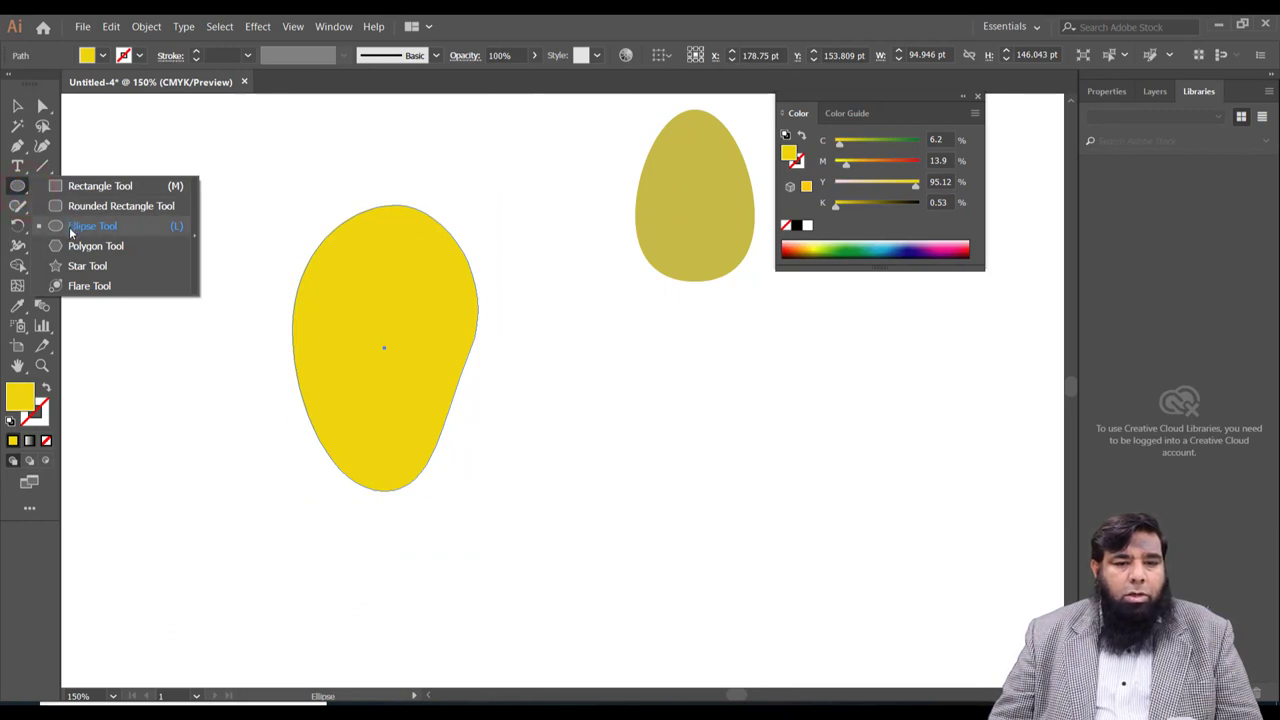
click(70, 227)
drag(547, 321, 591, 456)
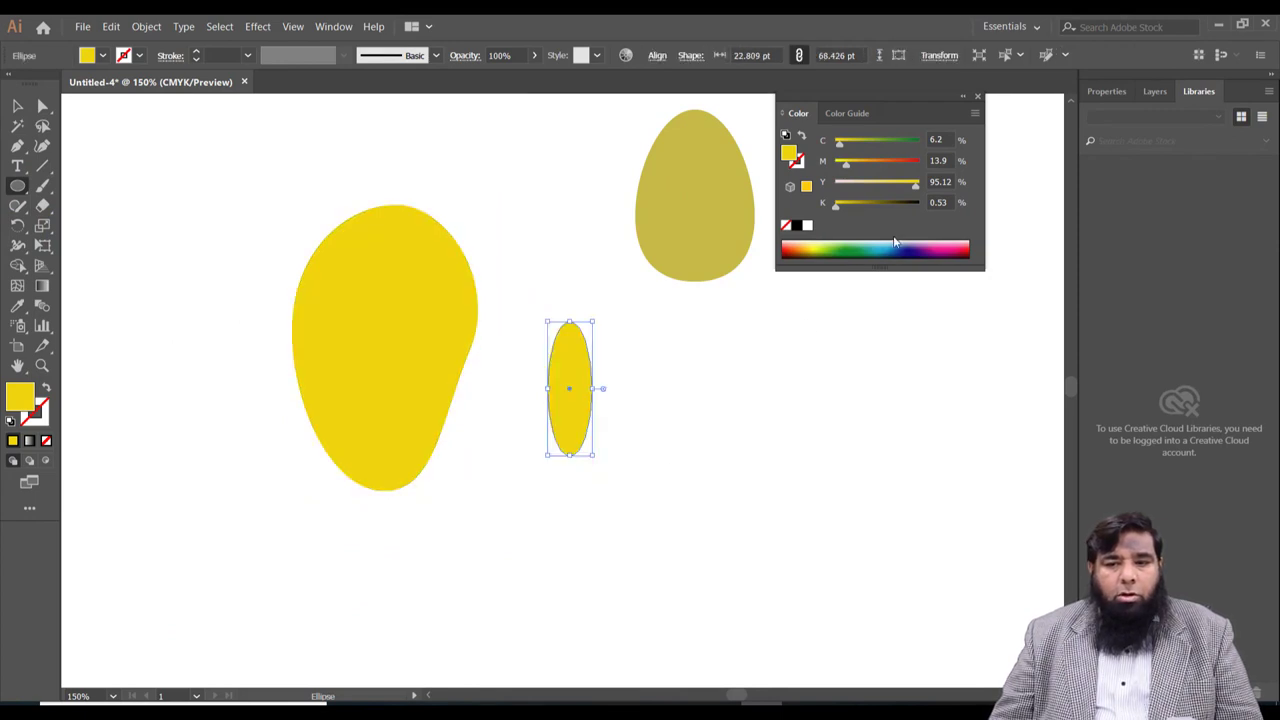
click(848, 248)
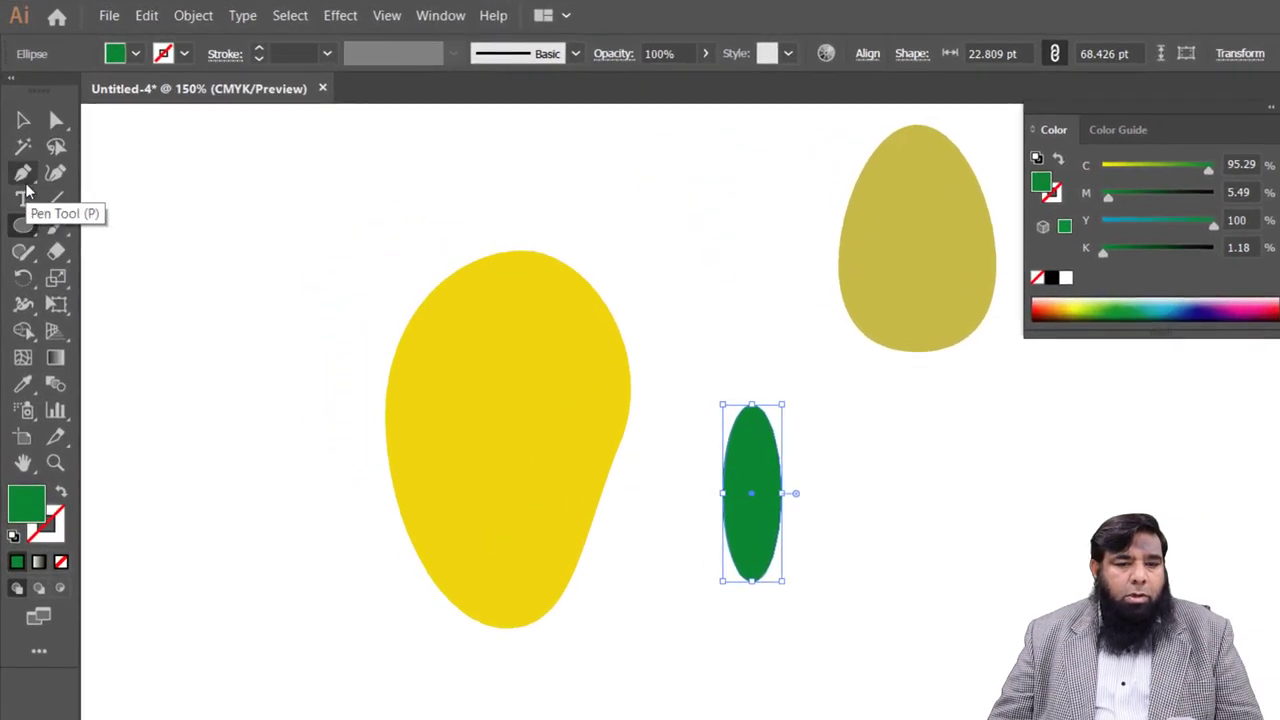
- Convert the ellipse's top and bottom anchors to sharp corners, forming a pointed leaf
click(23, 172)
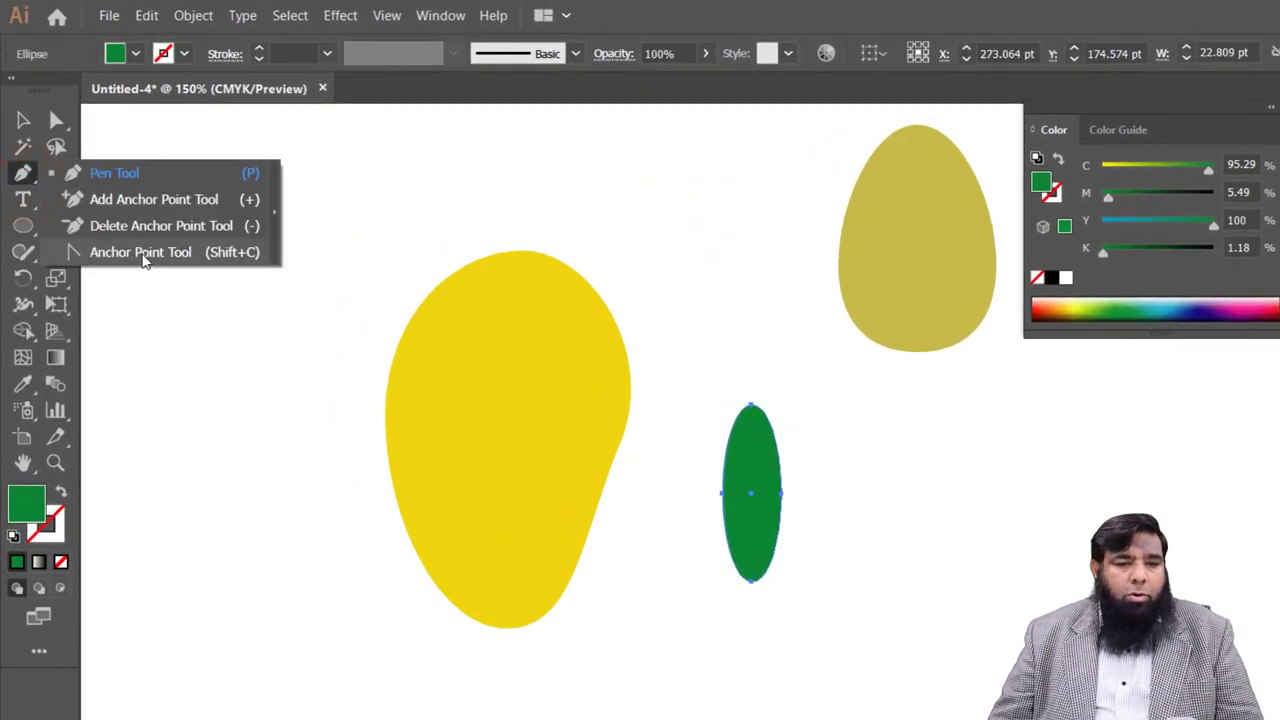
click(143, 254)
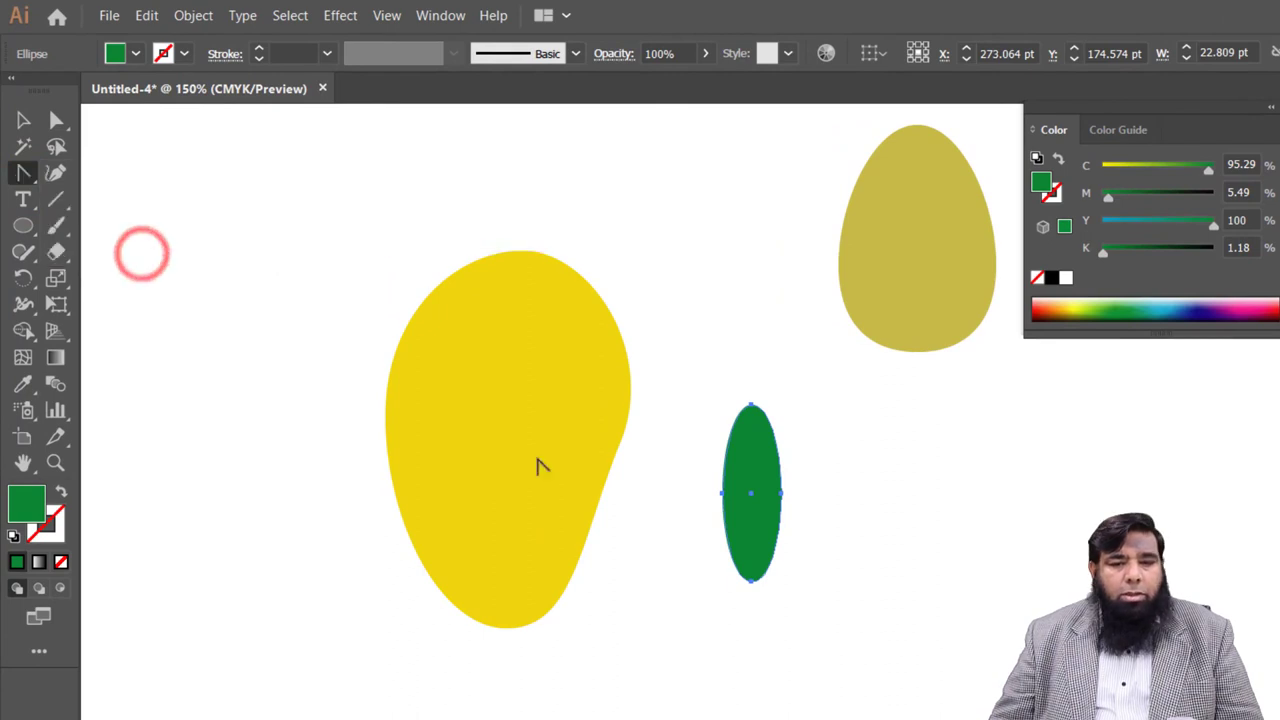
click(751, 407)
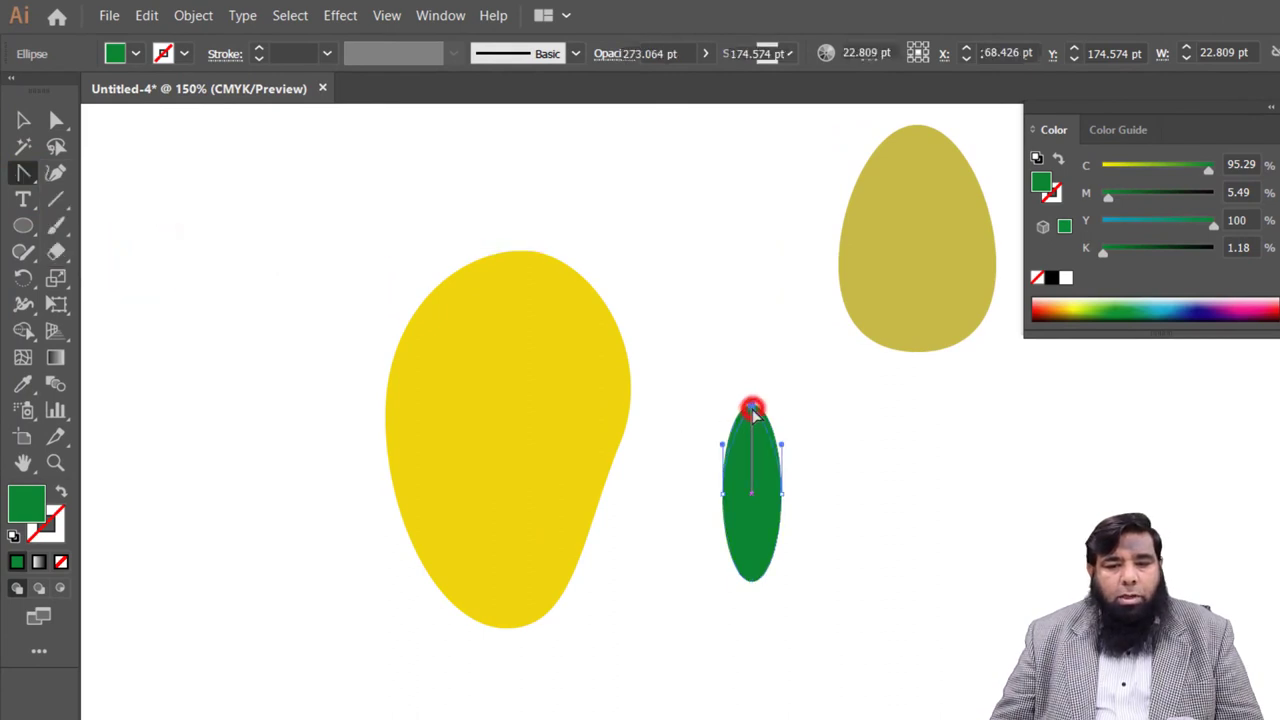
click(752, 579)
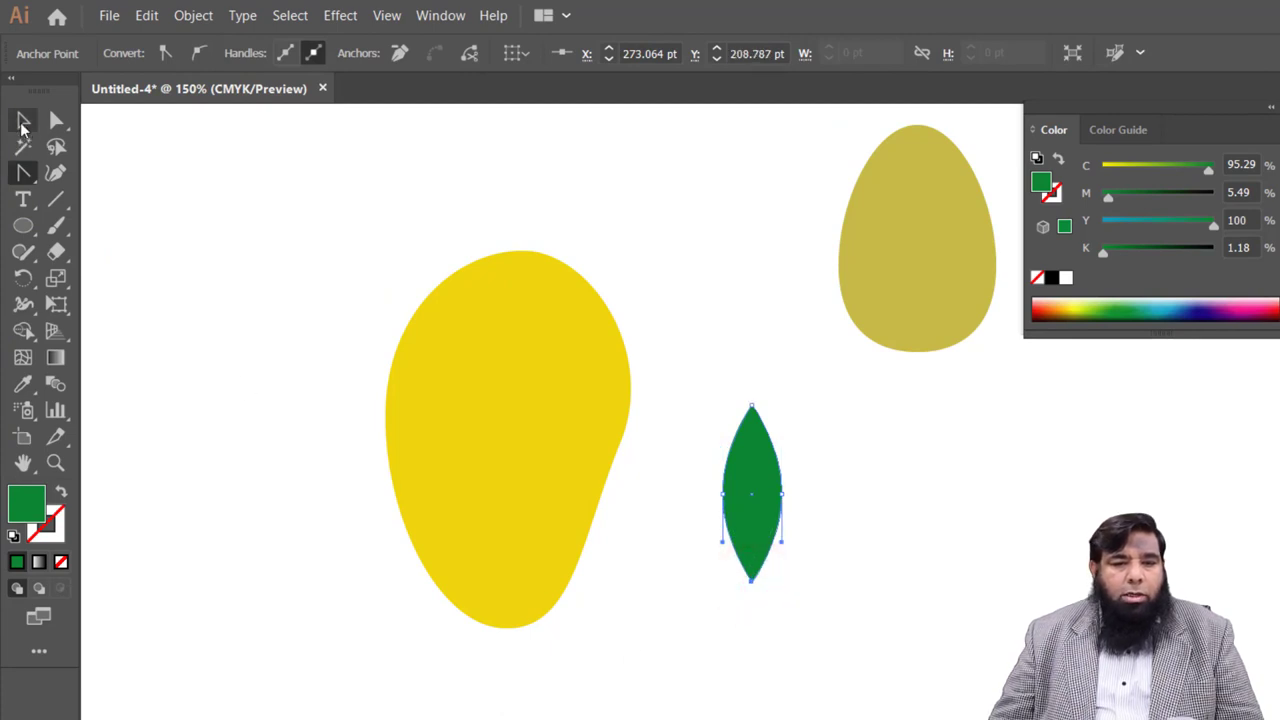
- Rotate the leaf about 22 degrees and place it over the mango's upper right
click(23, 120)
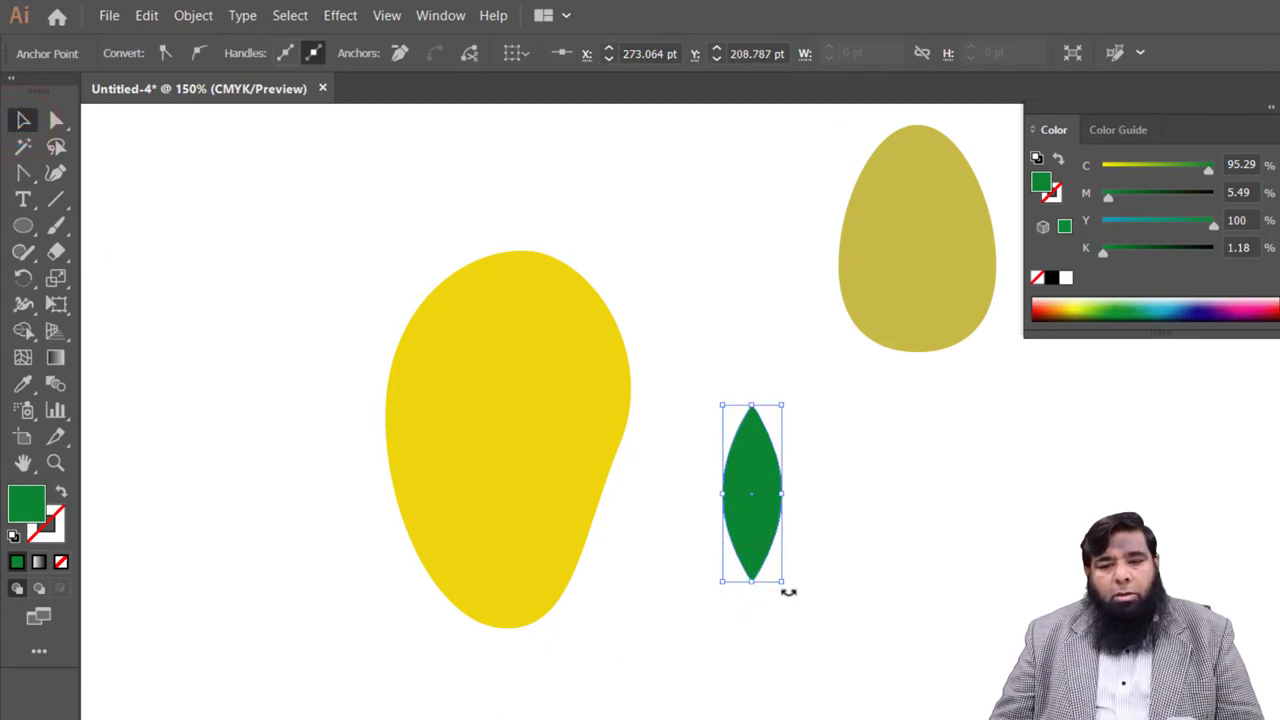
mouse_move(786, 590)
mouse_down()
mouse_move(822, 570)
mouse_move(838, 585)
mouse_up()
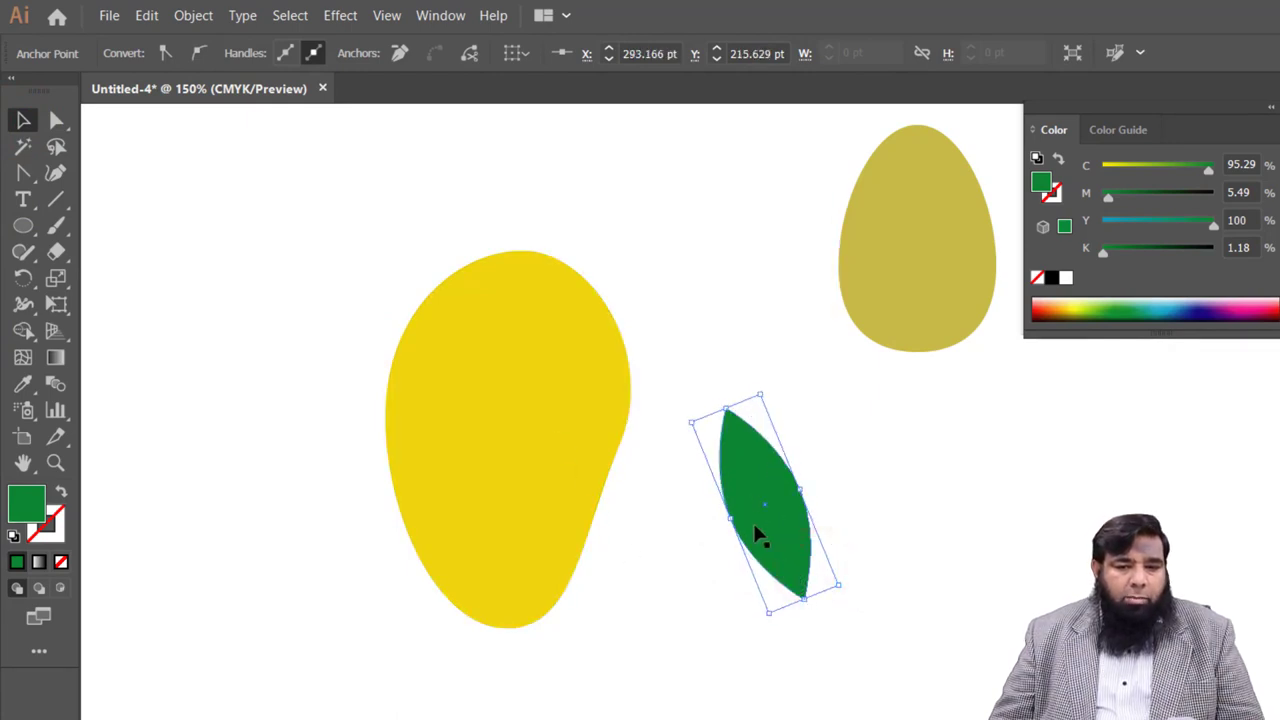
drag(762, 532, 573, 401)
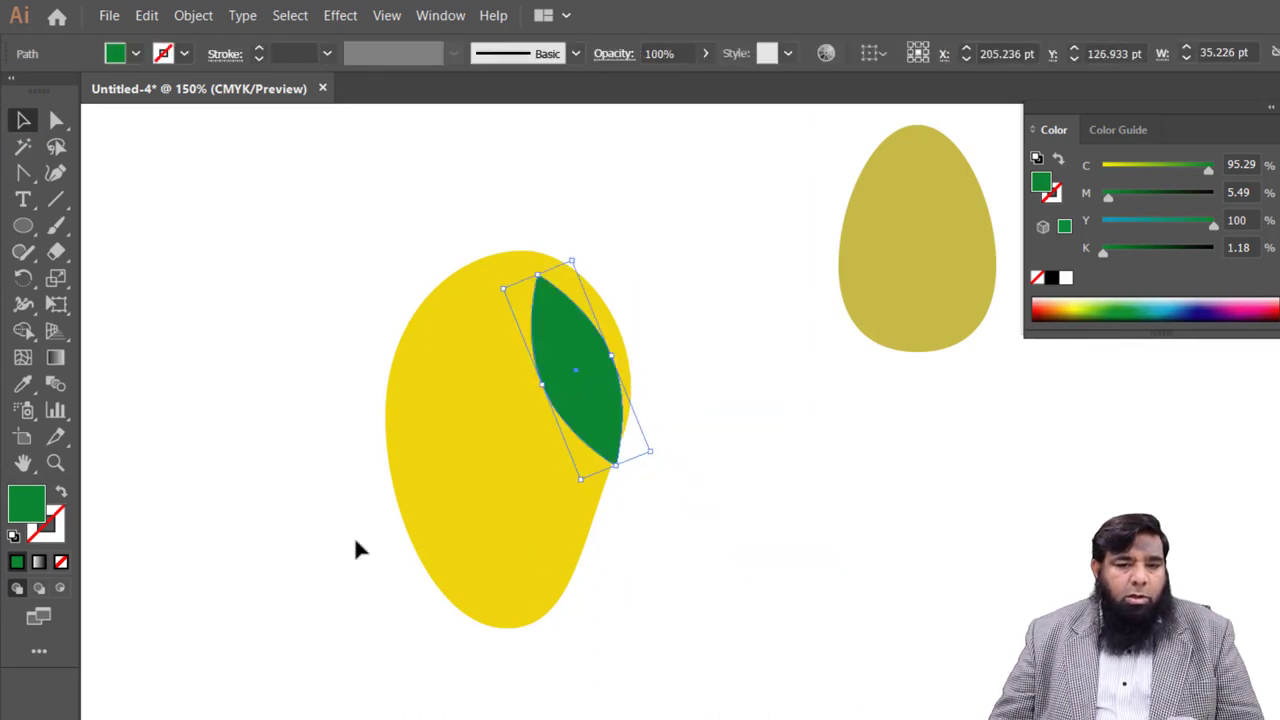
- Draw a small 10.377 × 5.787 pt green oval and set it on the mango's top at the leaf tip
click(23, 230)
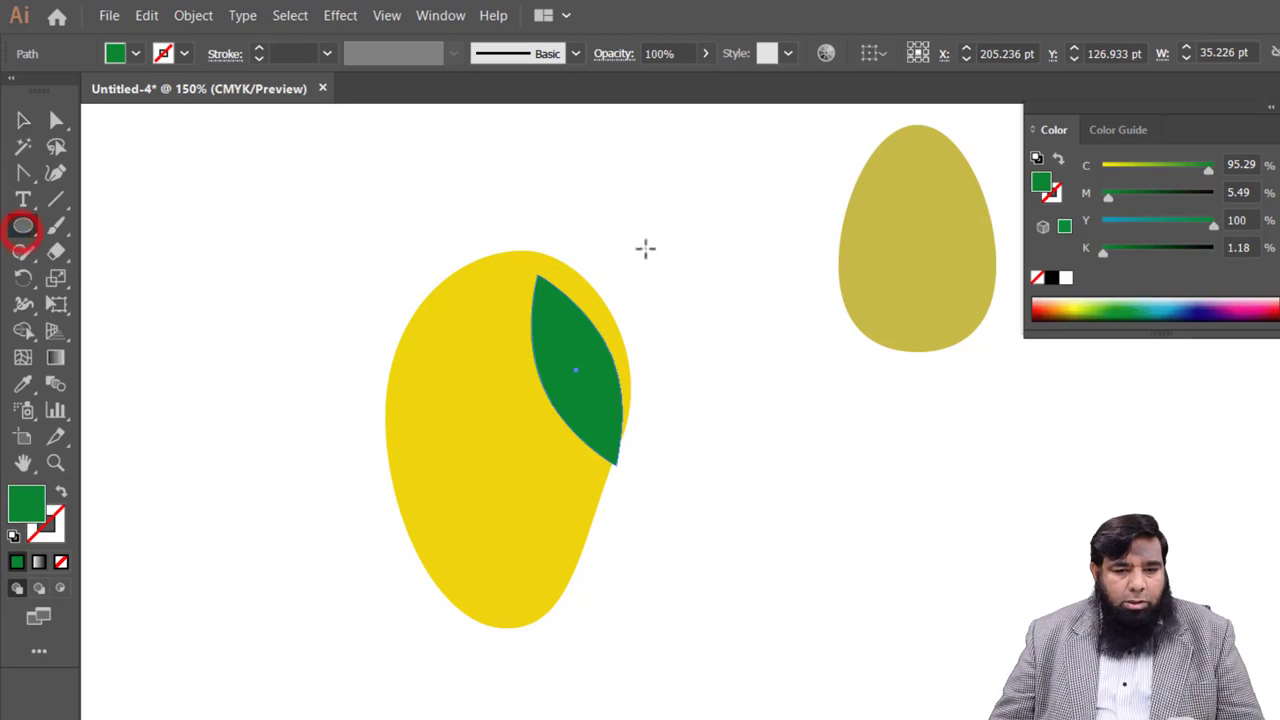
drag(530, 217, 561, 232)
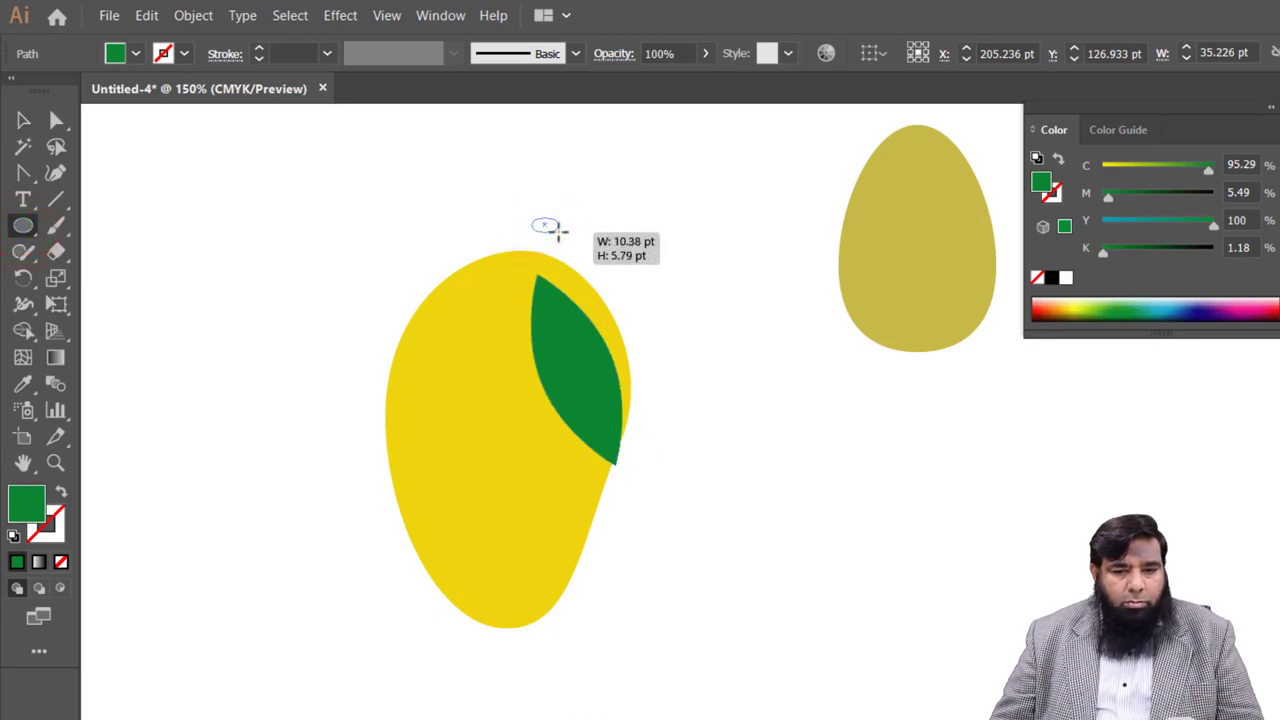
click(23, 119)
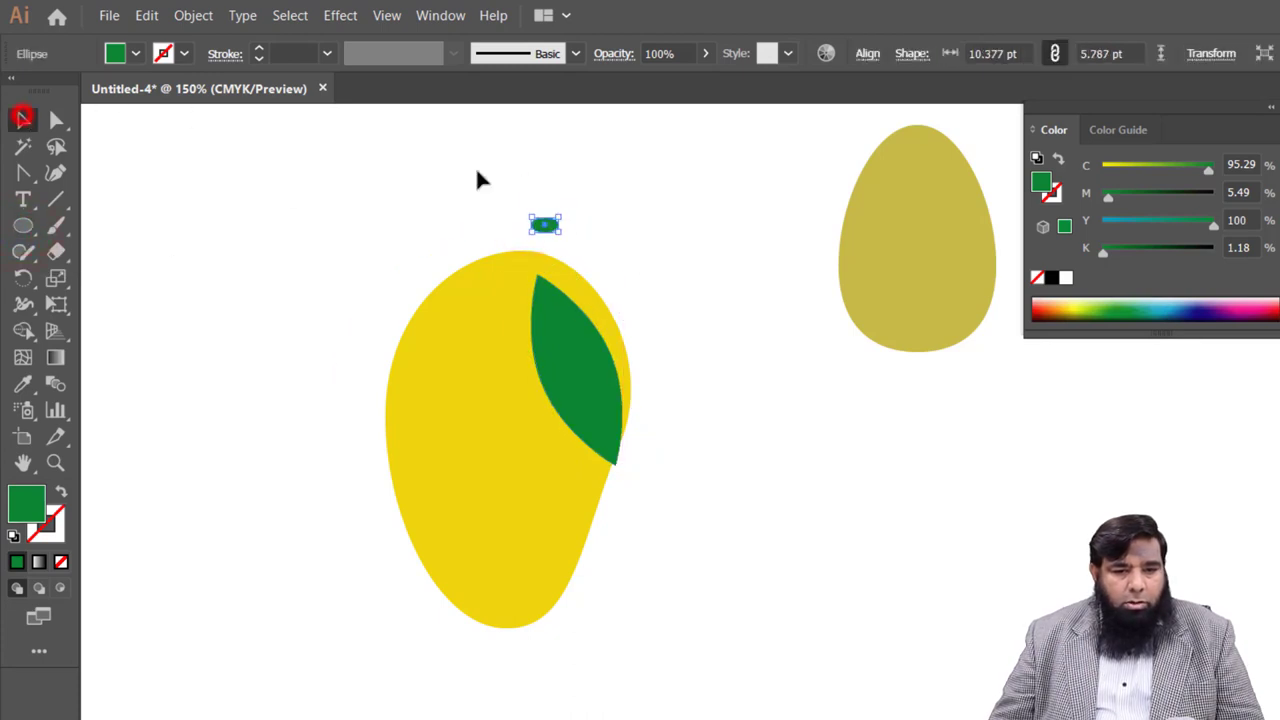
drag(544, 228, 525, 274)
drag(560, 335, 556, 352)
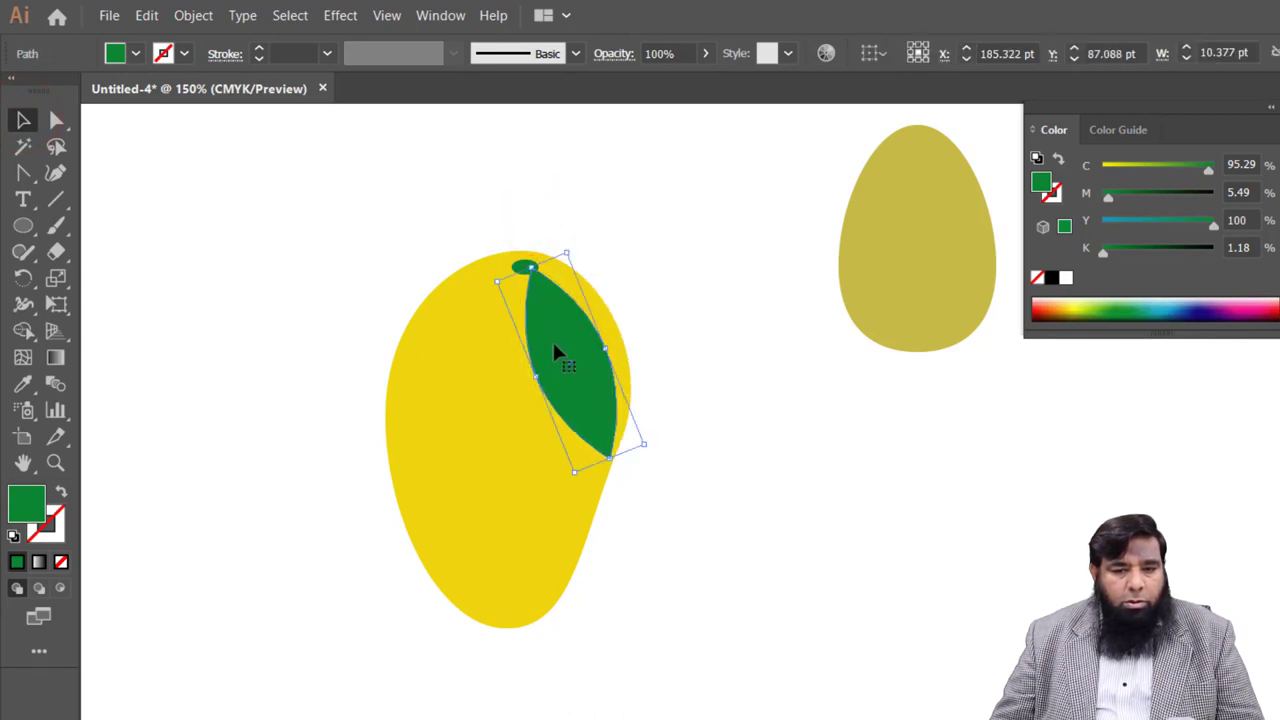
click(55, 203)
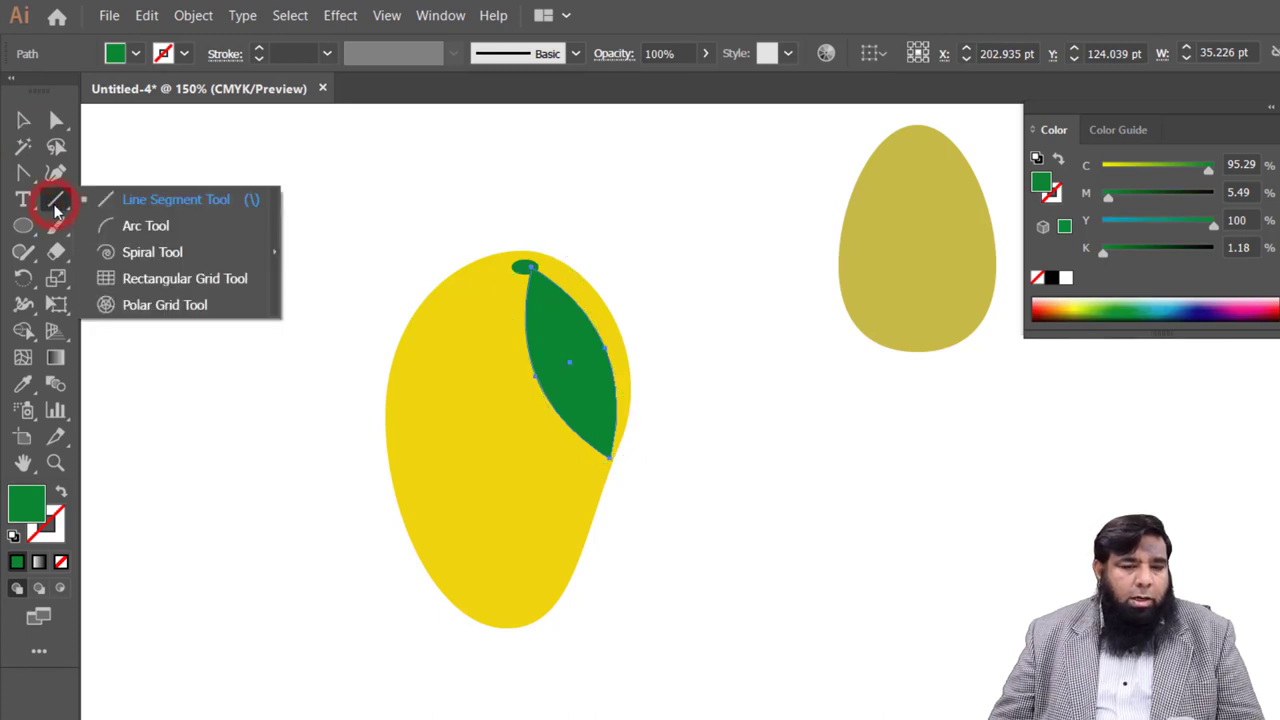
- Draw a curved arc stem rising from the mango top with a deep green outline
click(136, 226)
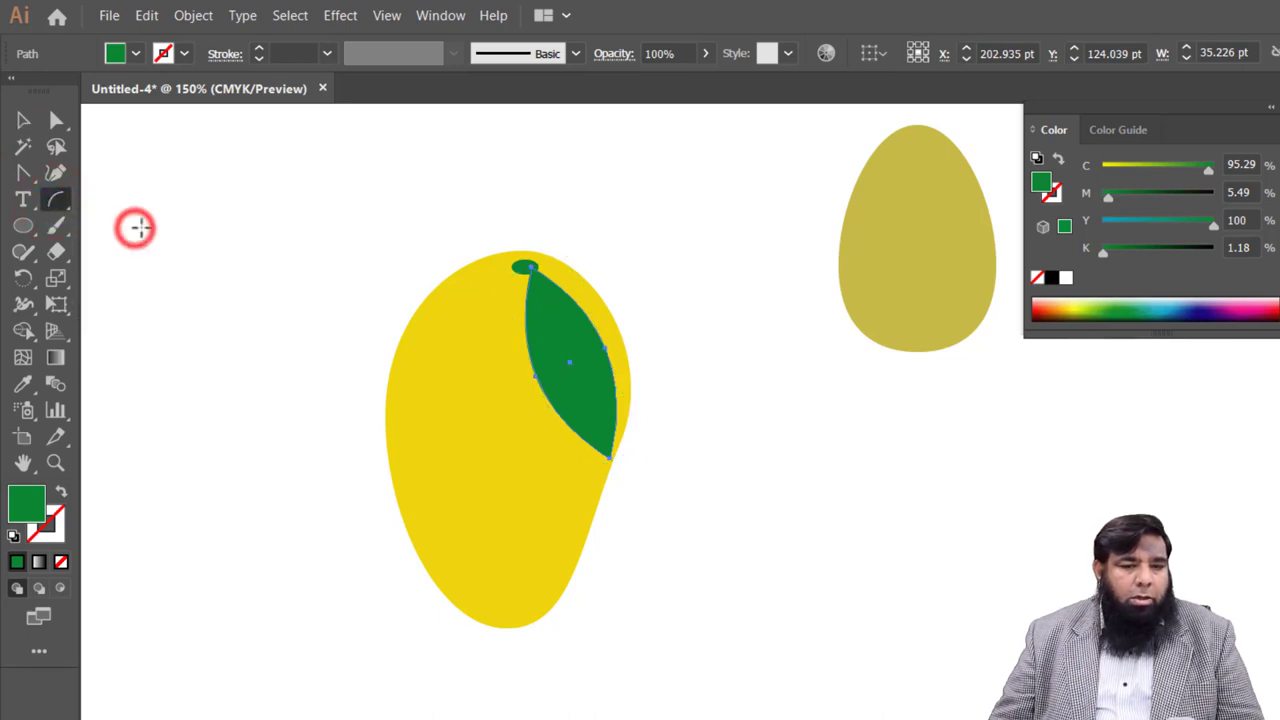
drag(526, 258, 563, 205)
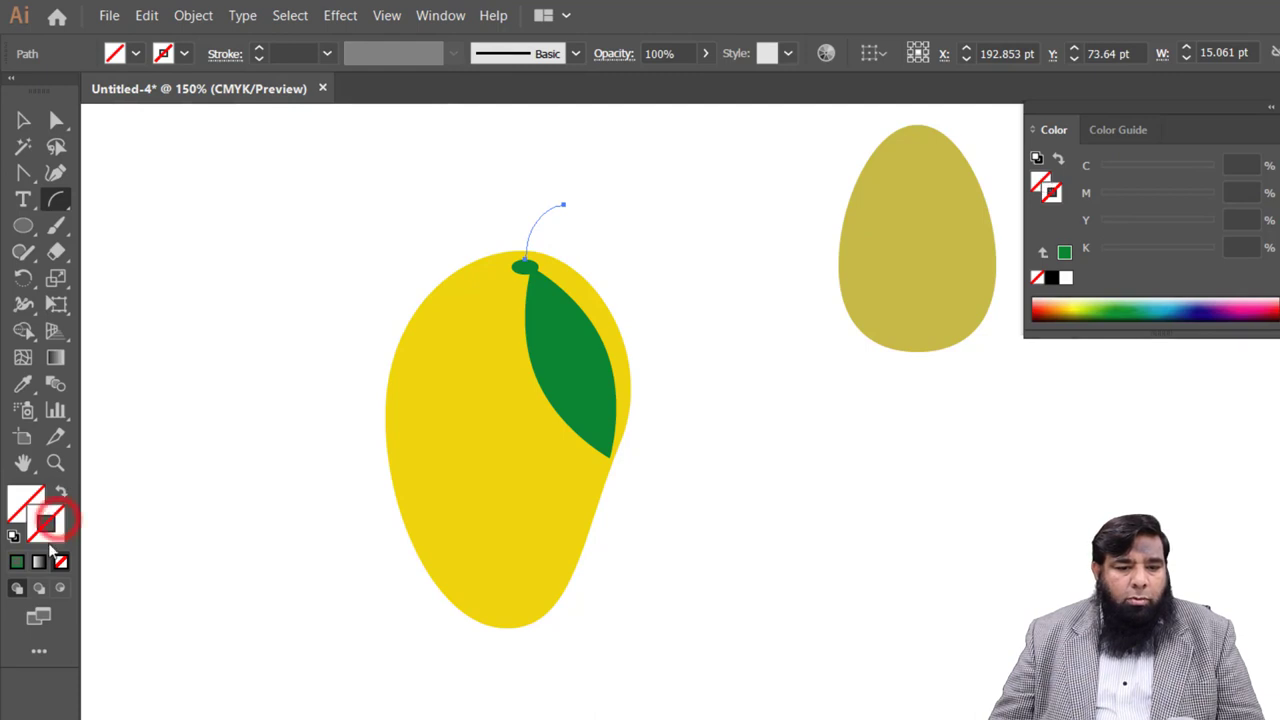
double_click(43, 540)
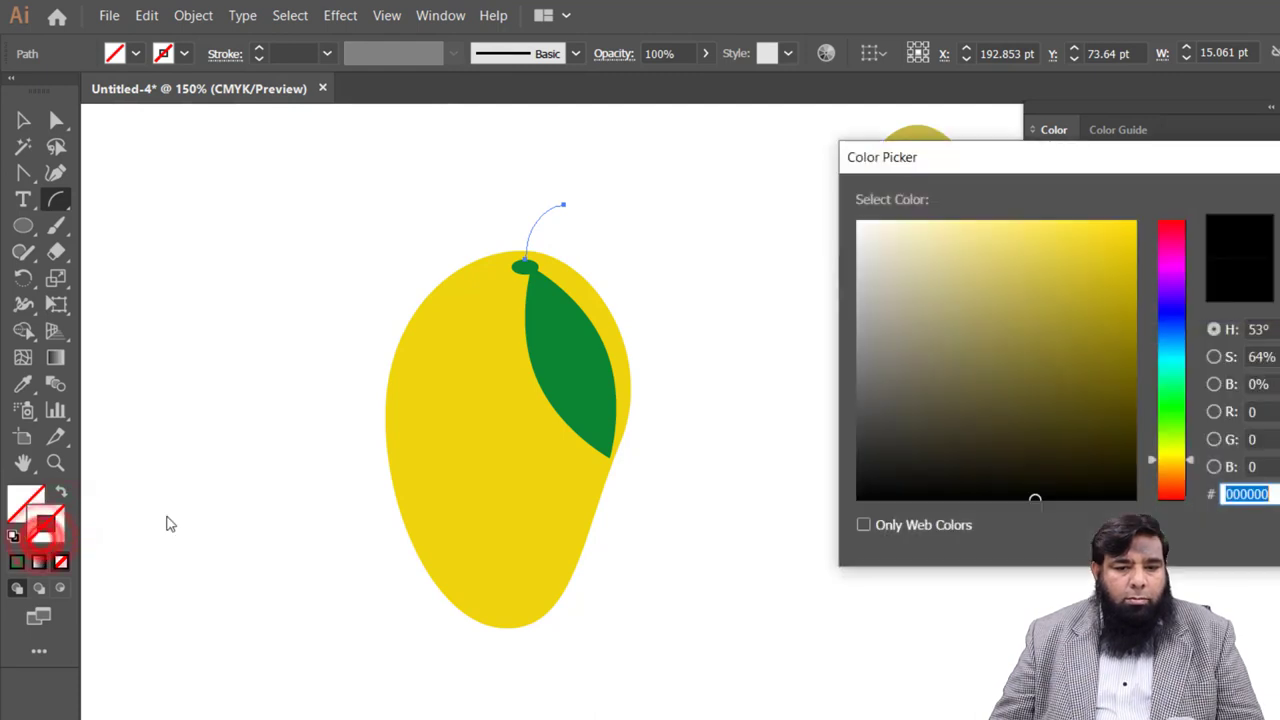
click(1172, 408)
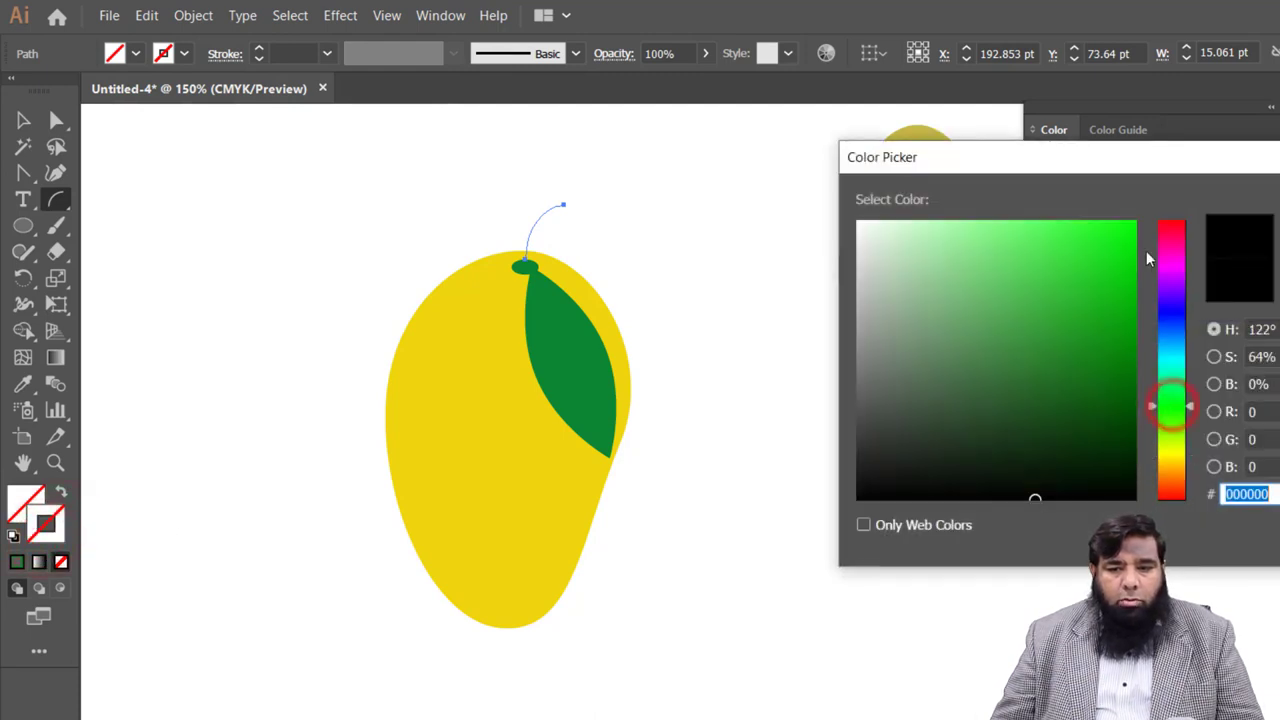
click(1126, 291)
click(1127, 366)
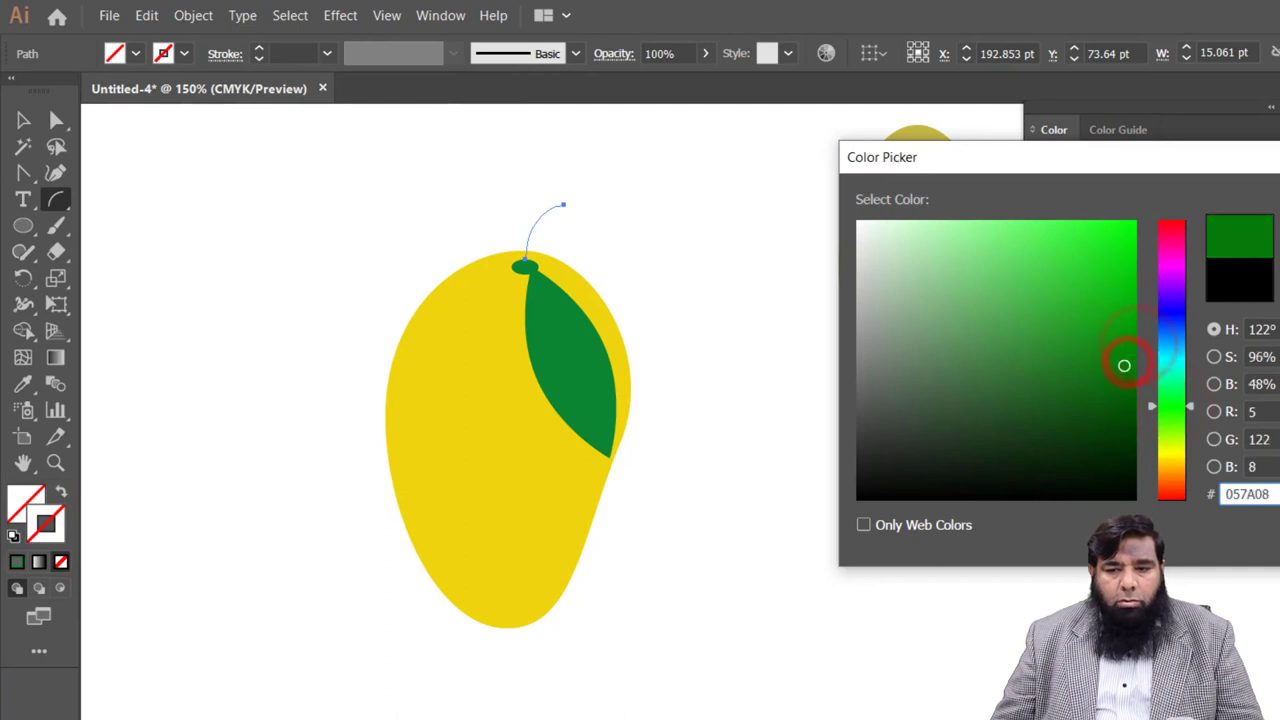
key(Return)
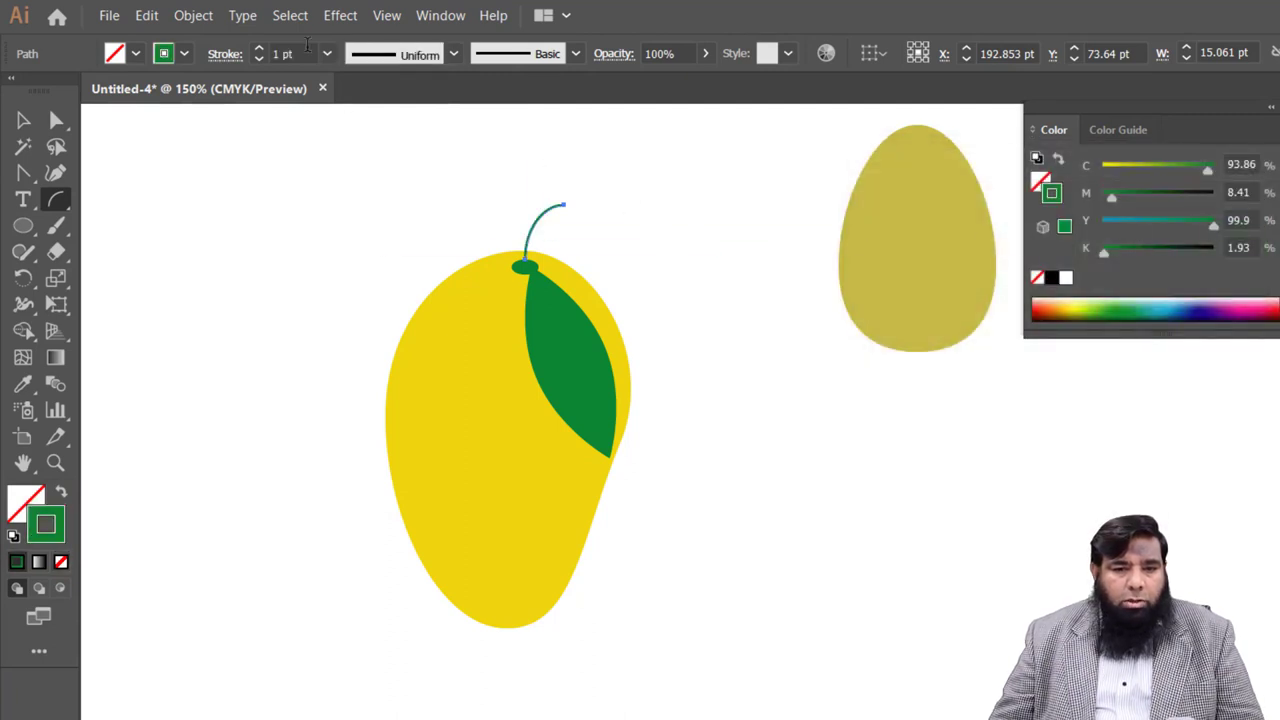
- Set the stem's stroke weight to 3 pt and marquee-select the whole mango
click(326, 55)
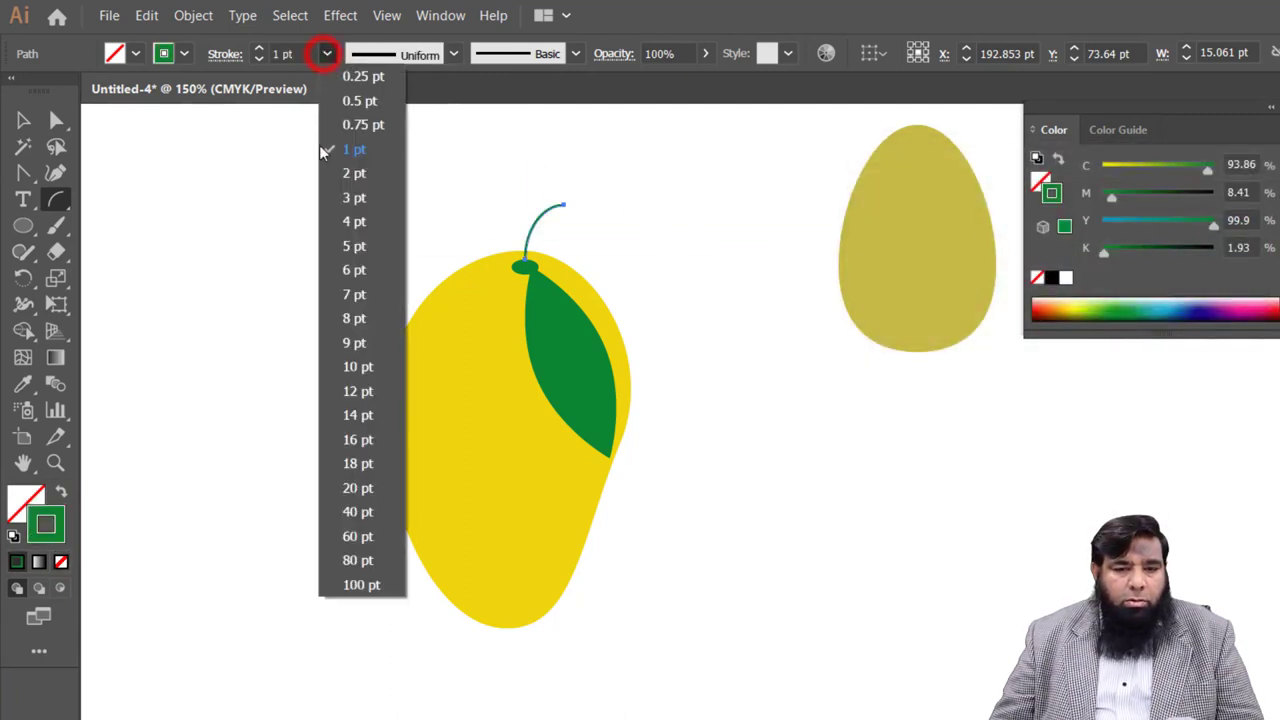
click(342, 216)
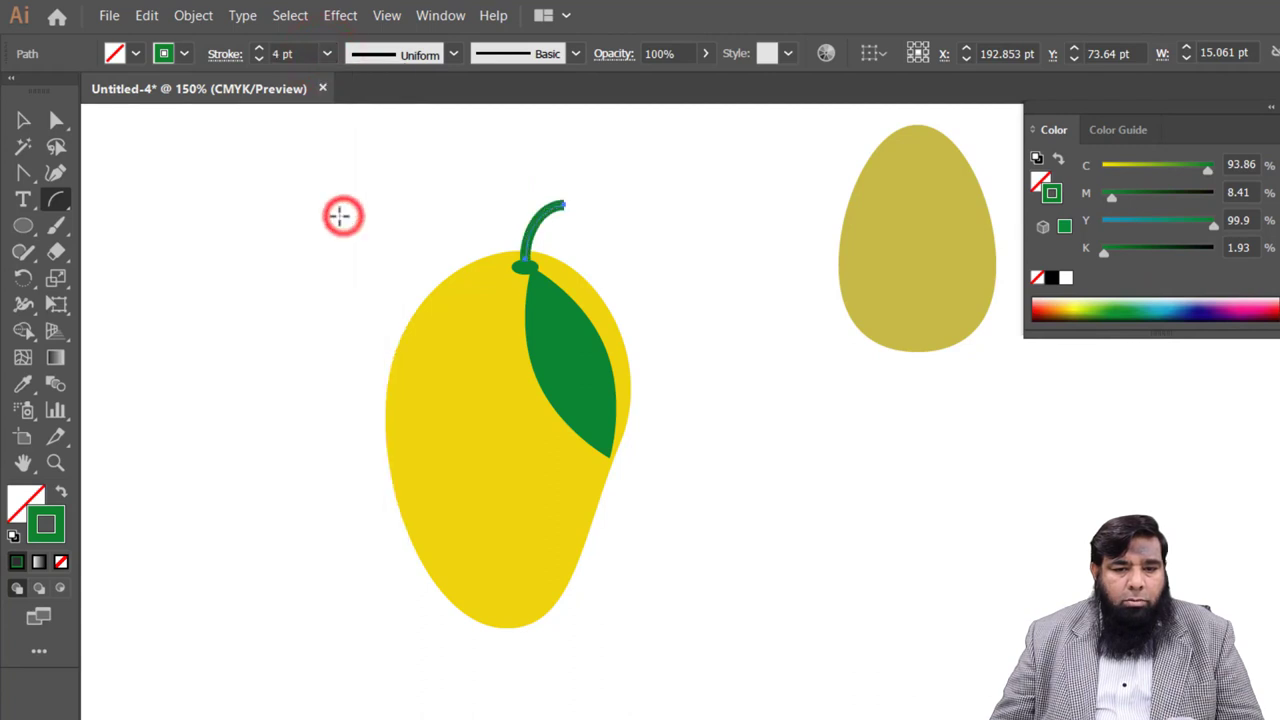
click(329, 55)
click(331, 194)
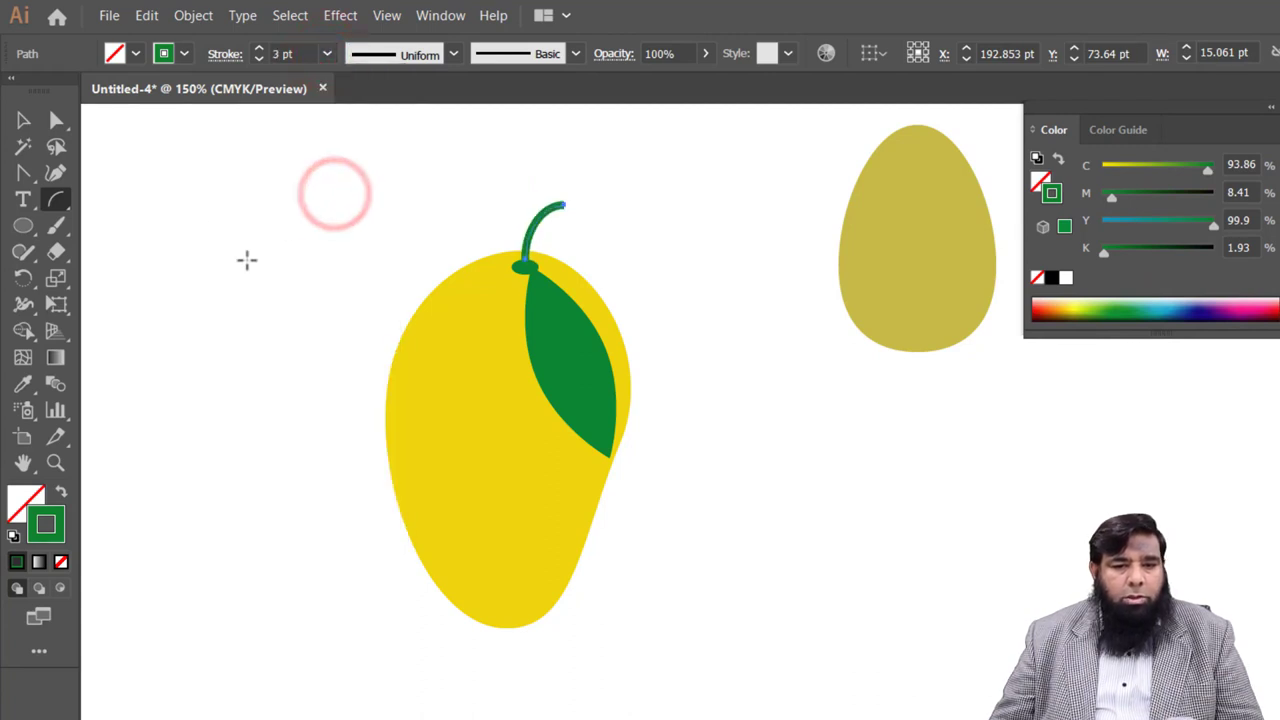
click(20, 120)
drag(260, 201, 688, 614)
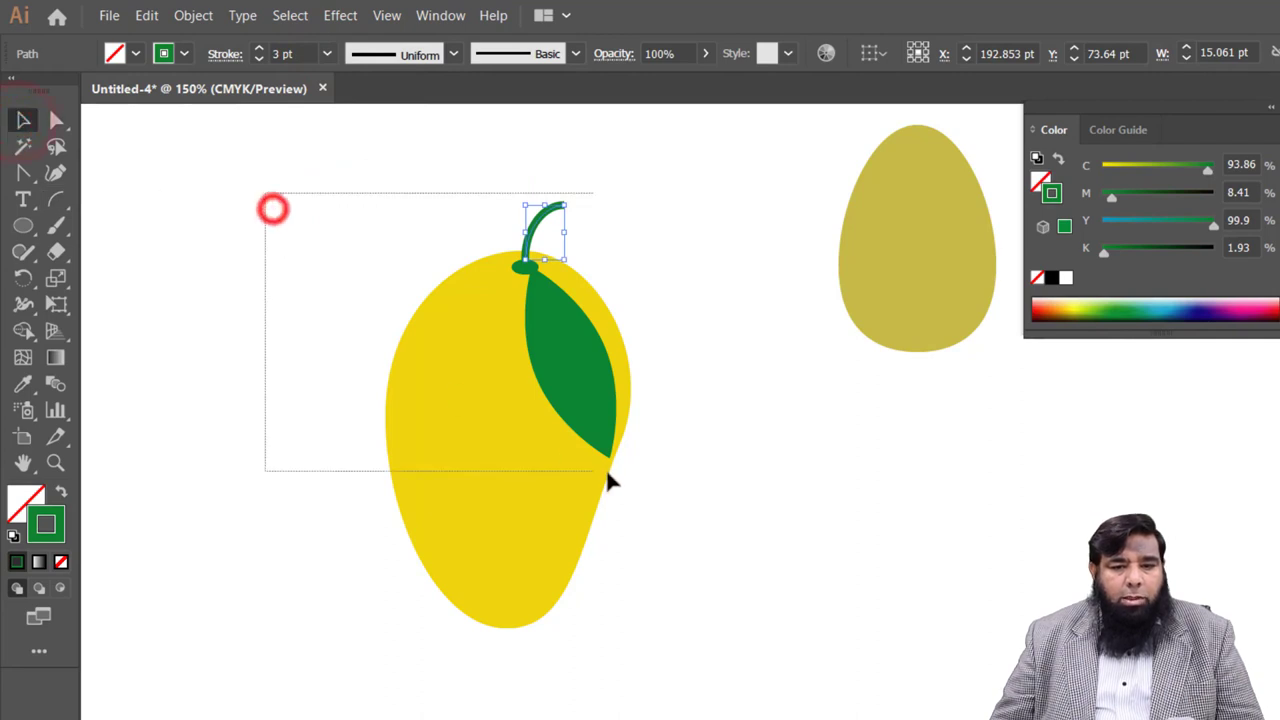
- Group the mango, leaf and stem, then move the tan egg lower right and the mango to the right edge
key(ctrl+shift+b)
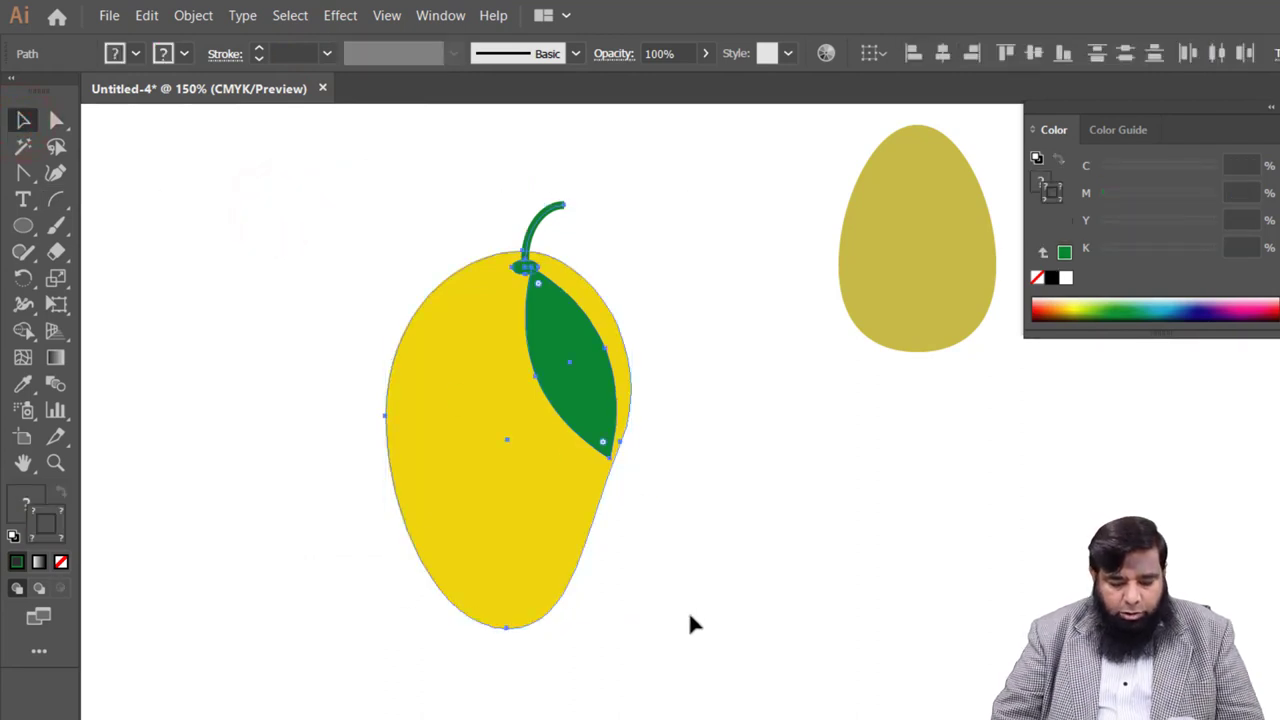
key(ctrl+g)
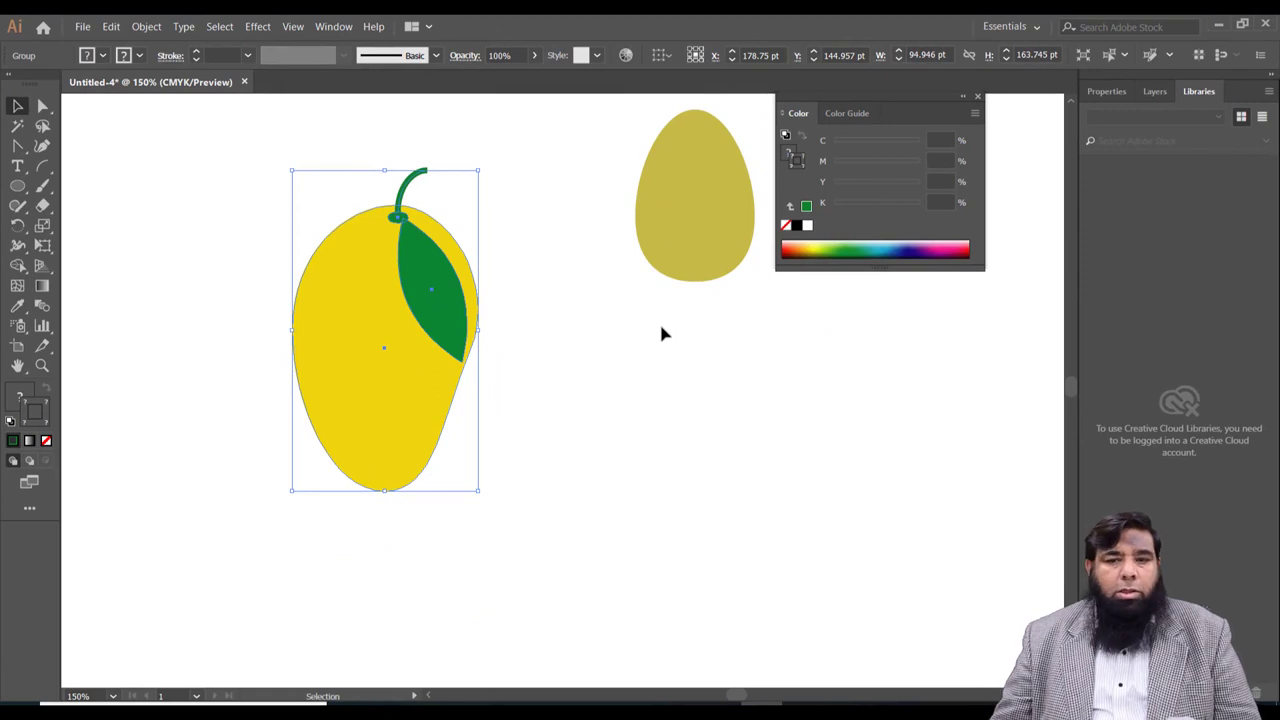
mouse_move(702, 250)
mouse_down()
mouse_move(983, 277)
mouse_move(1005, 652)
mouse_up()
drag(415, 423, 993, 433)
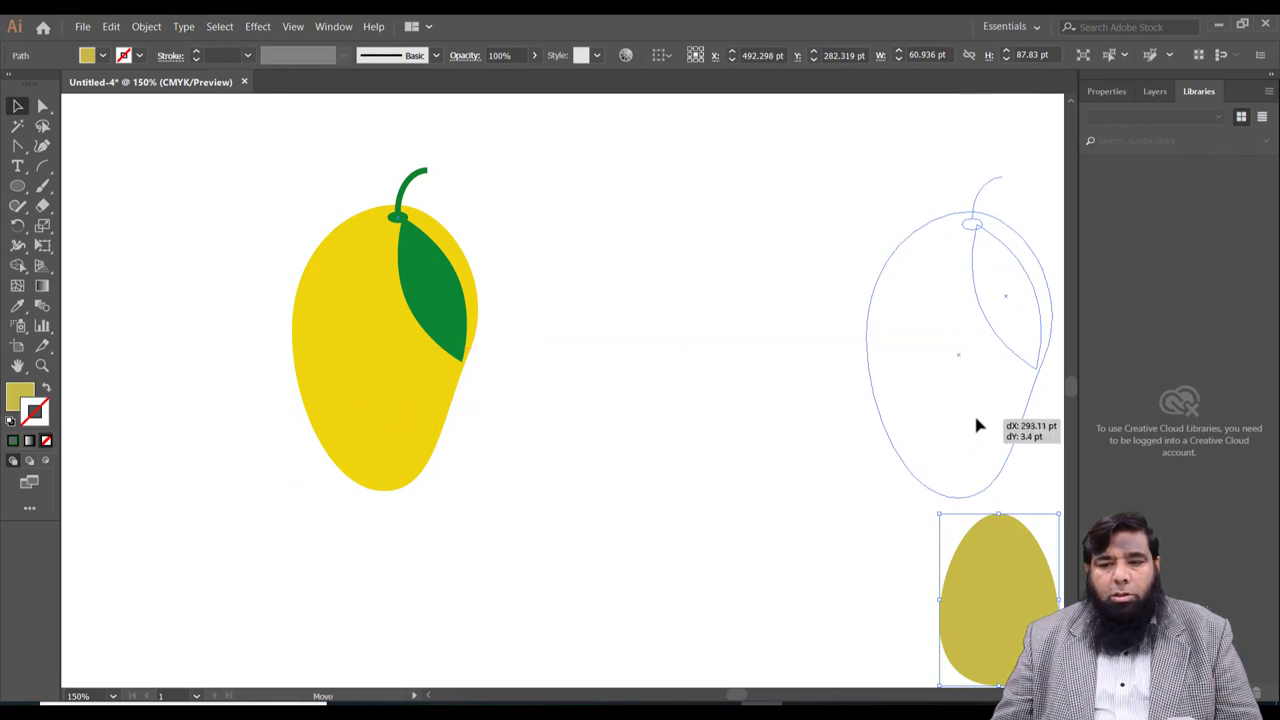
drag(993, 433, 976, 412)
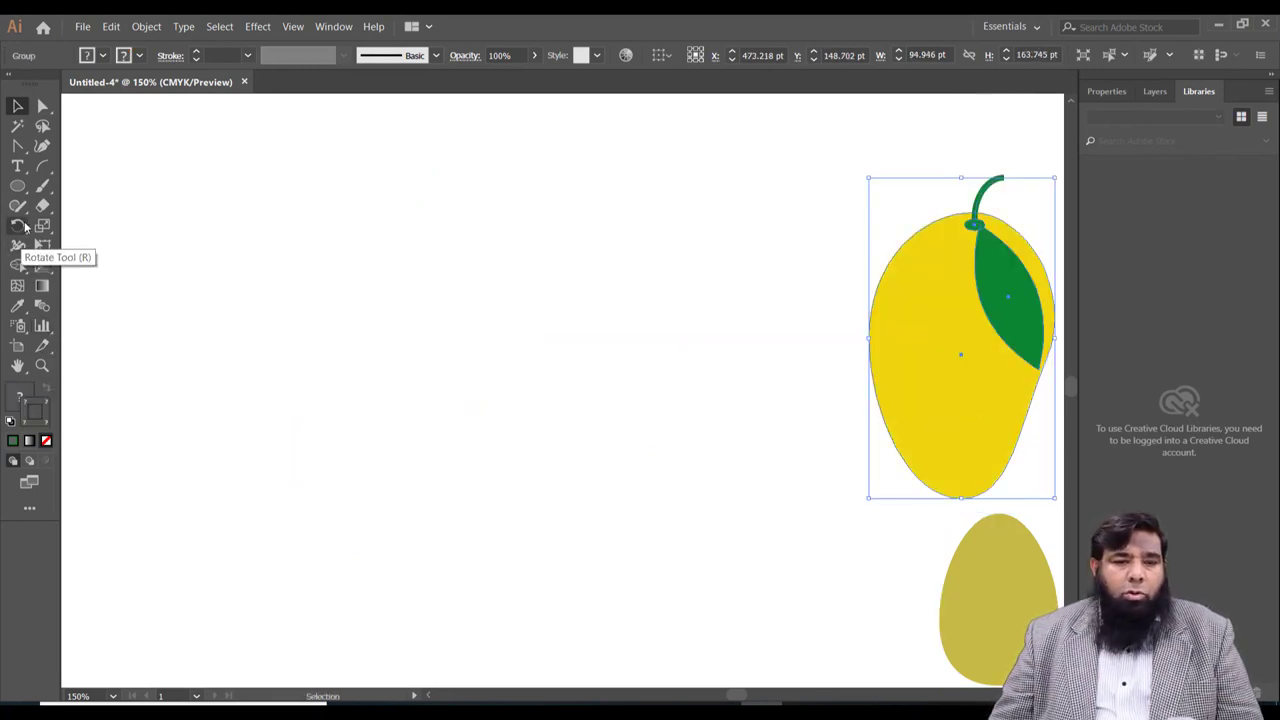
- Draw a tall thin ellipse on the left, filled deep green 1E8904
click(24, 190)
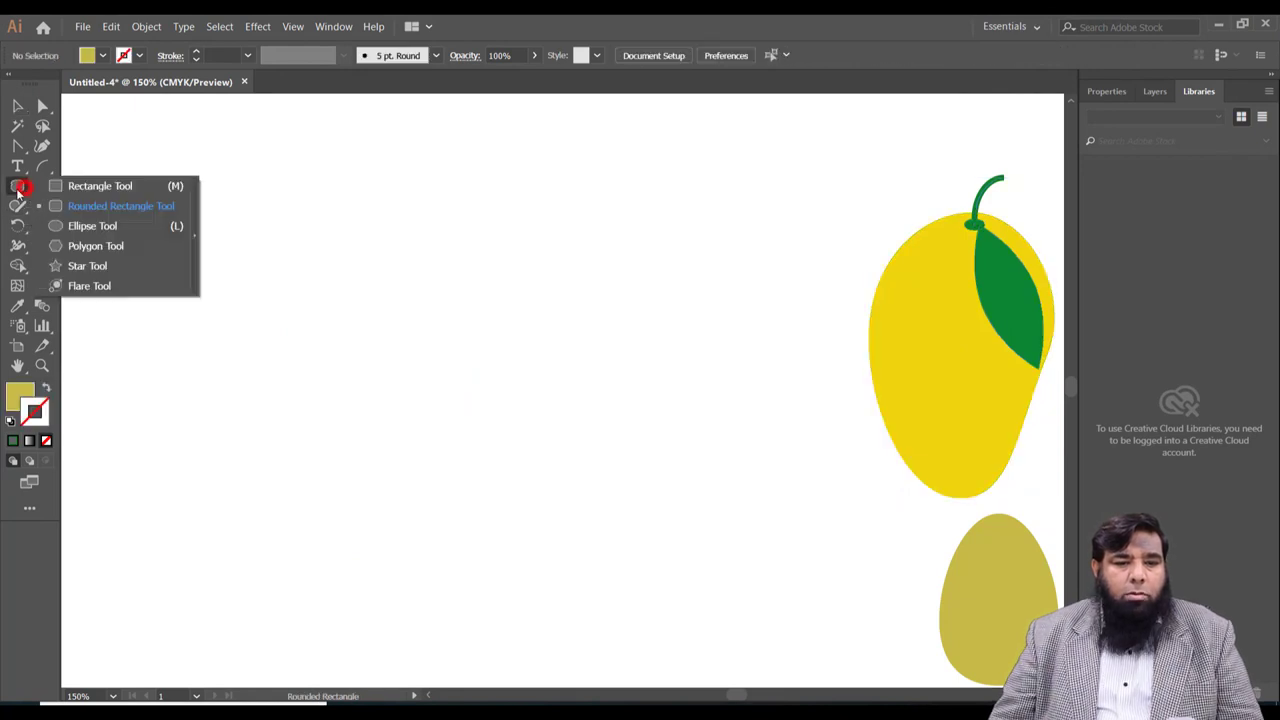
click(90, 225)
drag(192, 191, 229, 318)
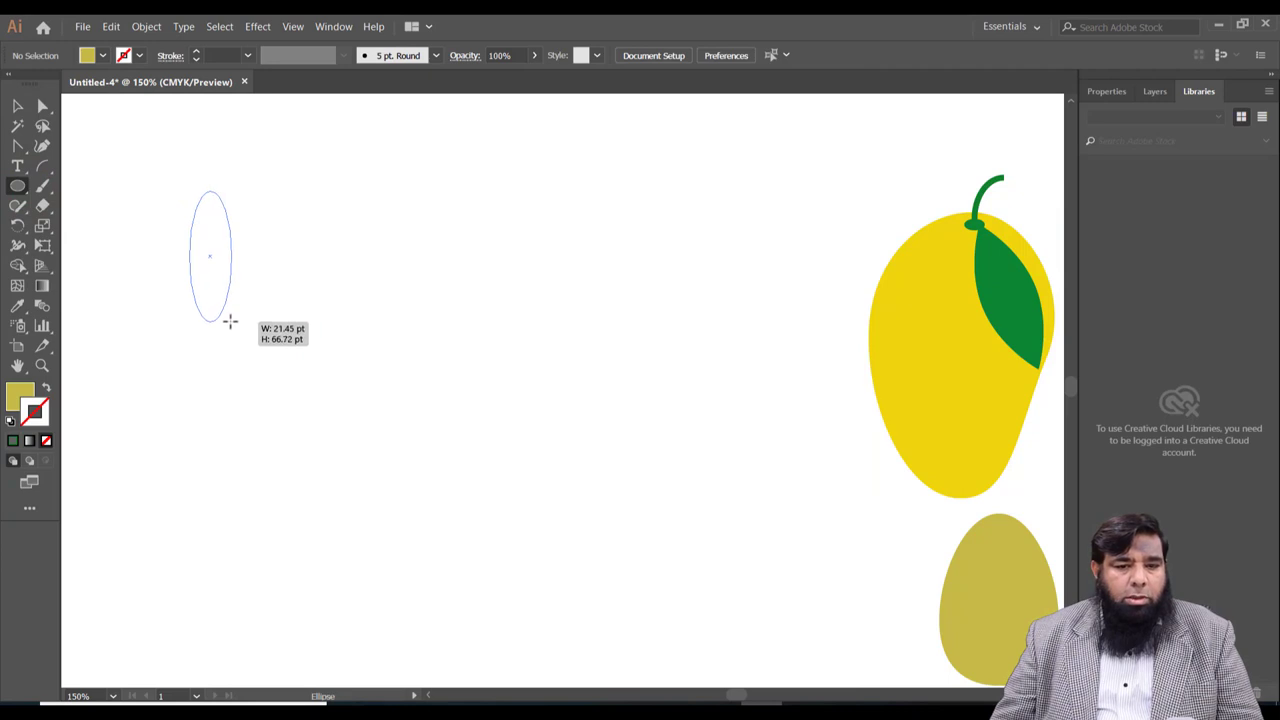
mouse_move(229, 318)
mouse_down()
mouse_move(219, 288)
mouse_move(179, 314)
mouse_up()
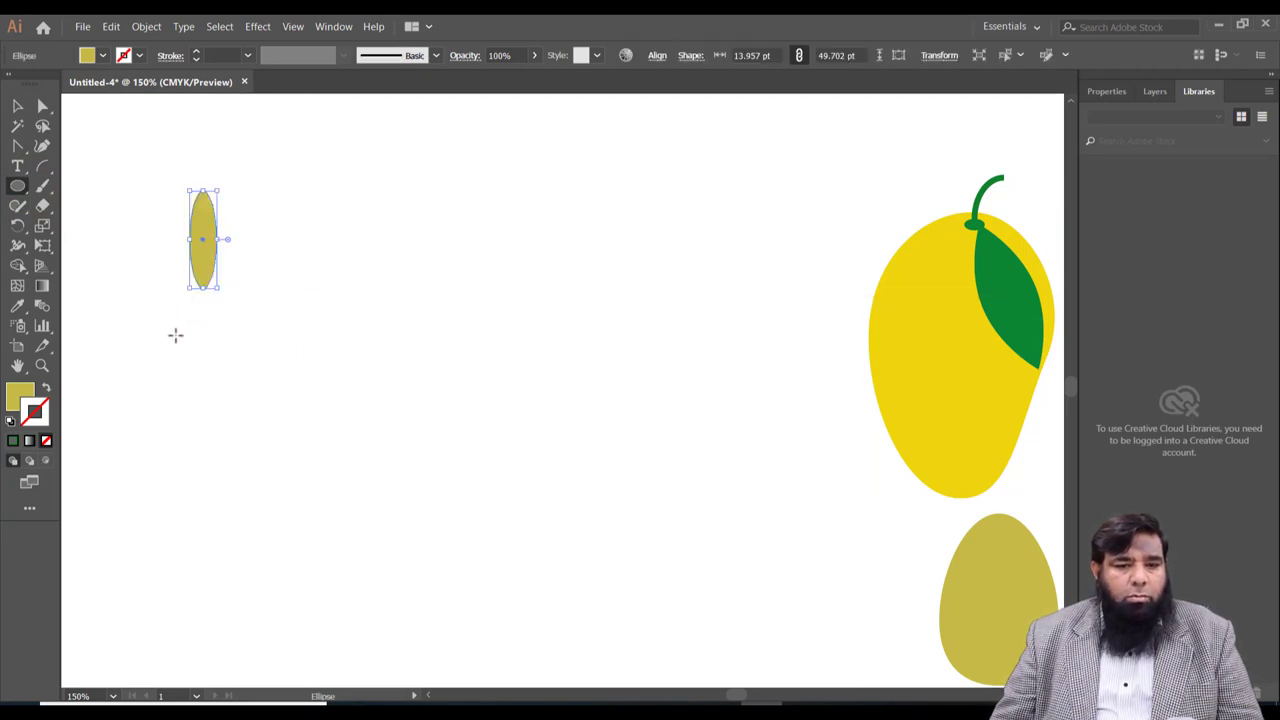
double_click(18, 395)
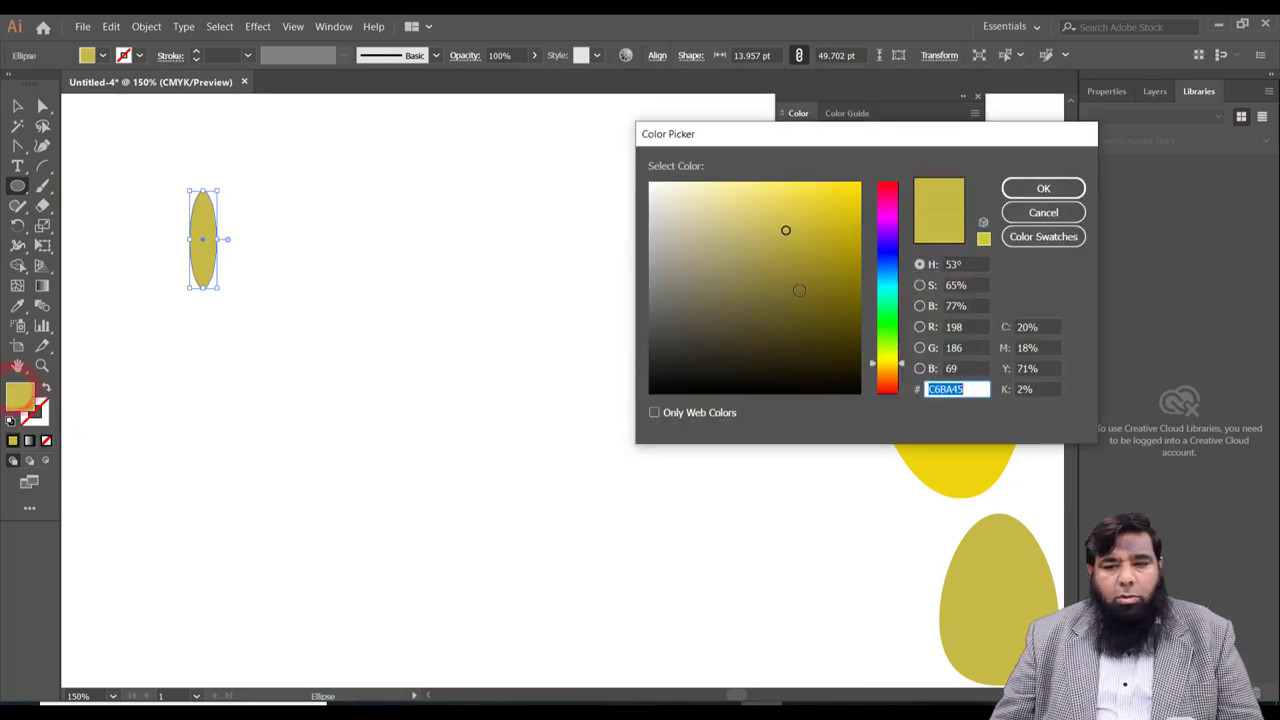
click(890, 331)
click(854, 279)
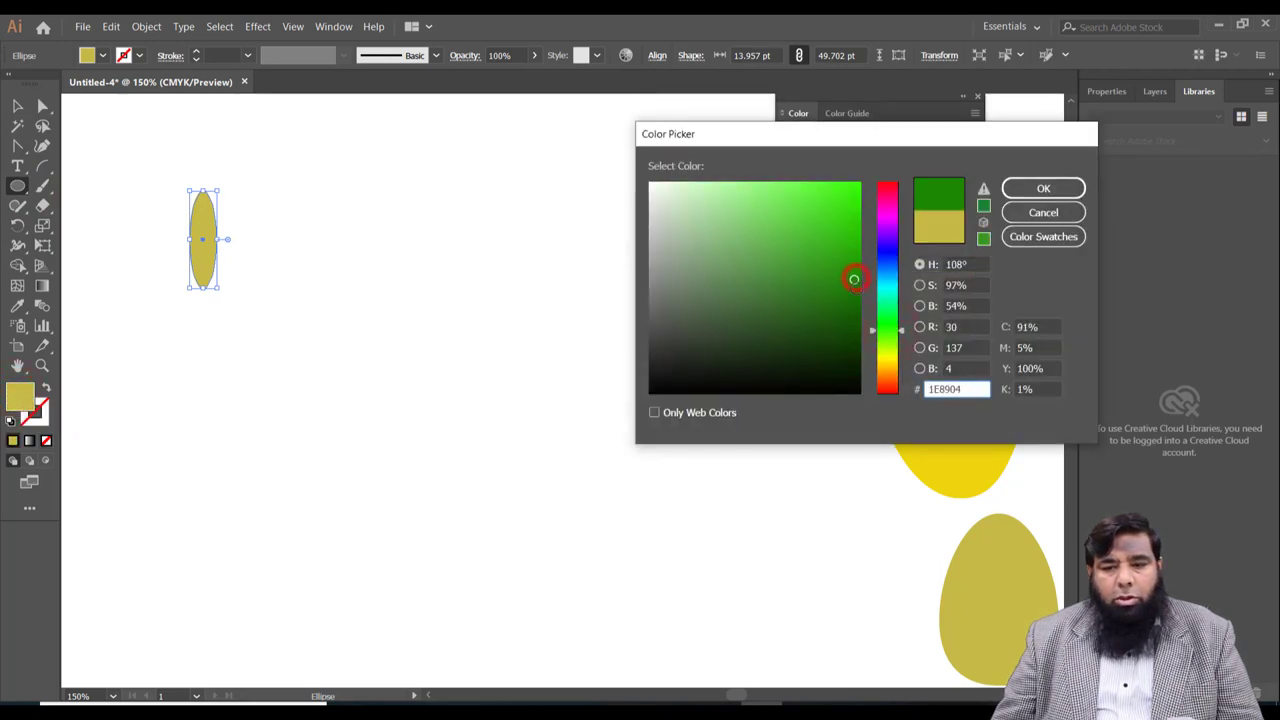
click(1043, 188)
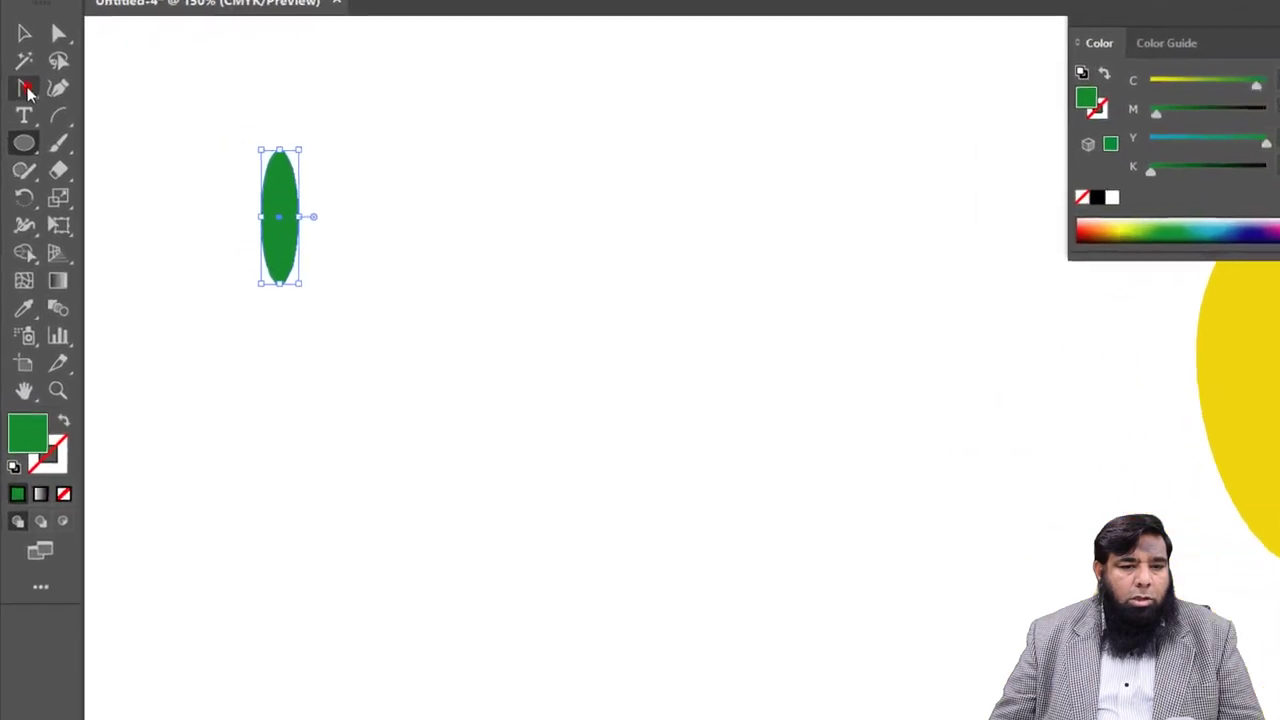
- Sharpen the ellipse's top anchor into a point and drag a copy up and right
click(26, 90)
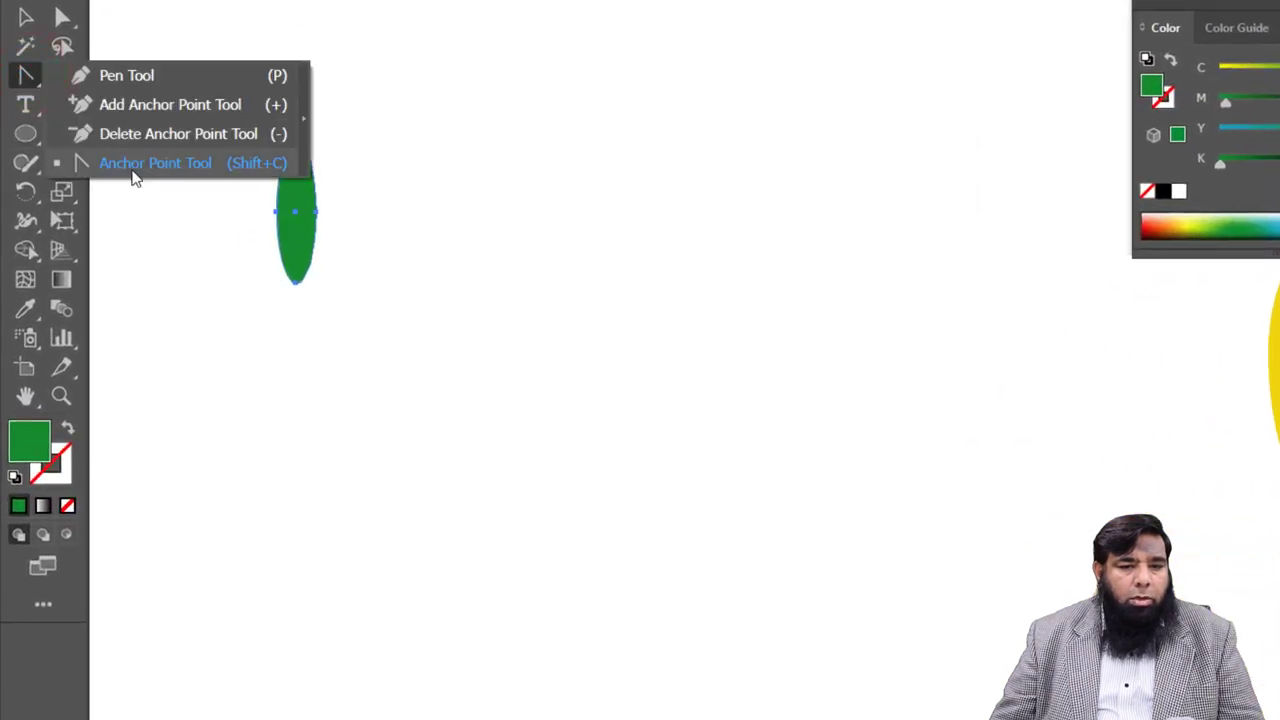
click(140, 165)
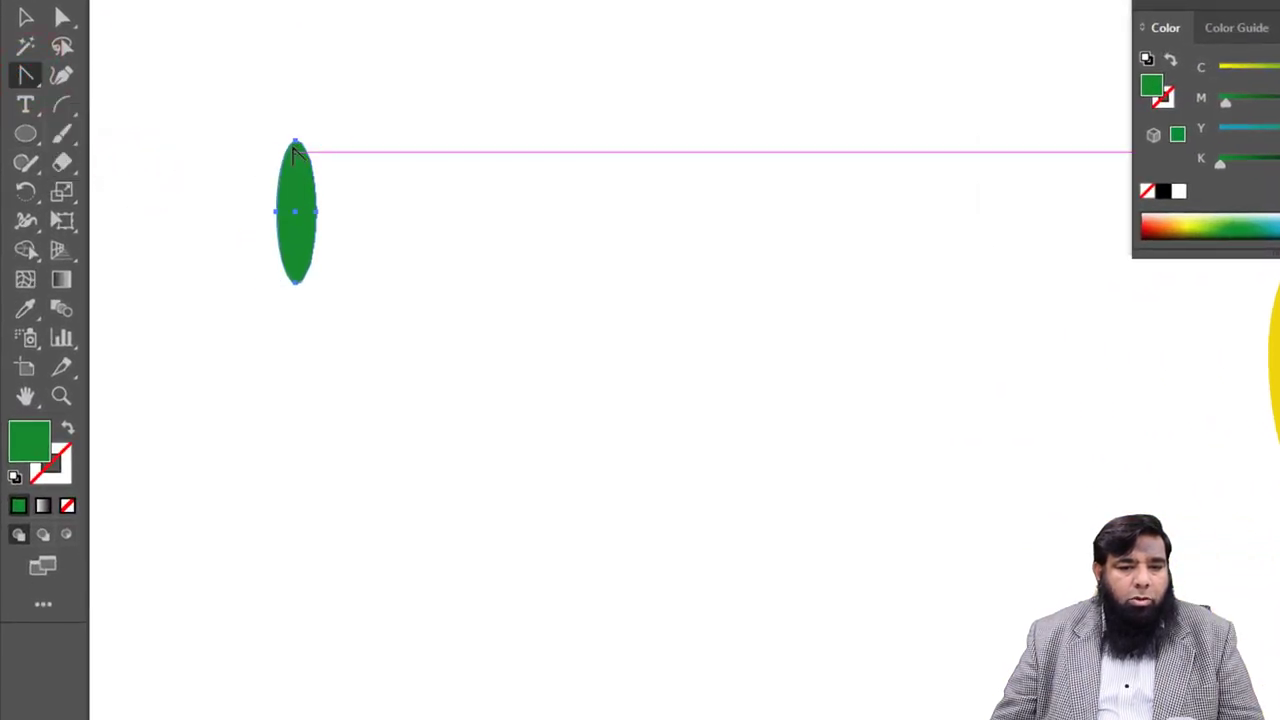
click(295, 143)
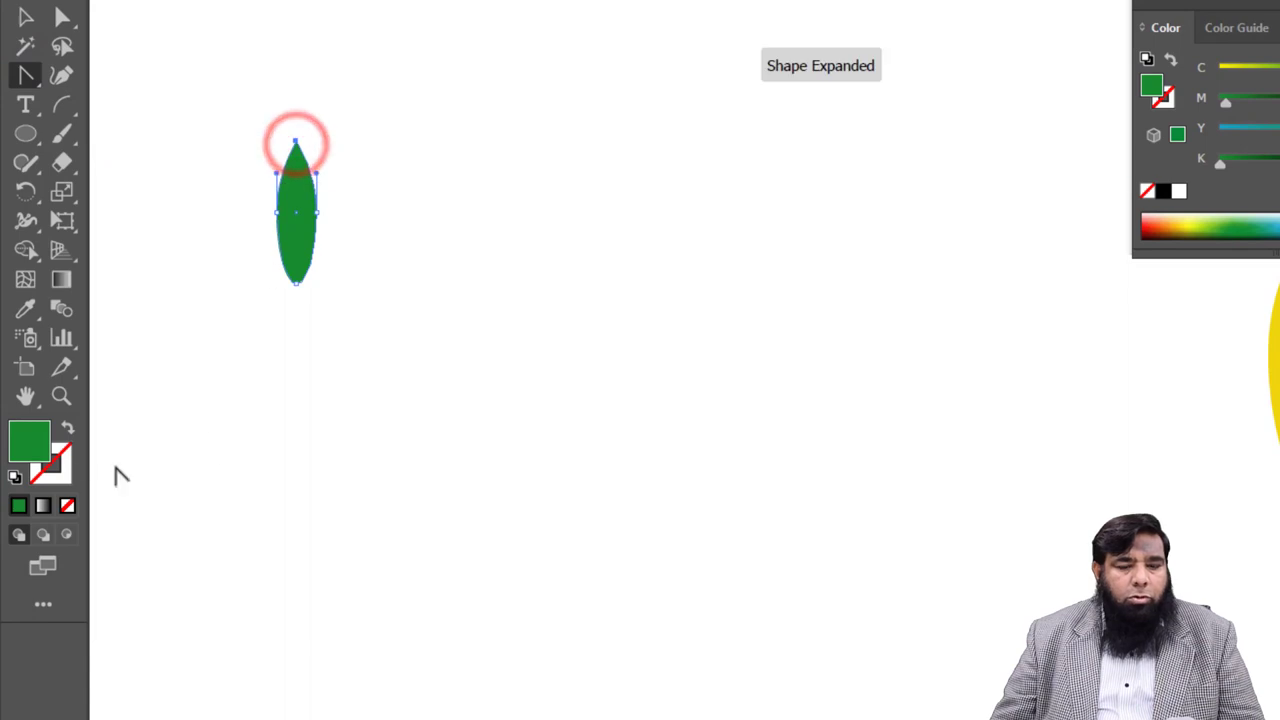
key(v)
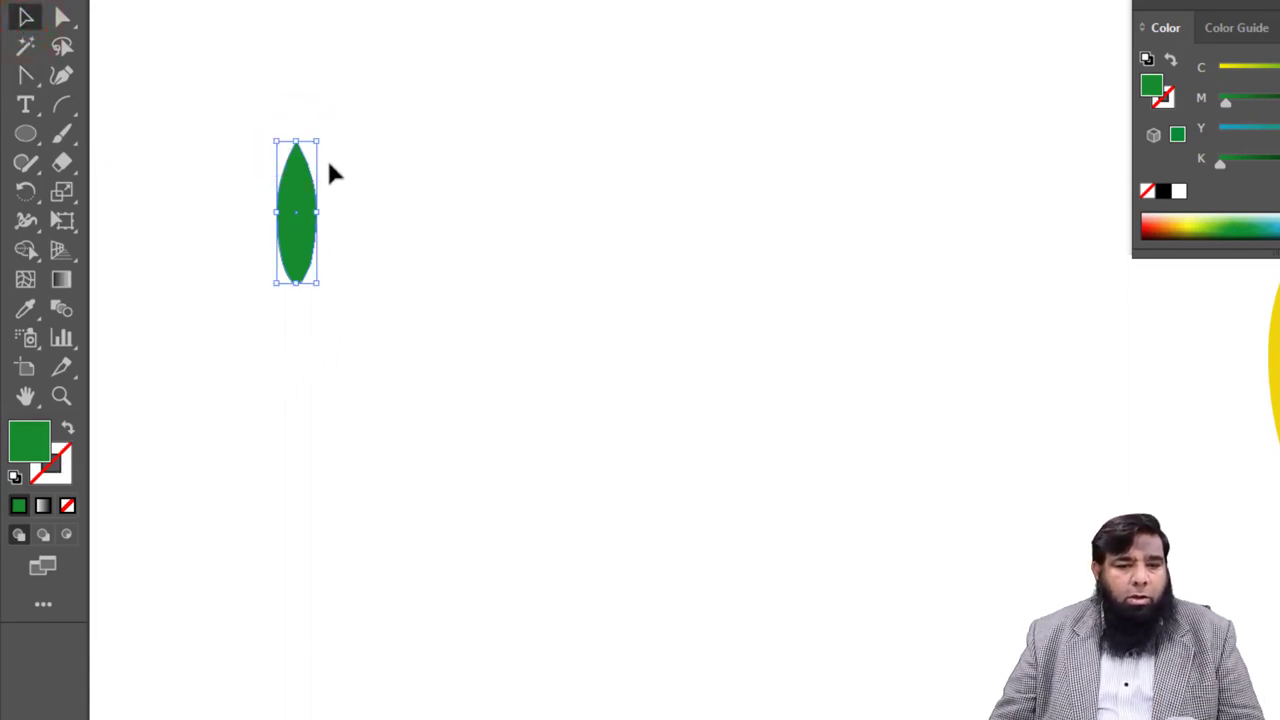
mouse_move(296, 252)
mouse_down()
mouse_move(408, 164)
mouse_move(408, 132)
mouse_up()
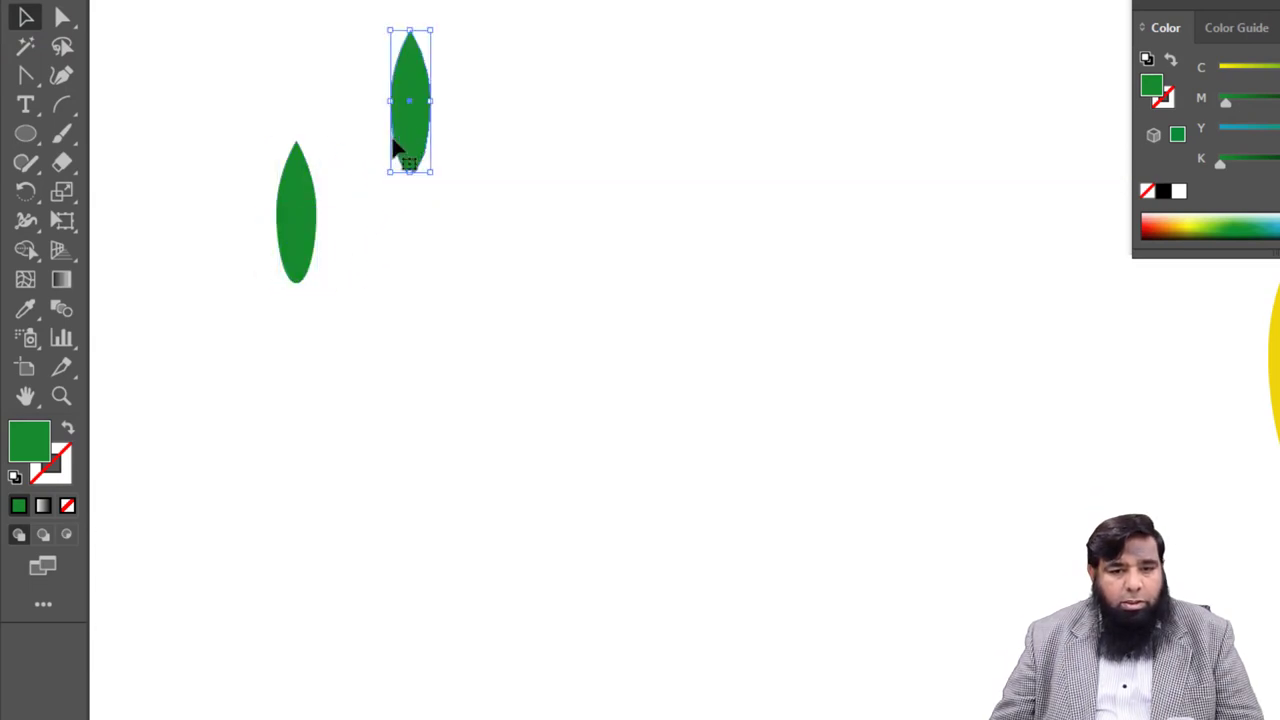
- Tilt the leaf slightly, copy it downward repeatedly into a five-leaf column, and select the column
click(302, 244)
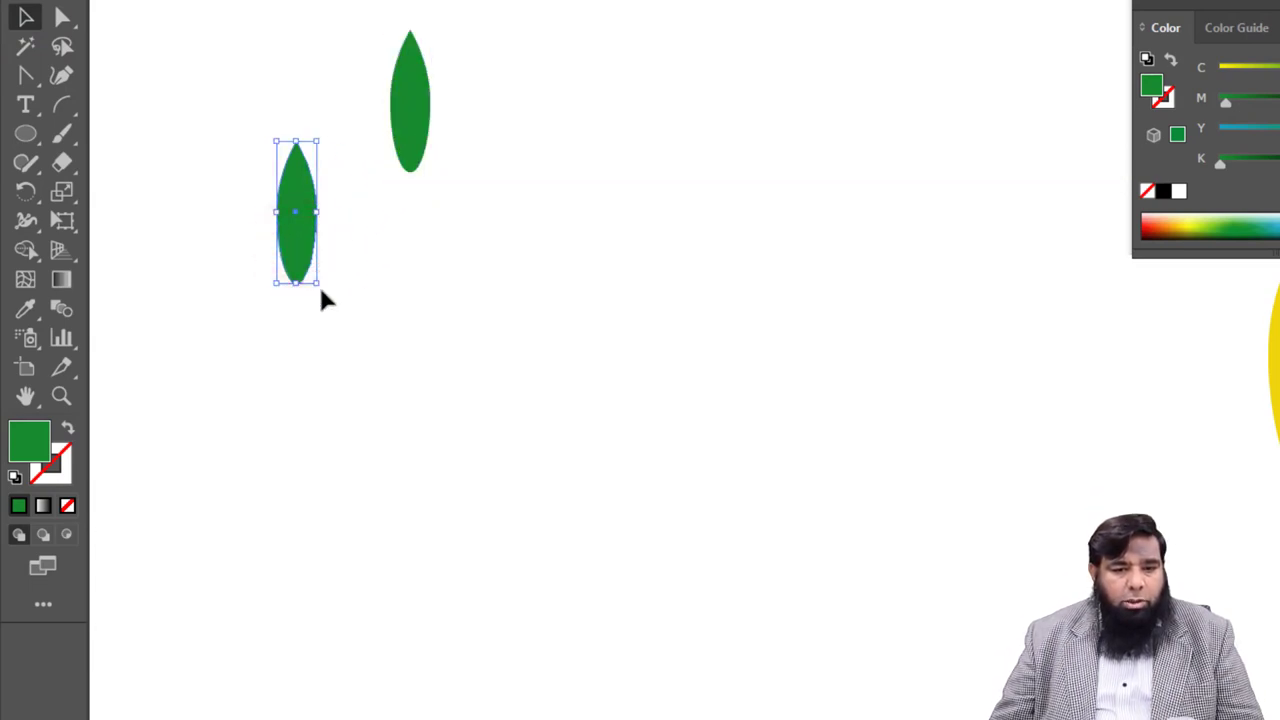
drag(320, 288, 290, 306)
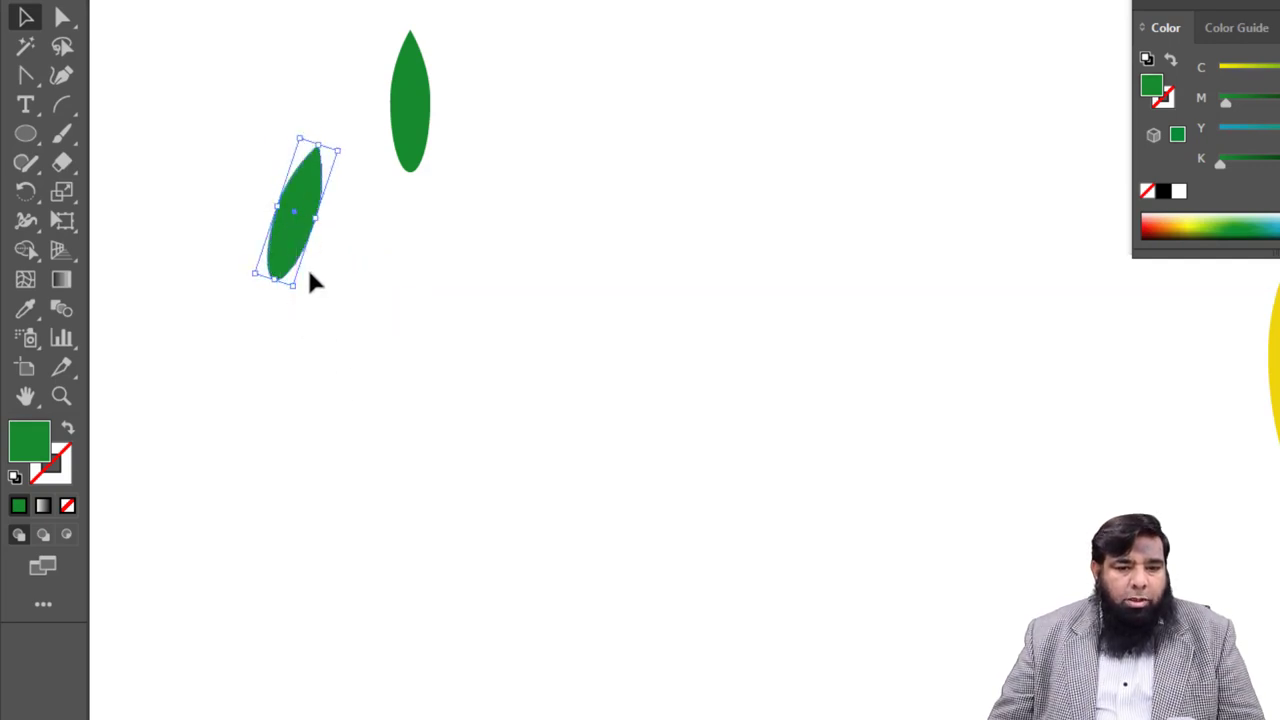
drag(298, 252, 305, 343)
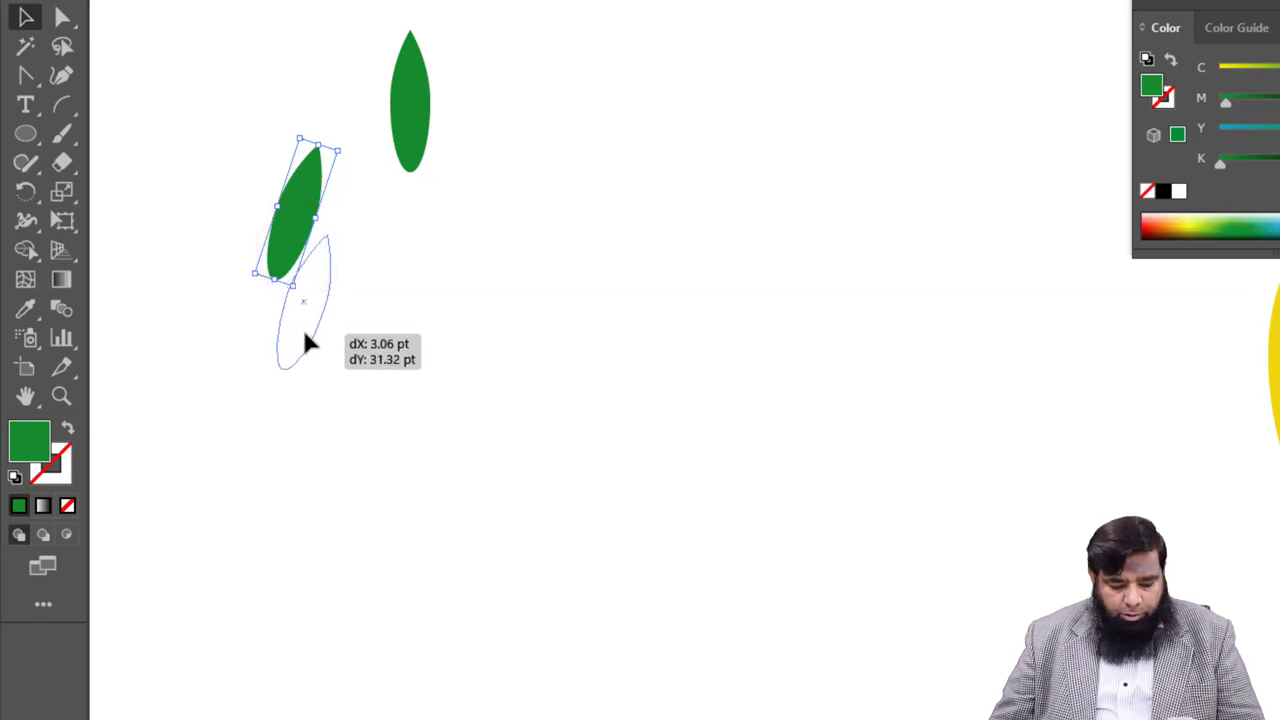
drag(307, 343, 304, 352)
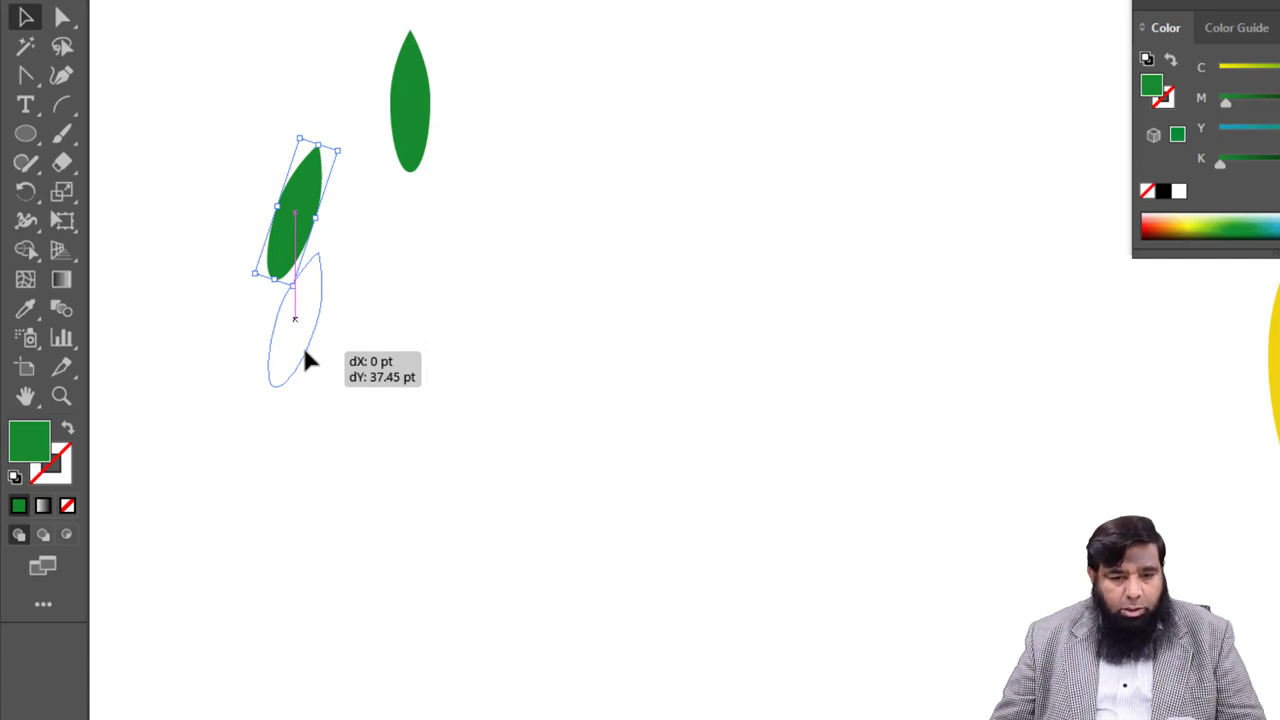
drag(307, 358, 300, 357)
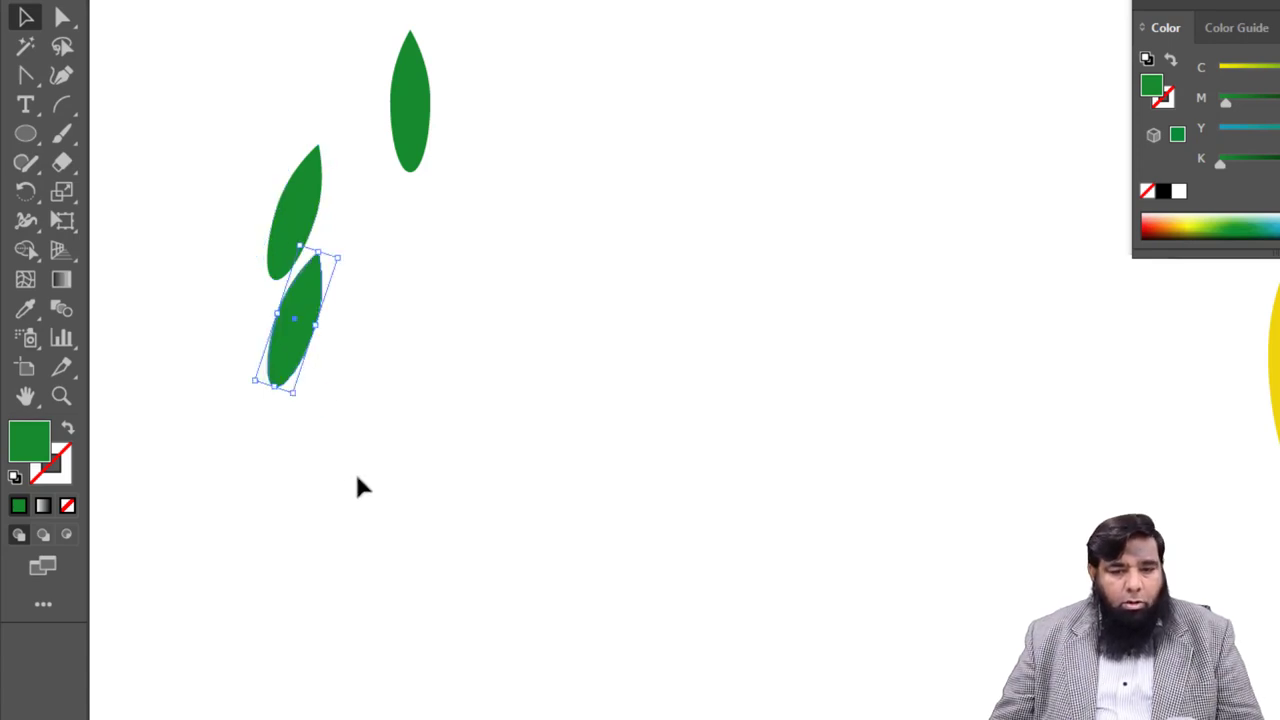
key(ctrl+d)
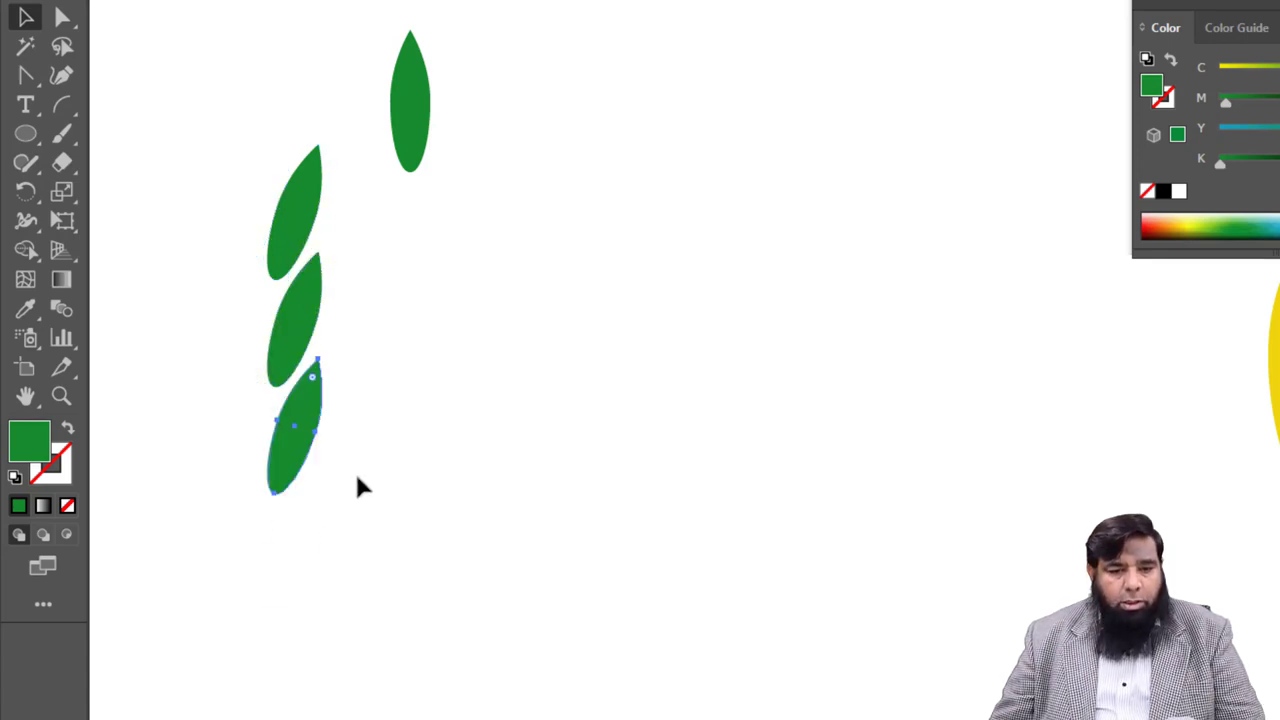
key(ctrl+d)
key(ctrl+d)
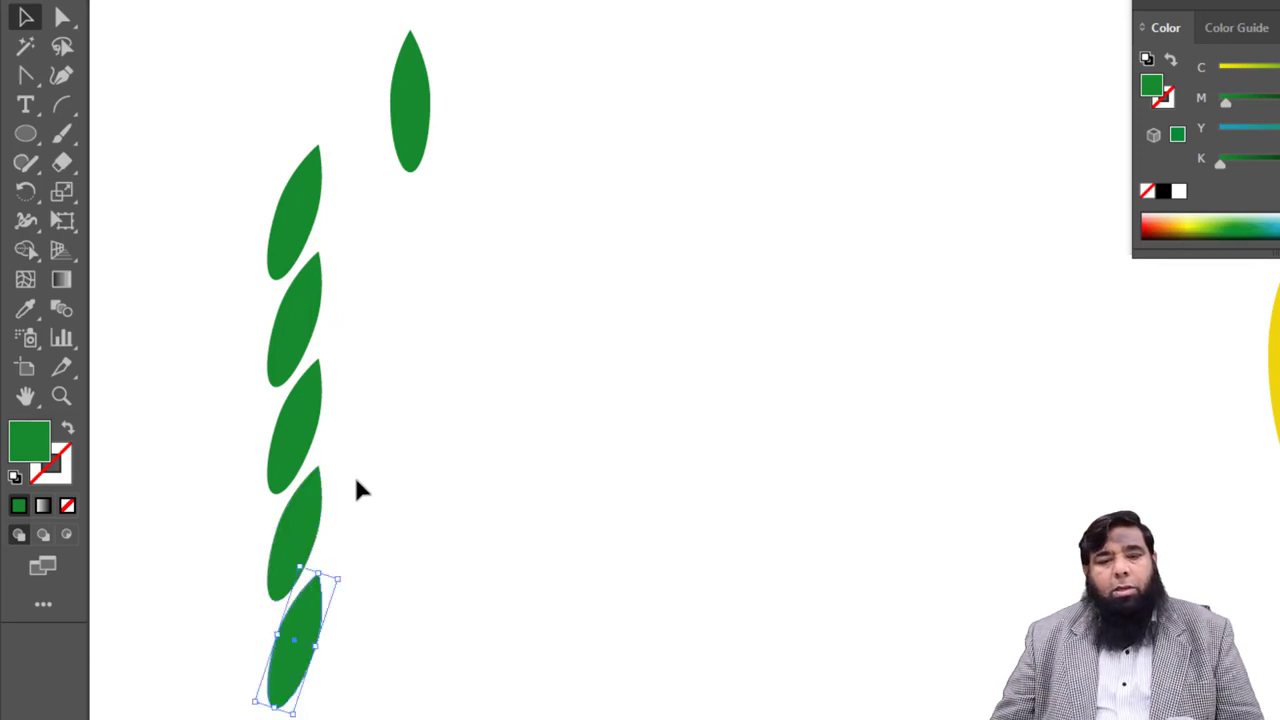
drag(347, 158, 278, 667)
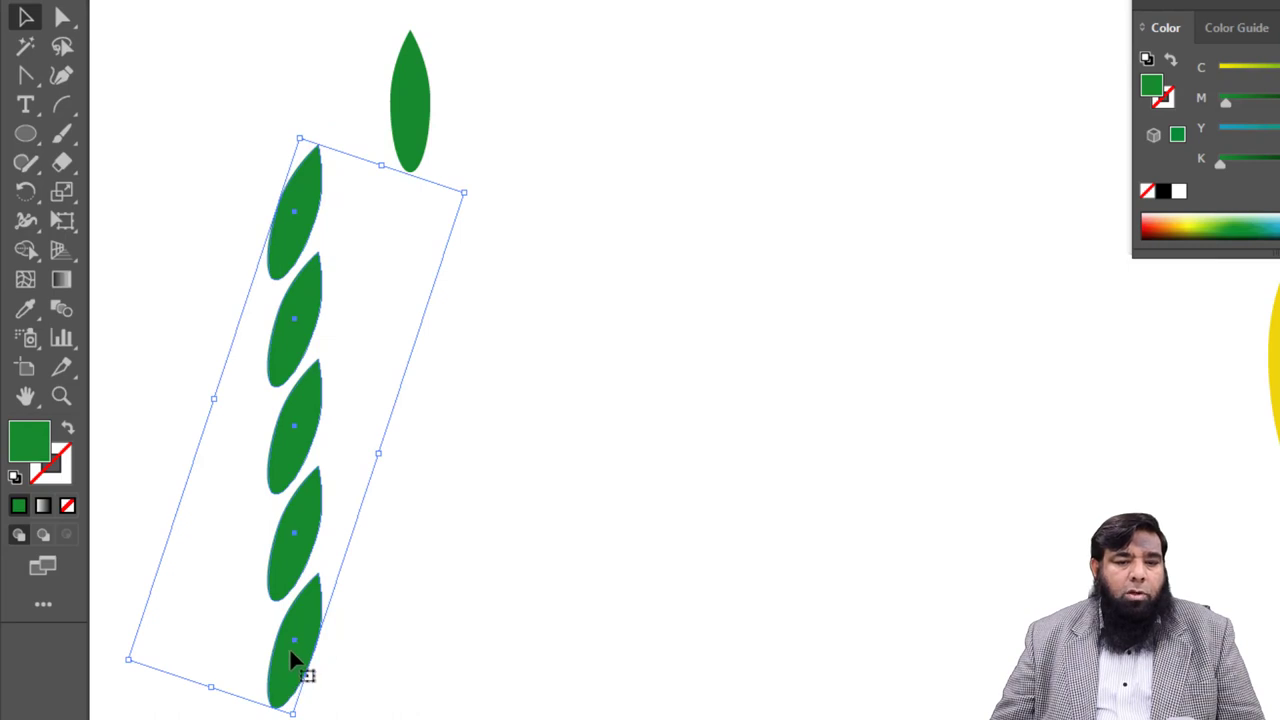
- Reflect the leaf column across the vertical axis as an overlapping copy
right_click(307, 394)
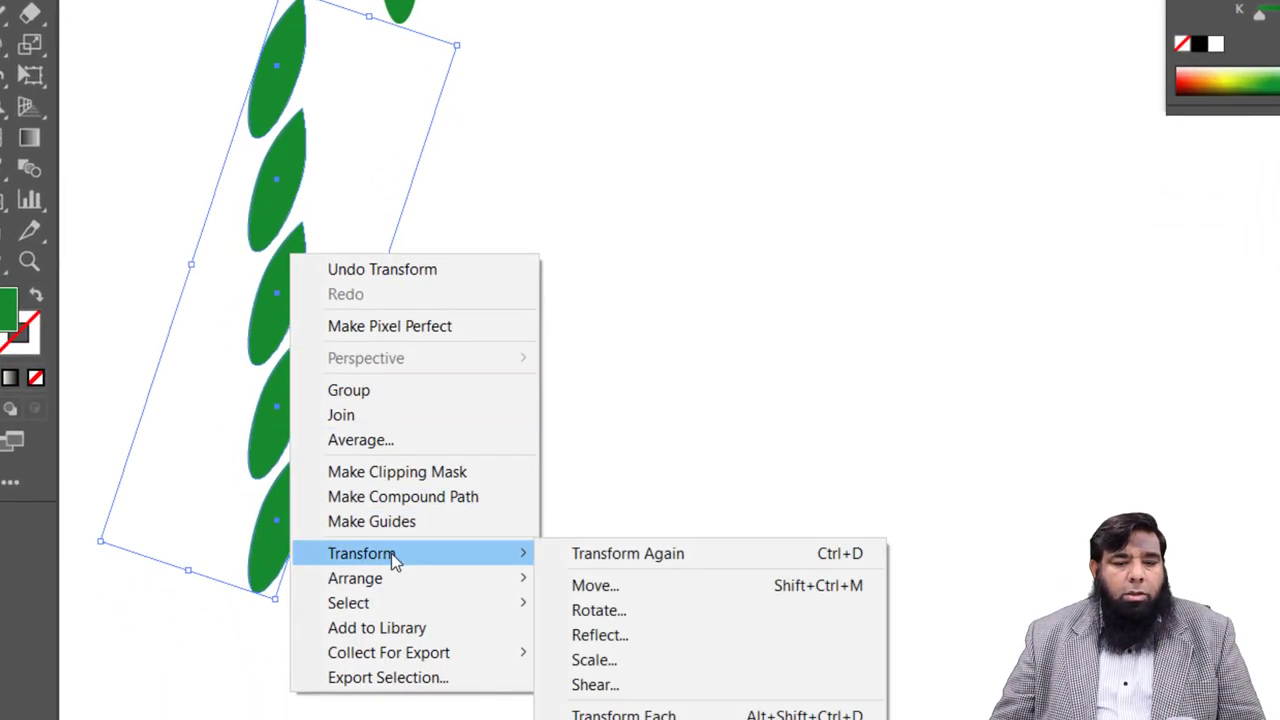
mouse_move(328, 544)
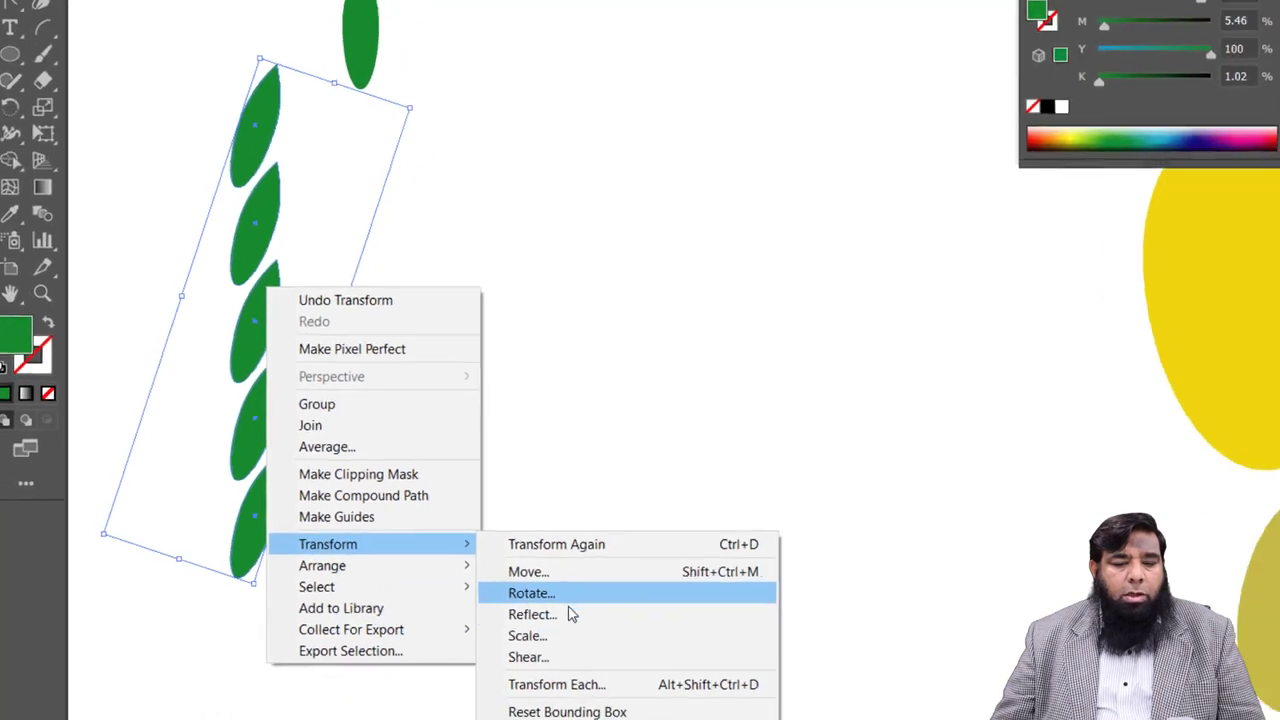
click(600, 634)
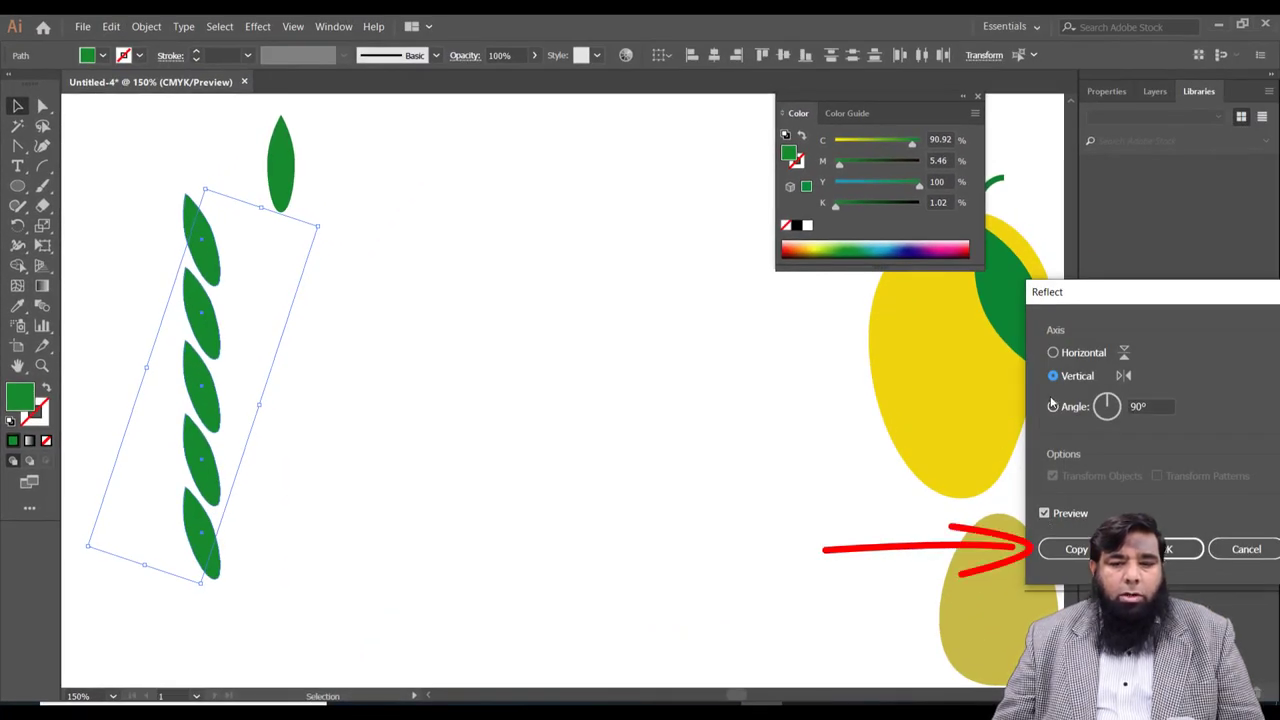
click(1076, 550)
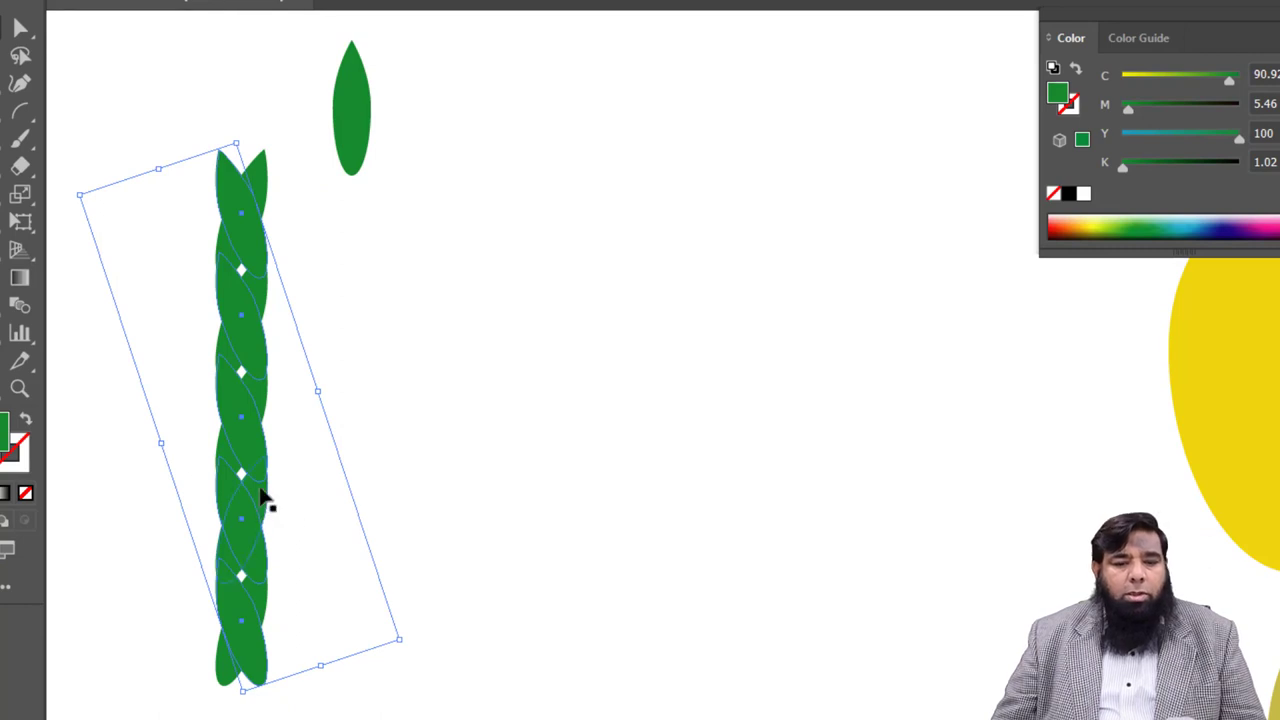
- Shift and nudge the mirrored leaves into an aligned wheat-ear pattern
drag(252, 462, 214, 449)
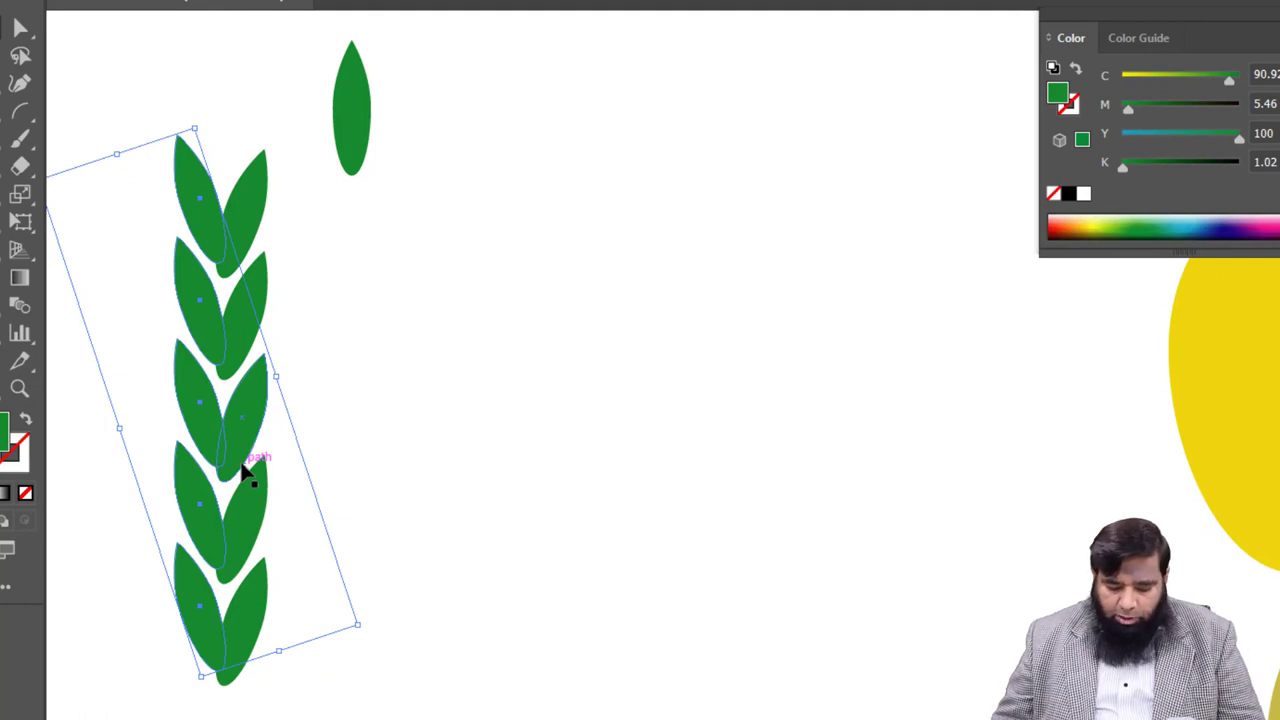
key(Down)
key(Down)
key(Down)
key(Down)
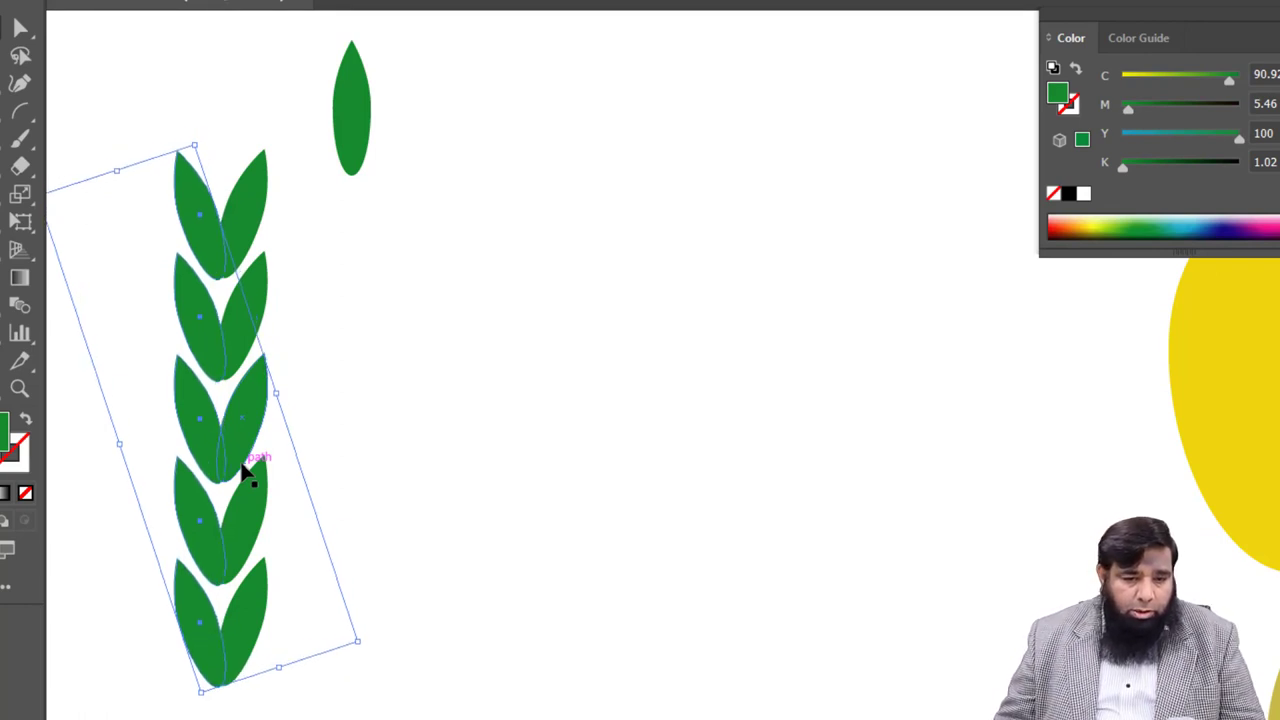
key(Up)
key(Down)
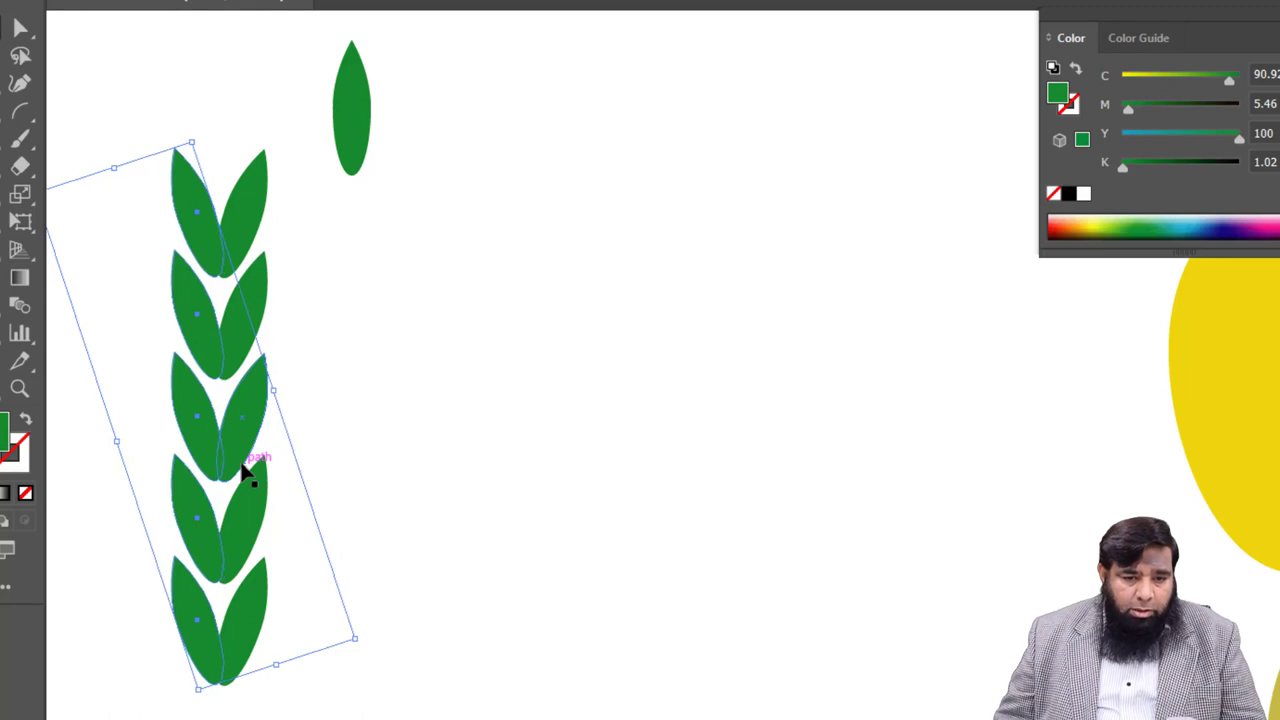
key(Up)
key(Down)
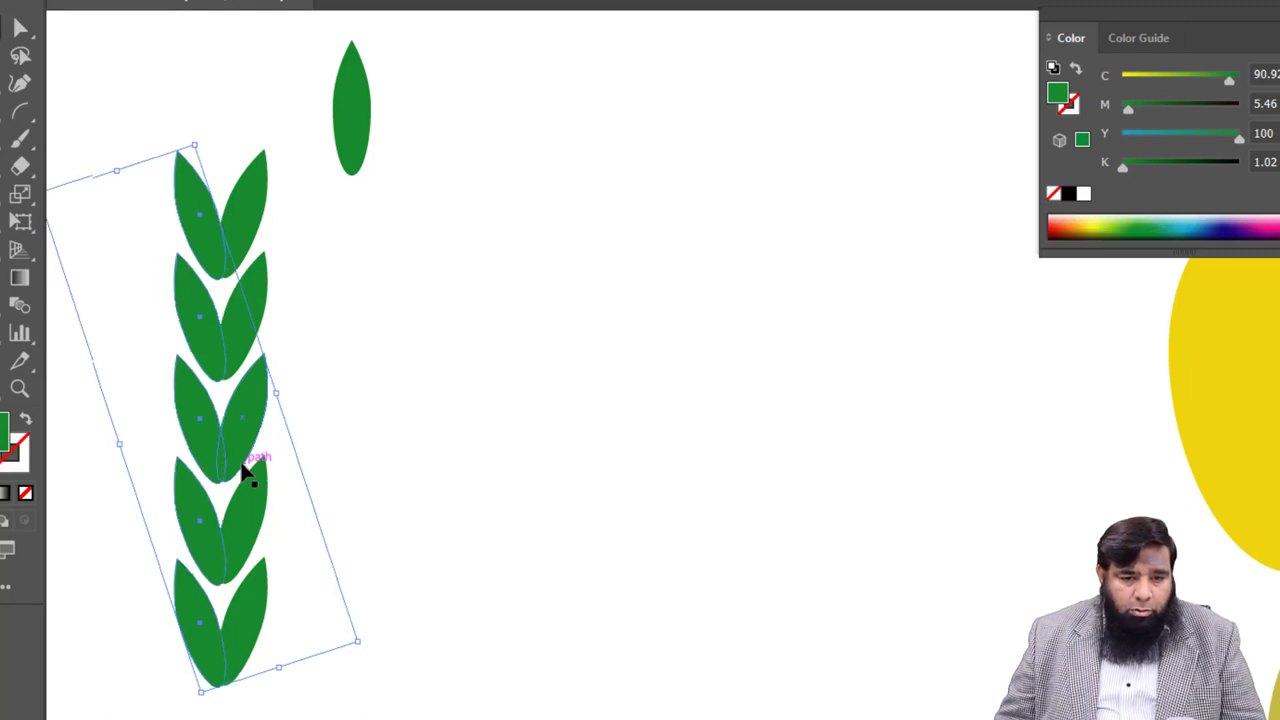
key(Up)
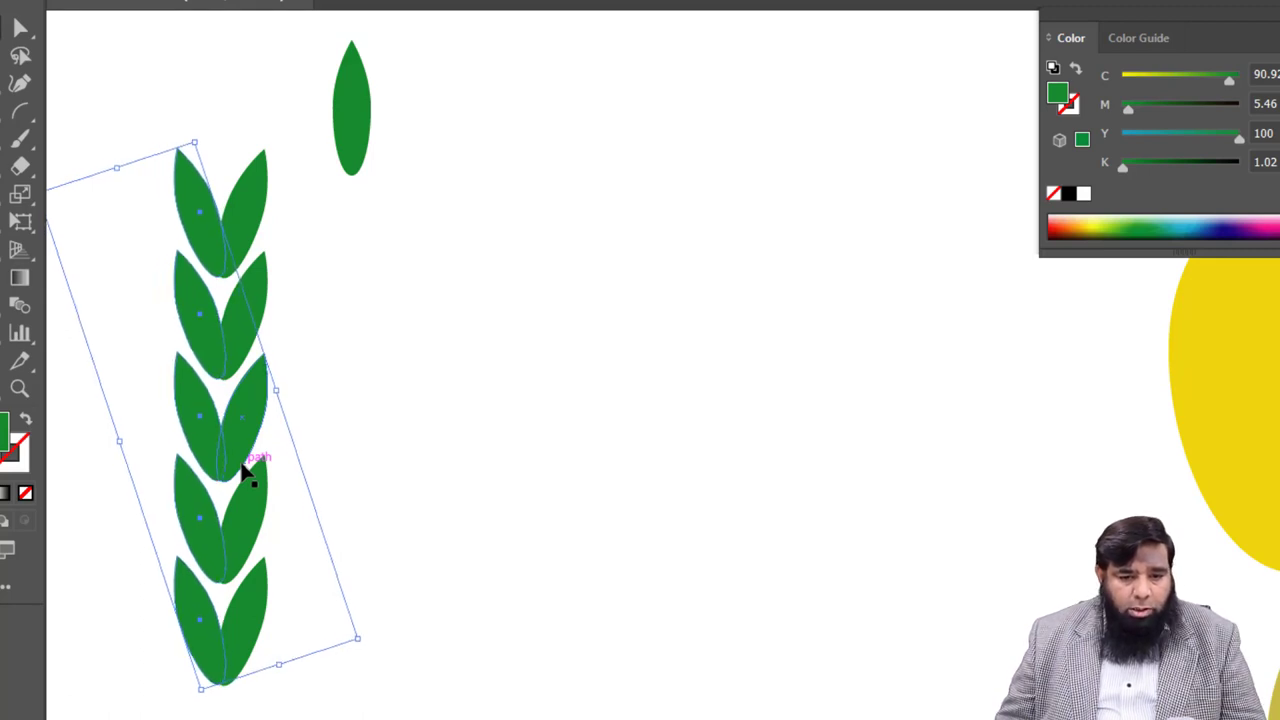
key(Right)
- Place the lone upright leaf on top of the stalk and select the whole stalk
click(409, 275)
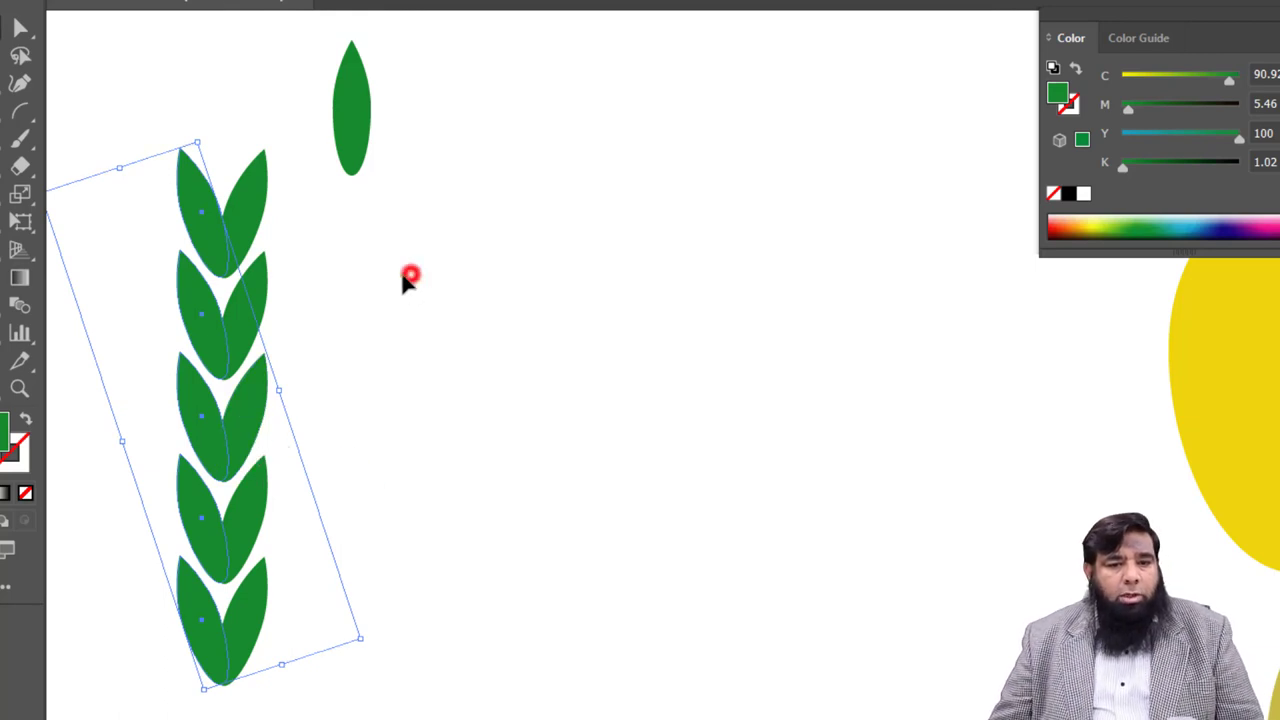
drag(362, 108, 221, 128)
click(334, 317)
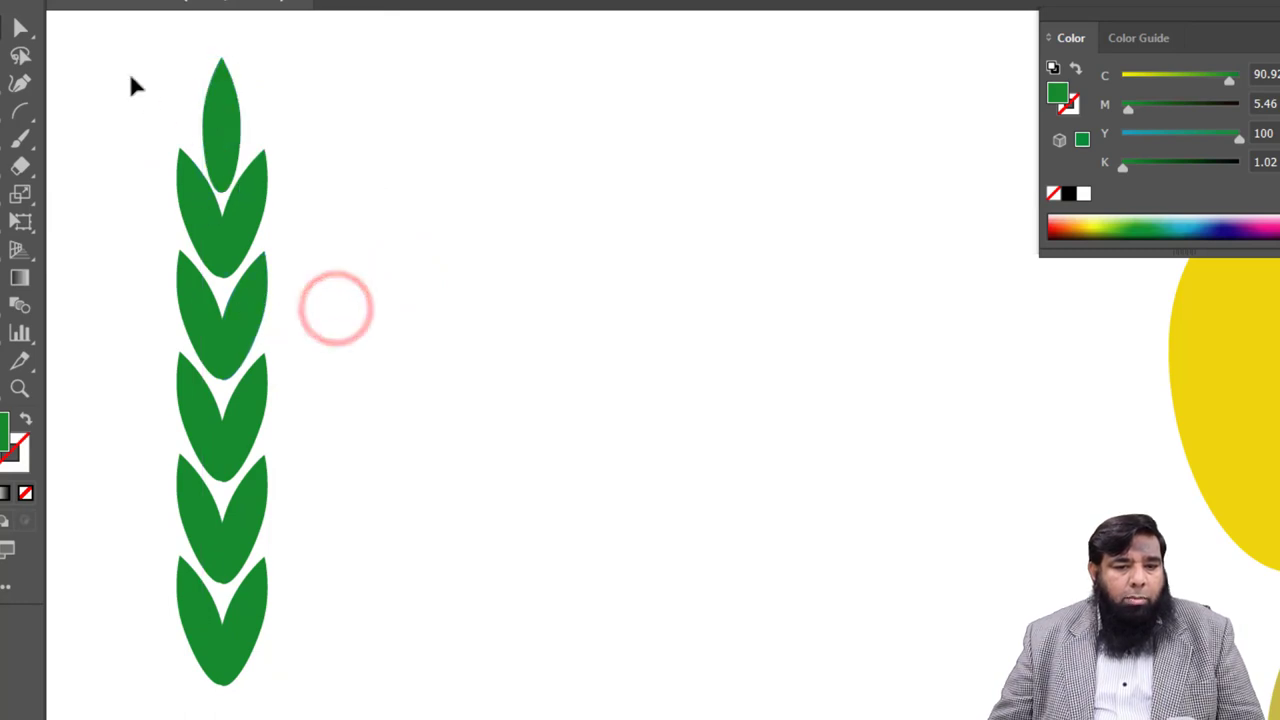
mouse_move(130, 70)
mouse_down()
mouse_move(290, 505)
mouse_move(295, 657)
mouse_up()
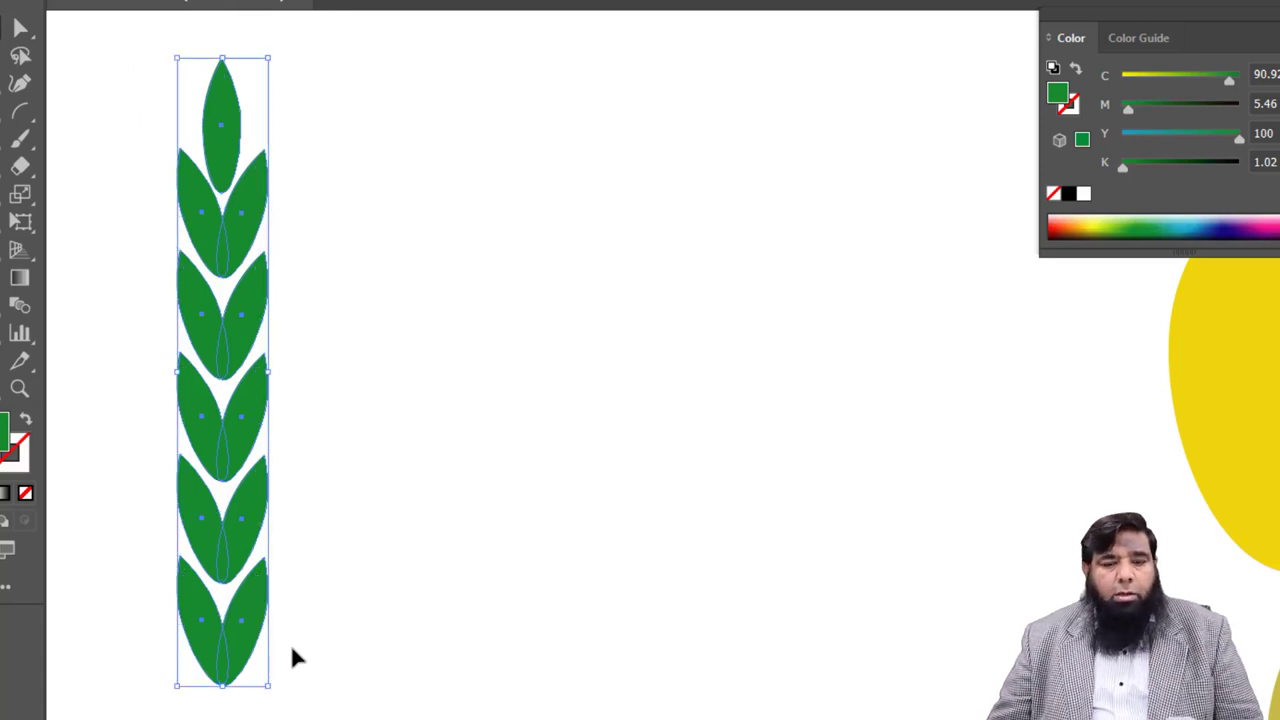
- Copy the wheat stalk to the right and repeat to form an evenly spaced row
drag(250, 422, 364, 421)
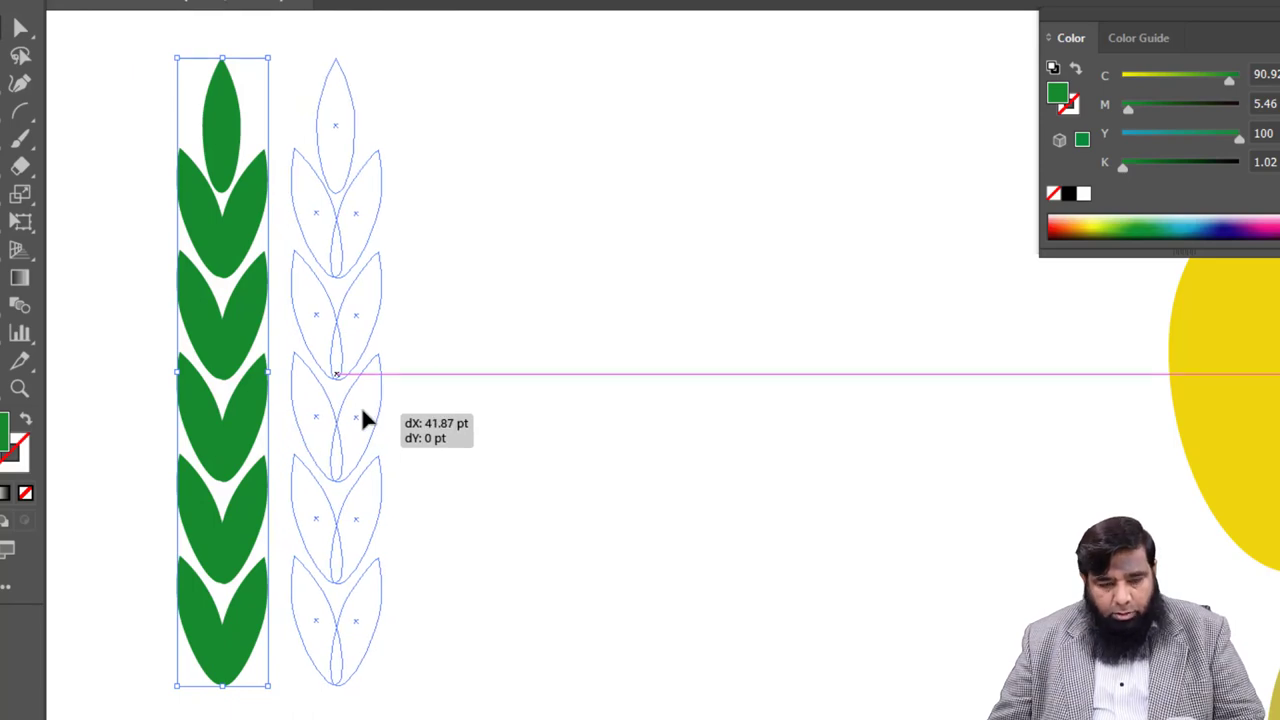
drag(363, 421, 364, 421)
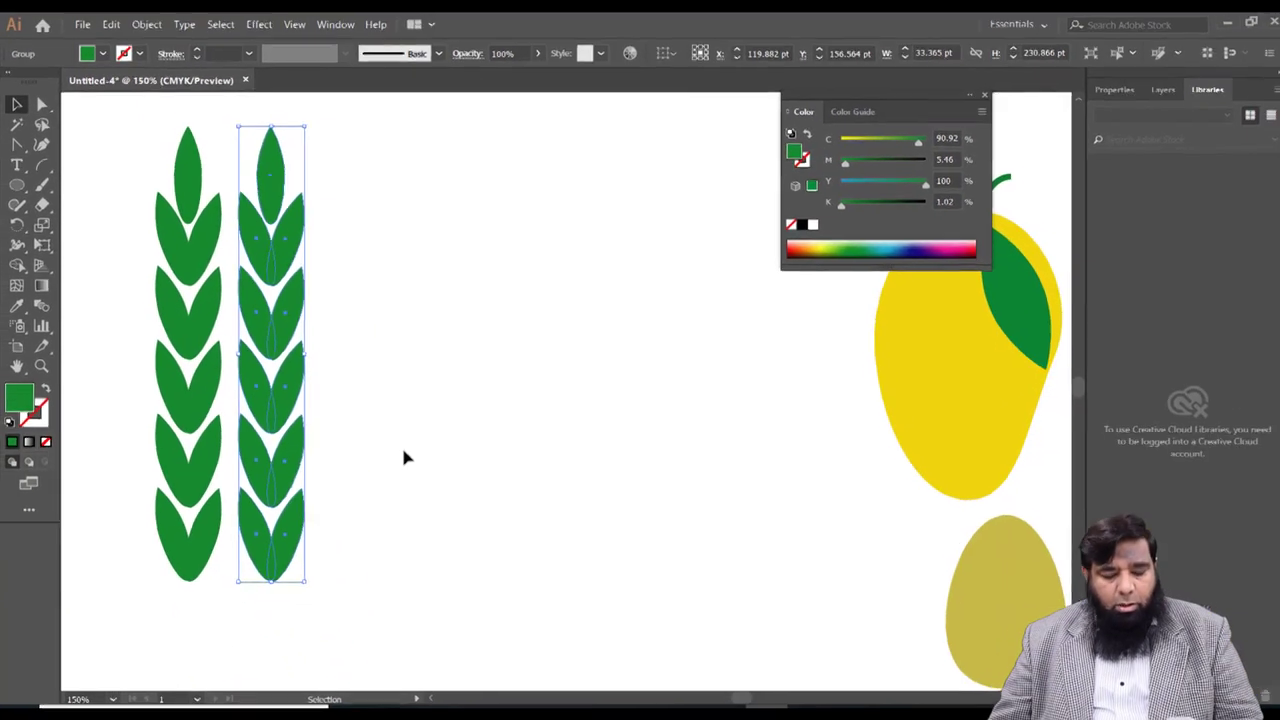
key(ctrl+d)
key(ctrl+d)
key(ctrl+d)
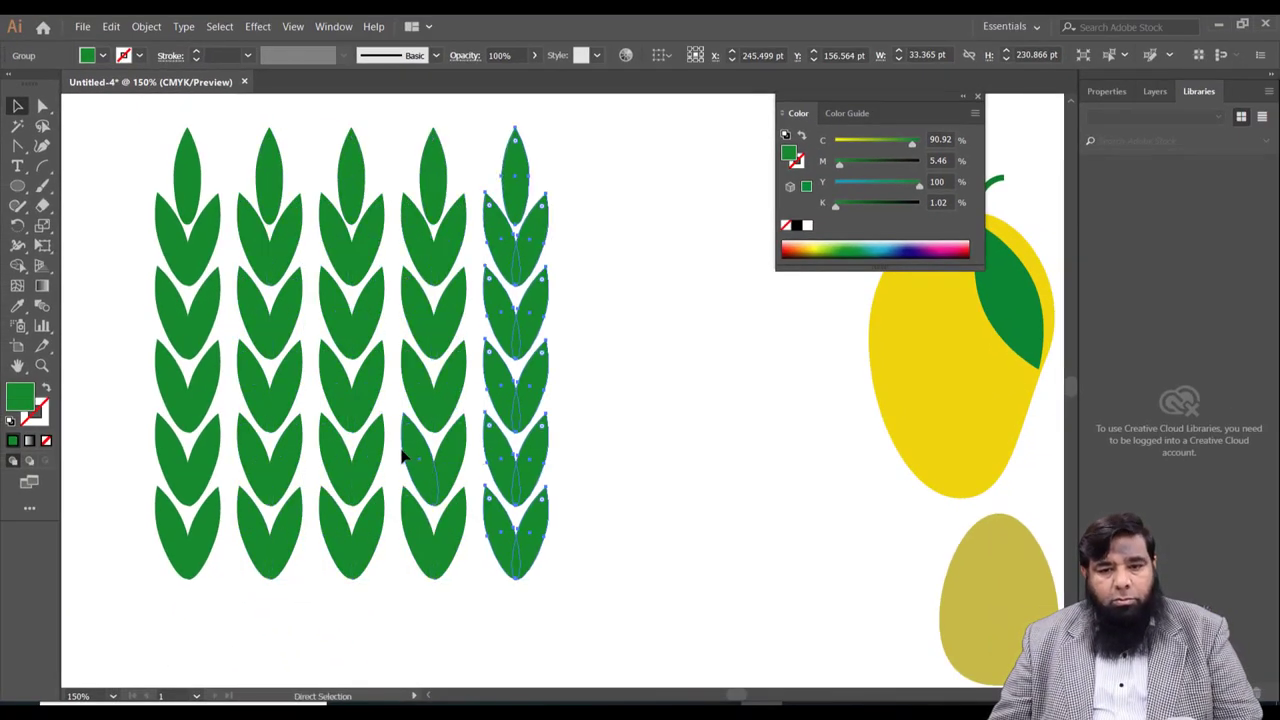
key(ctrl+d)
key(ctrl+d)
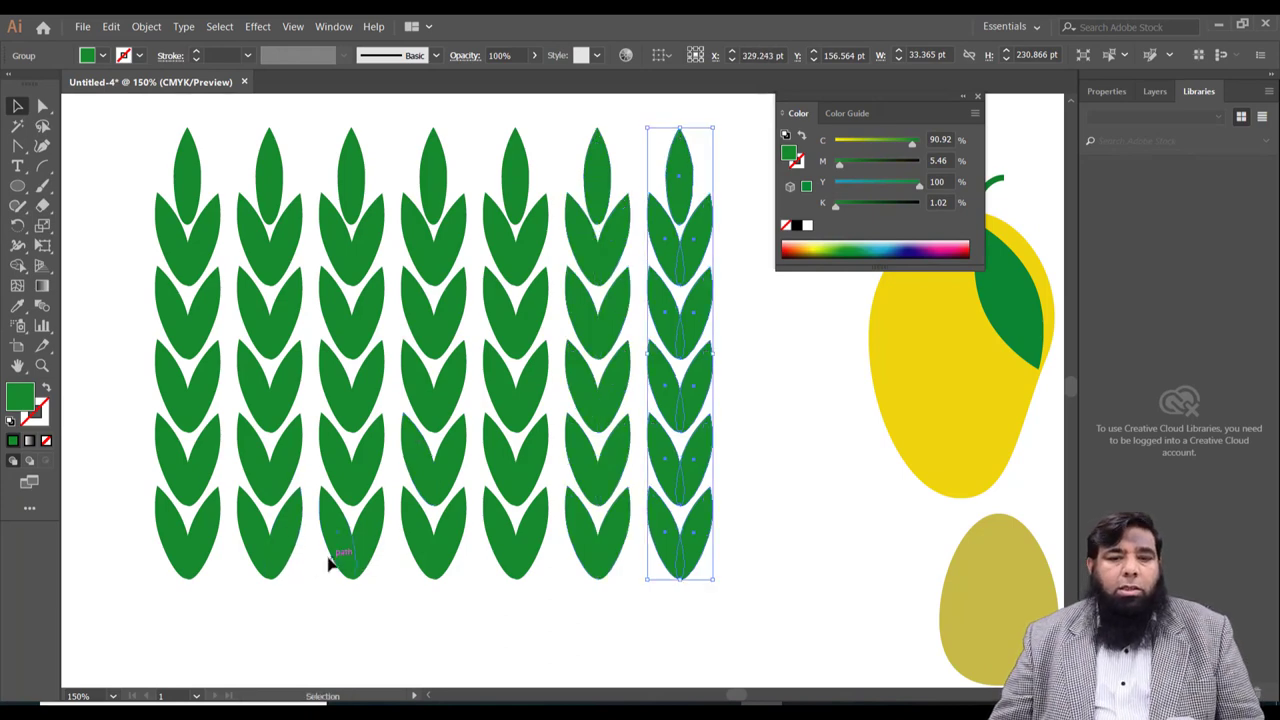
- Recolour six stalks light yellow-green, blue, golden yellow, pink, cyan and orange-red
click(821, 250)
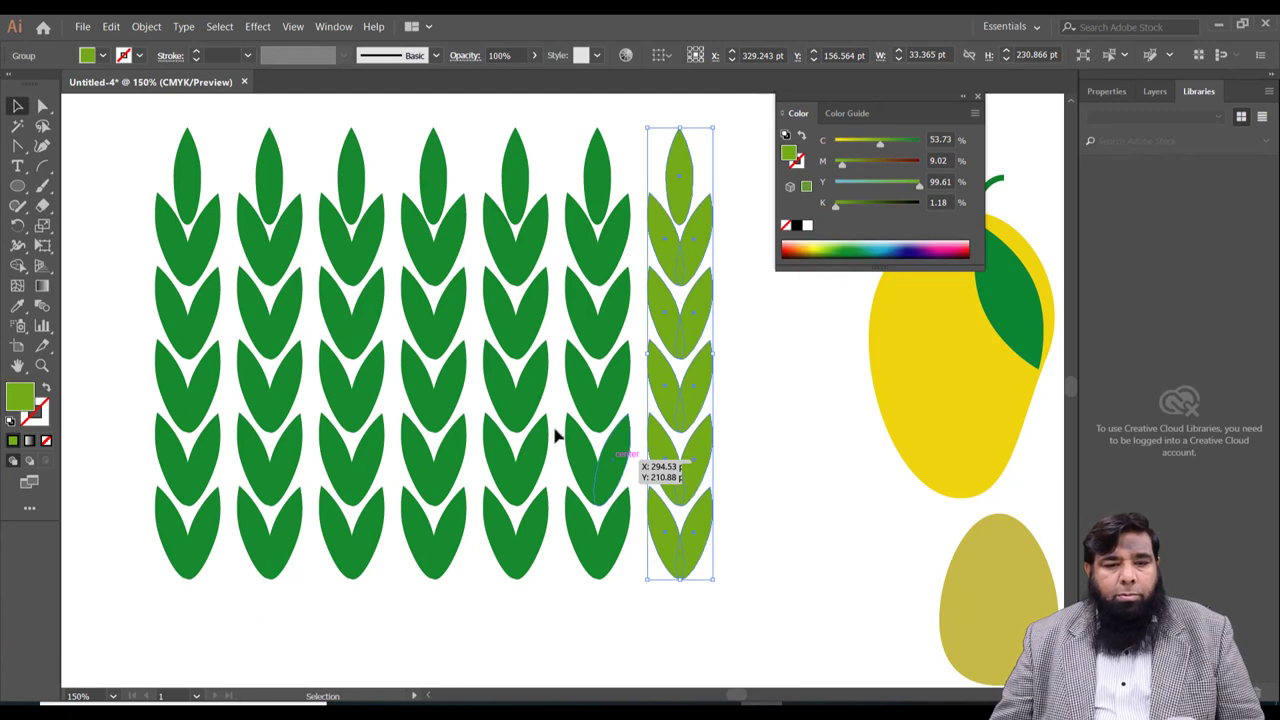
click(615, 468)
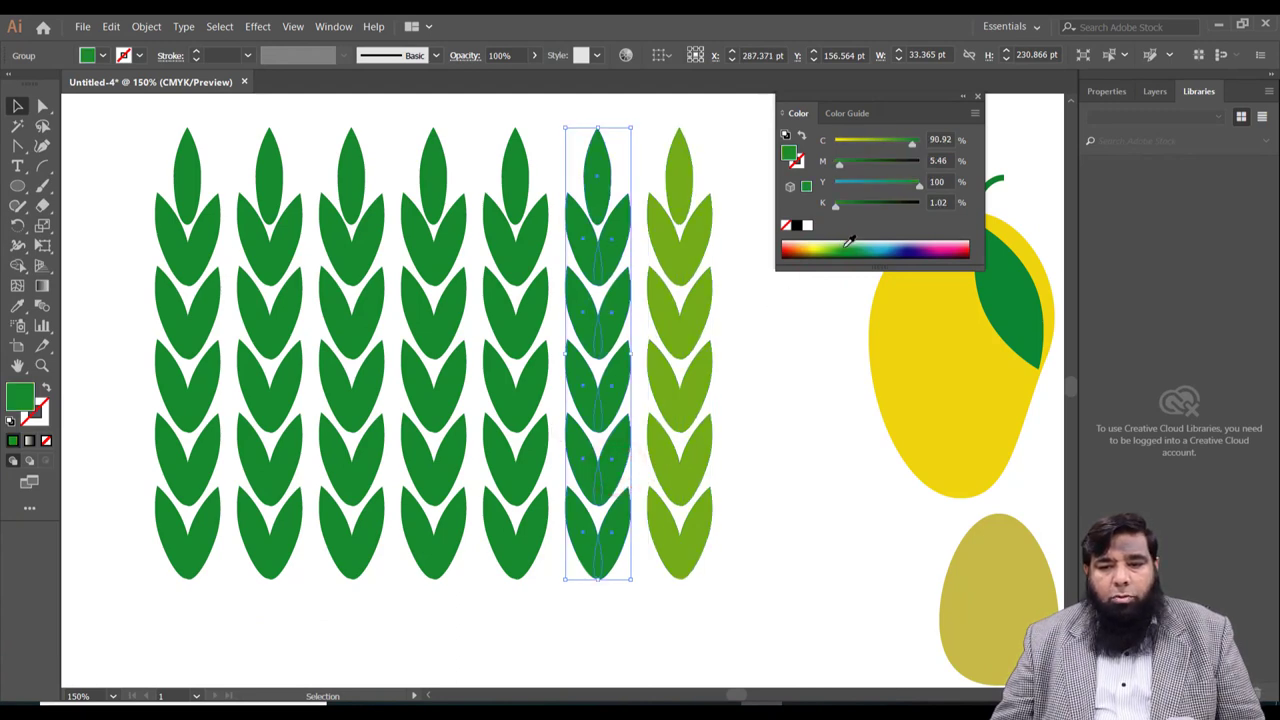
click(893, 247)
click(509, 400)
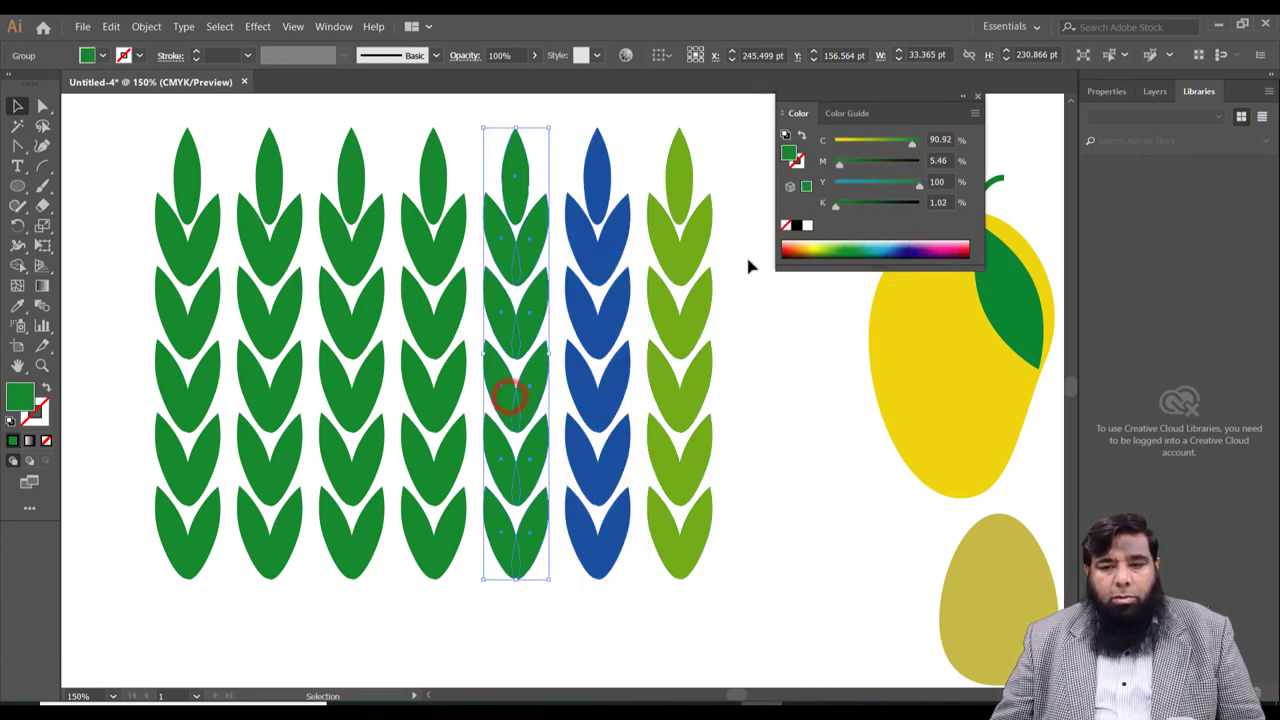
click(805, 249)
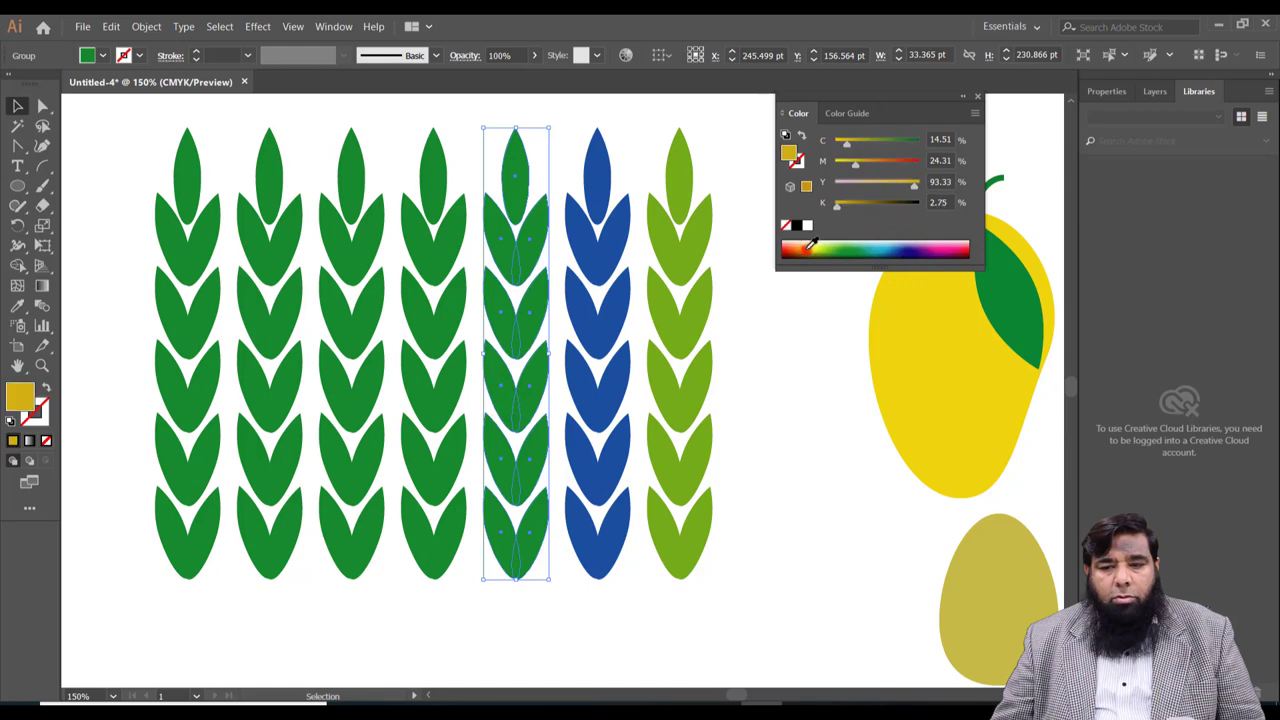
click(448, 384)
click(946, 247)
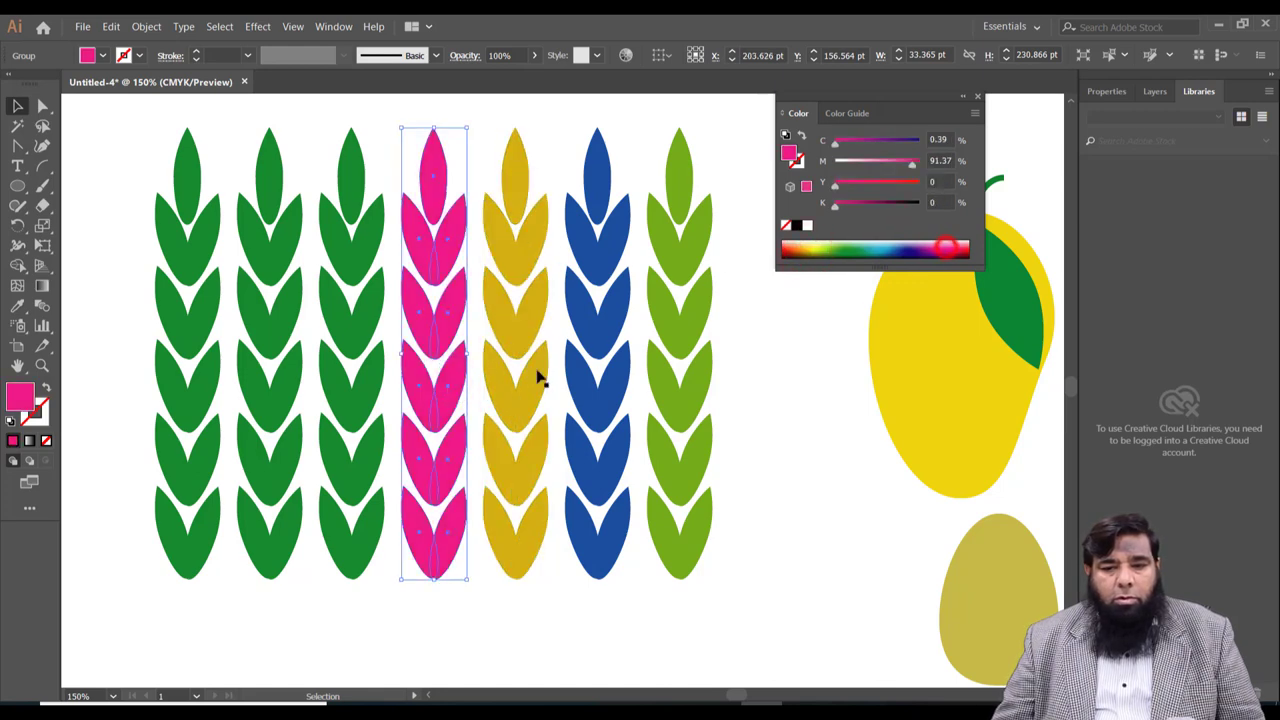
click(362, 393)
click(880, 248)
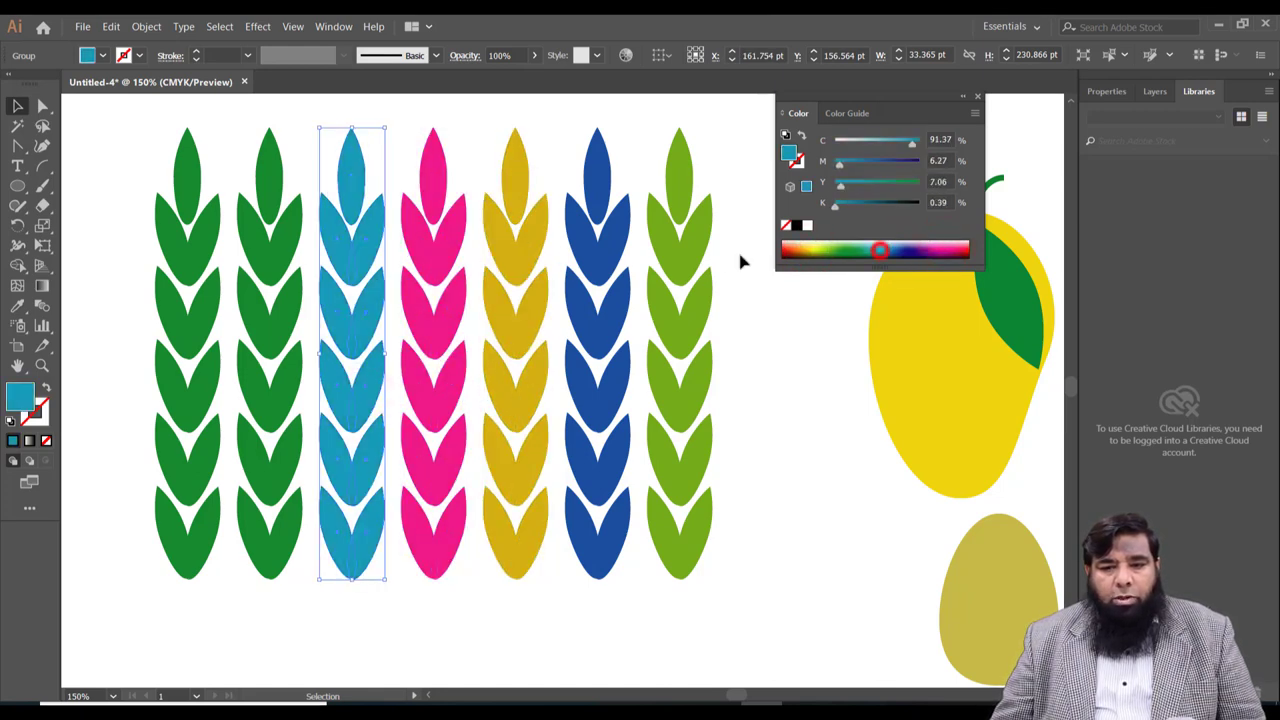
click(285, 363)
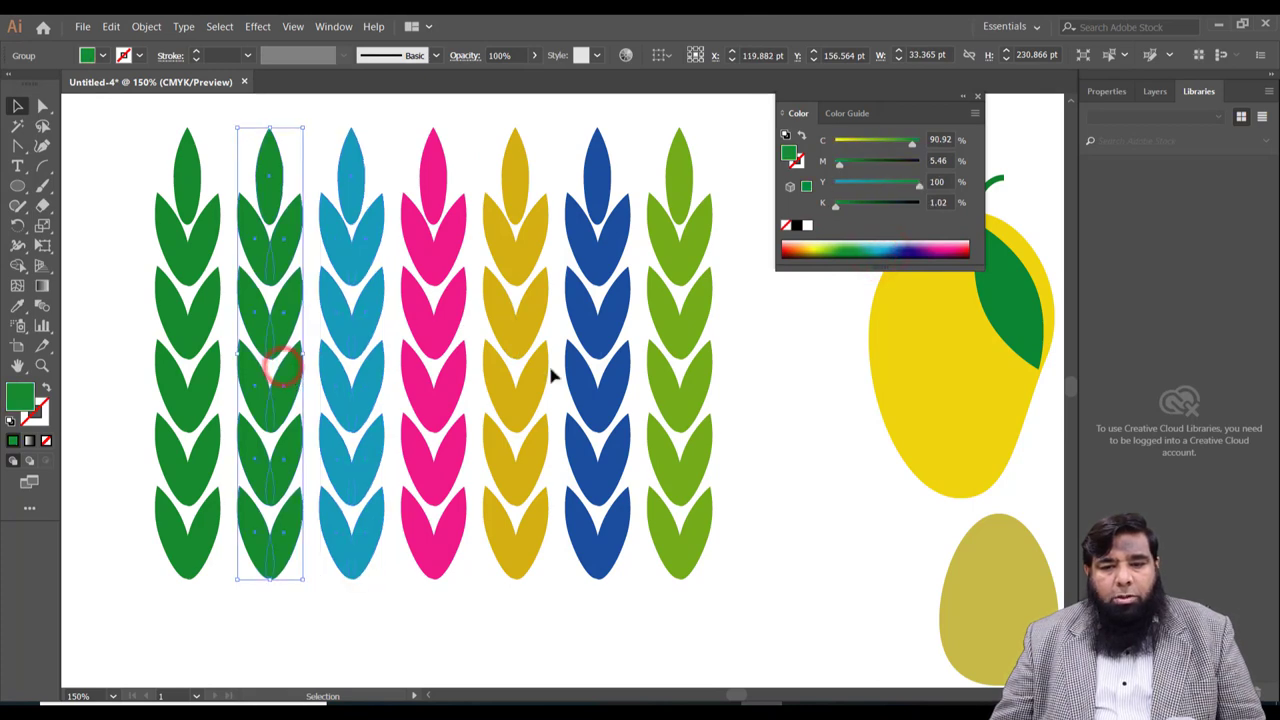
click(793, 245)
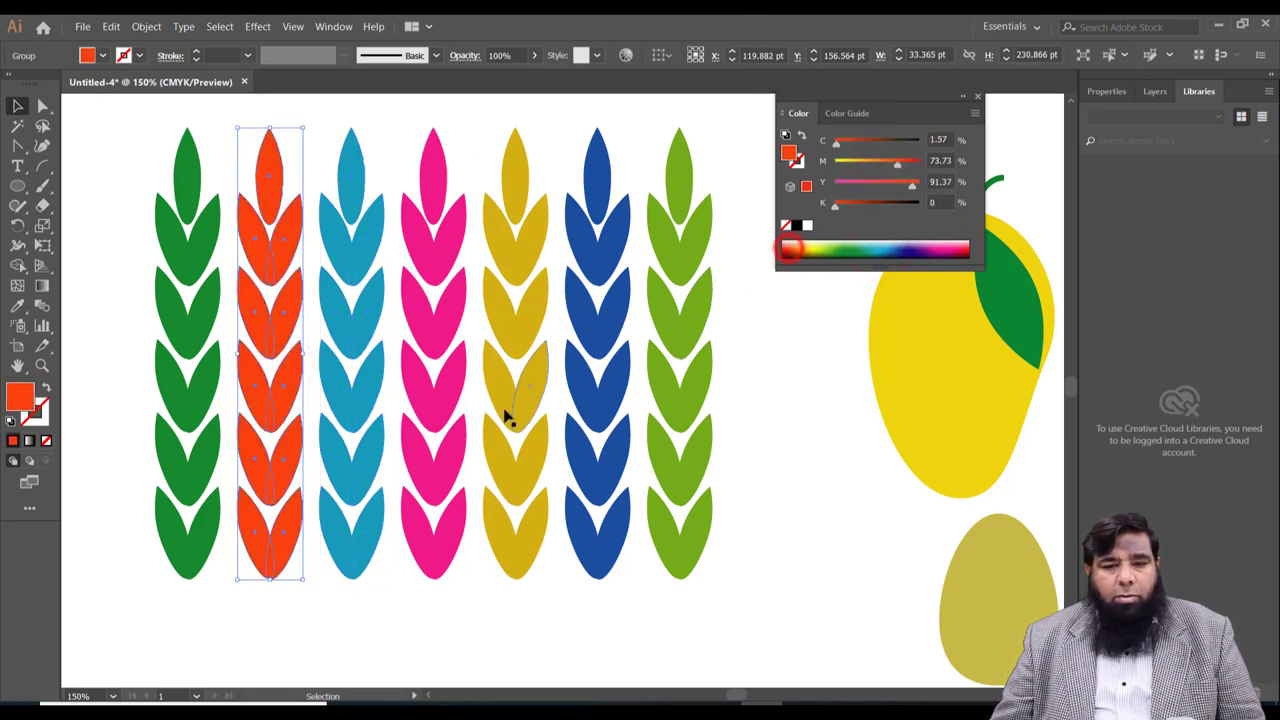
click(82, 163)
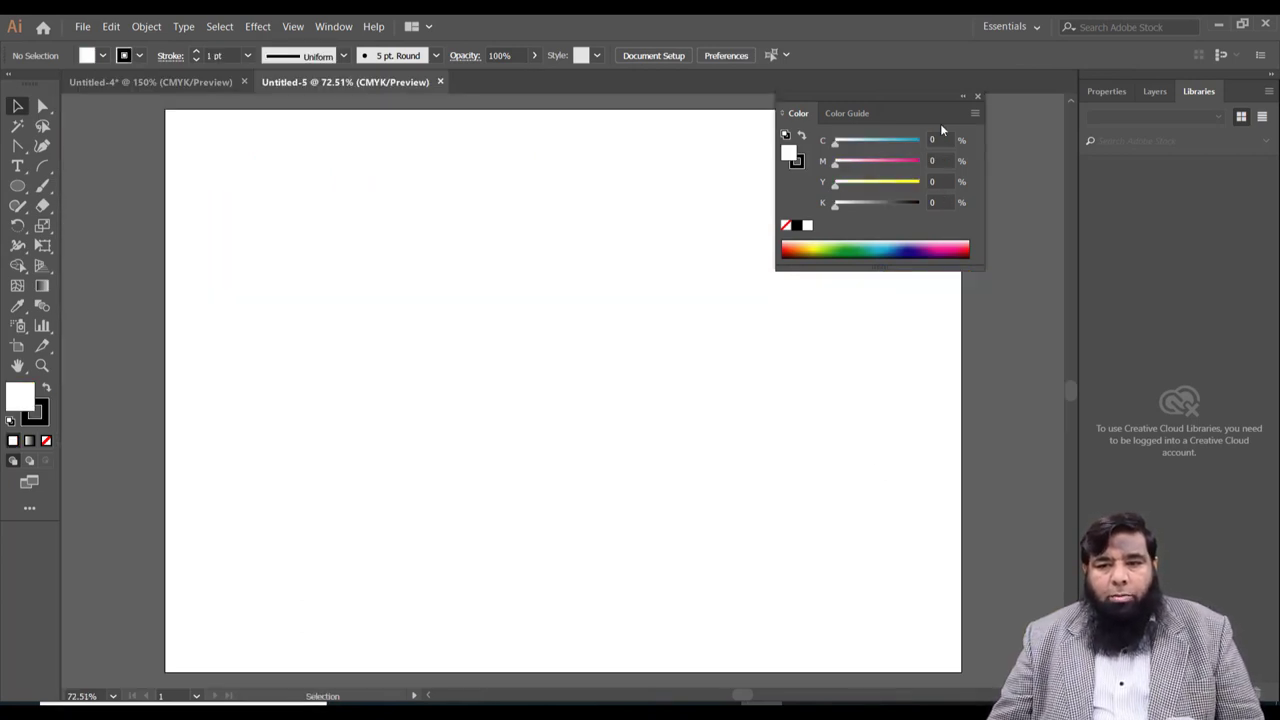
- Draw a tall narrow rectangle at upper left, filled dark brown #723206 with no stroke
drag(923, 100, 1195, 92)
key(m)
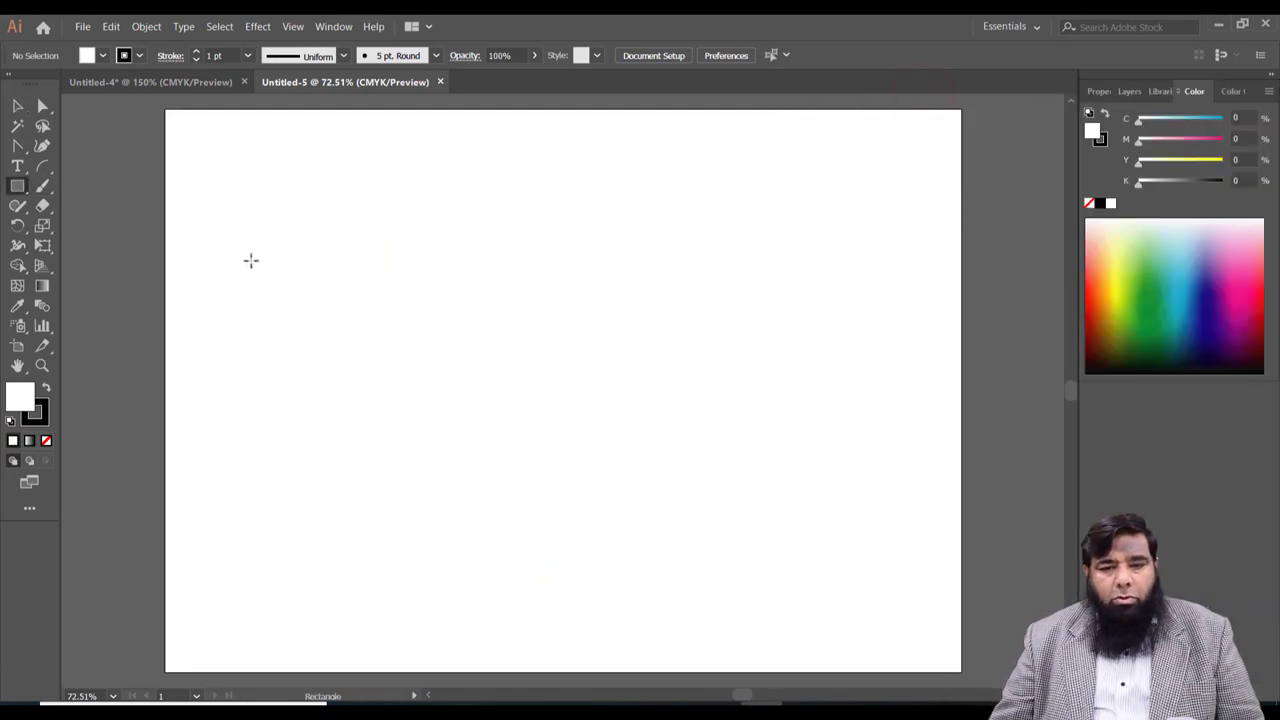
drag(224, 239, 276, 445)
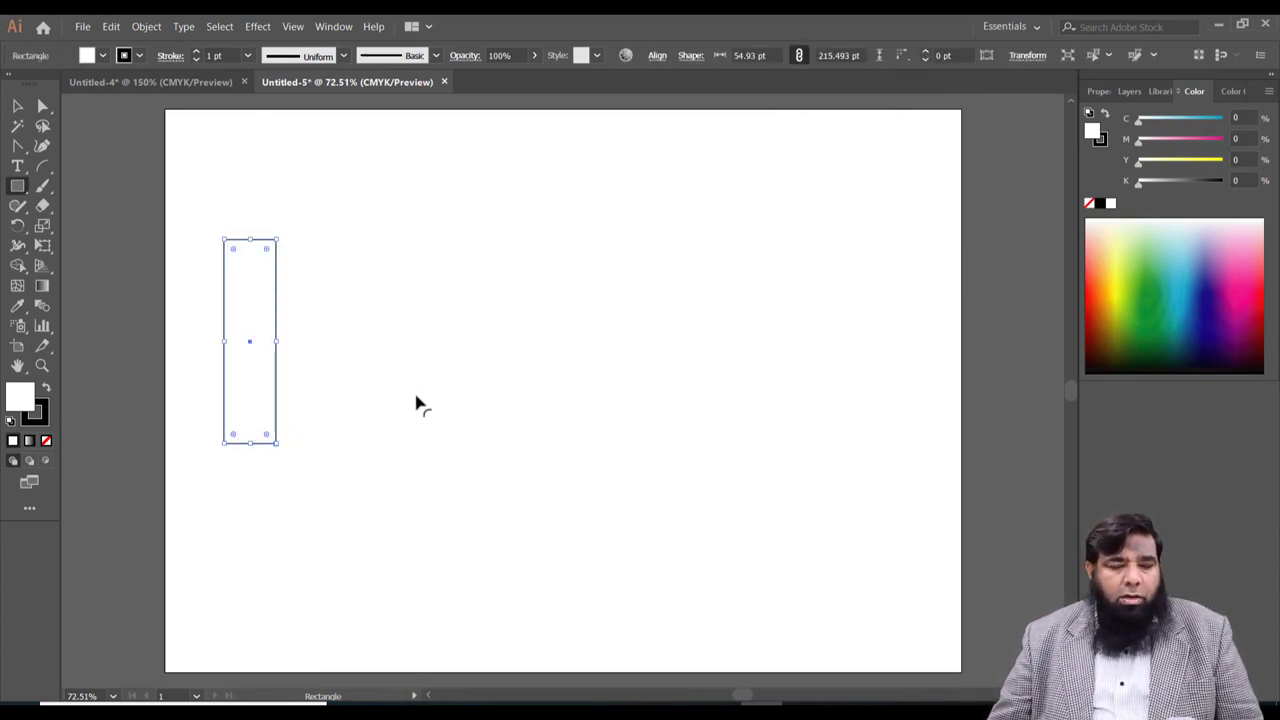
double_click(22, 398)
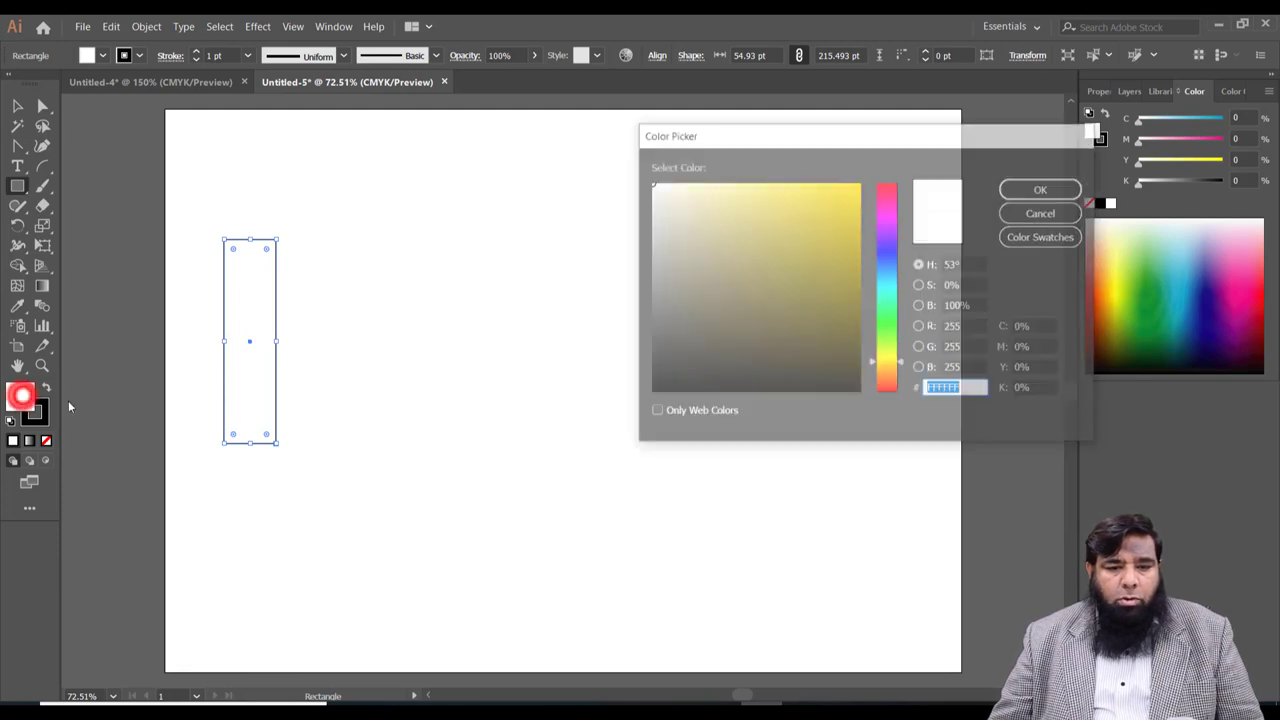
click(890, 381)
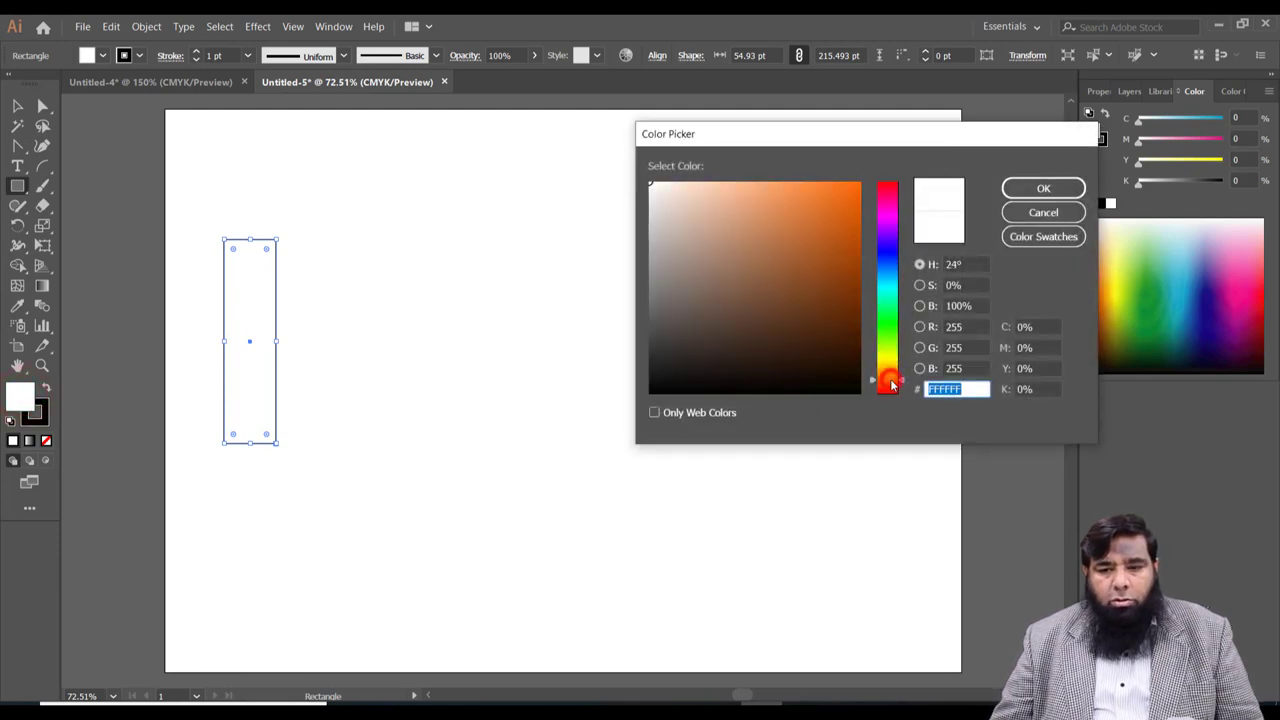
click(850, 297)
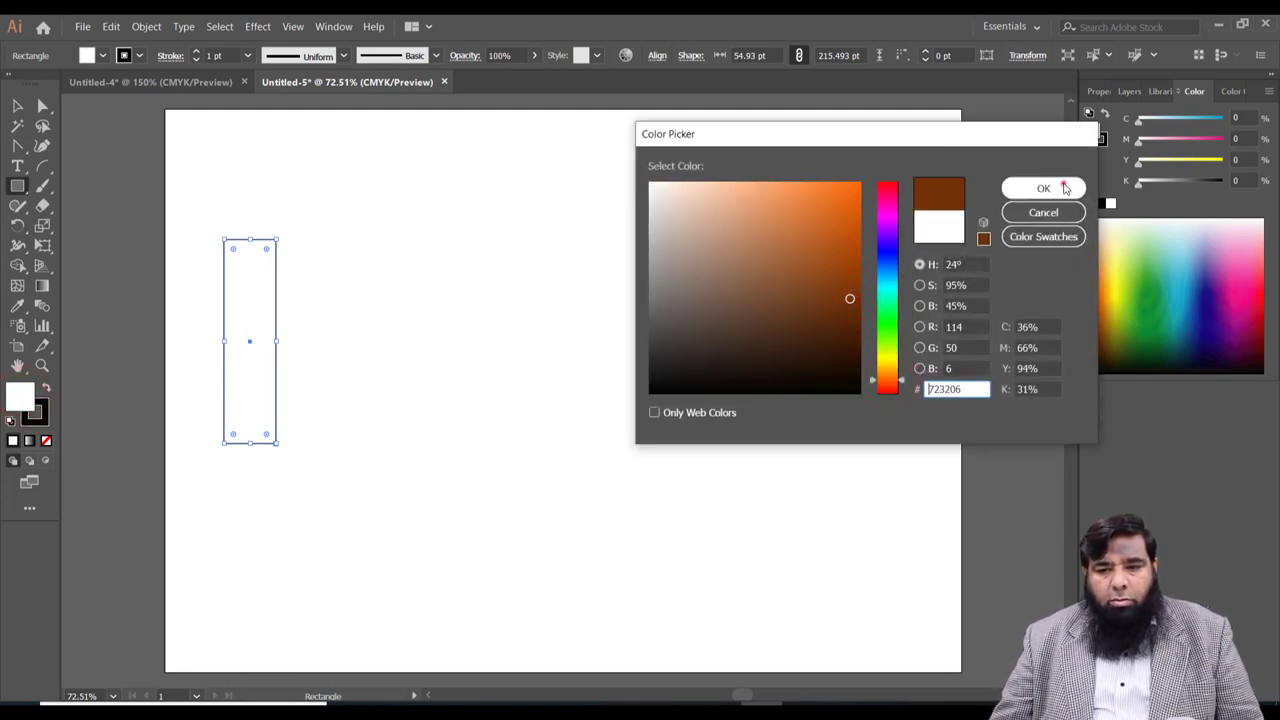
click(1070, 188)
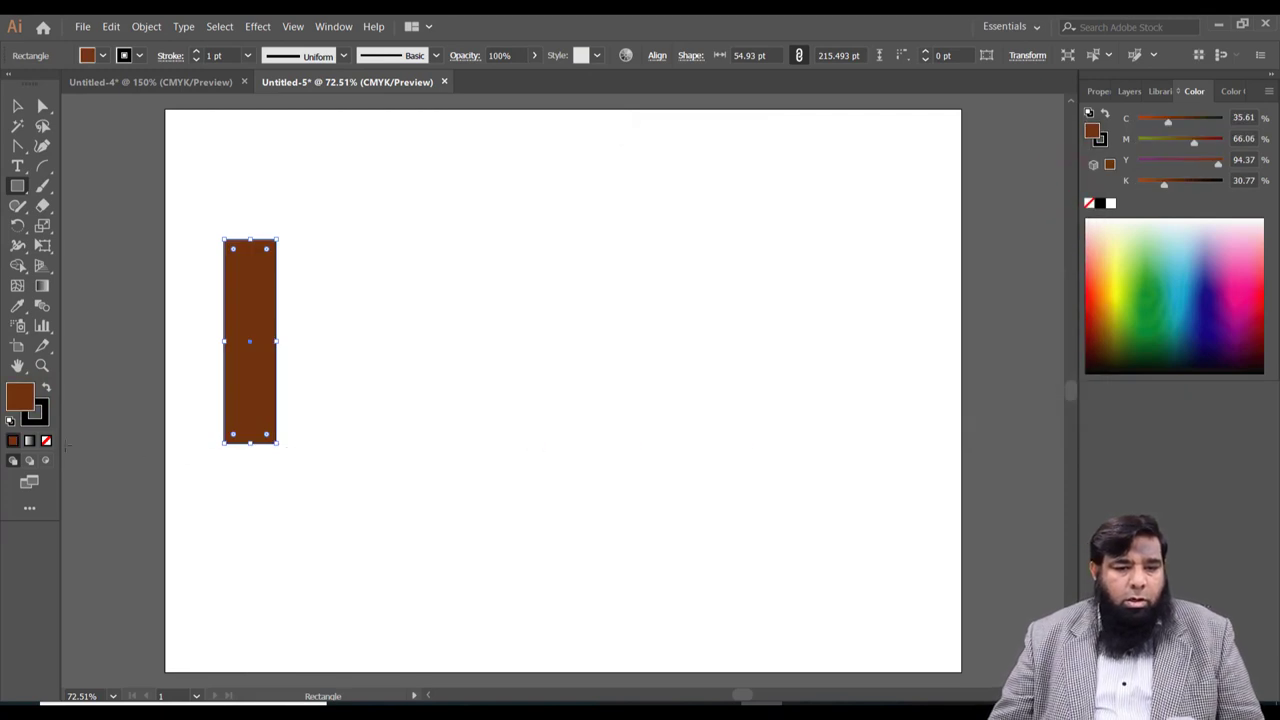
click(42, 420)
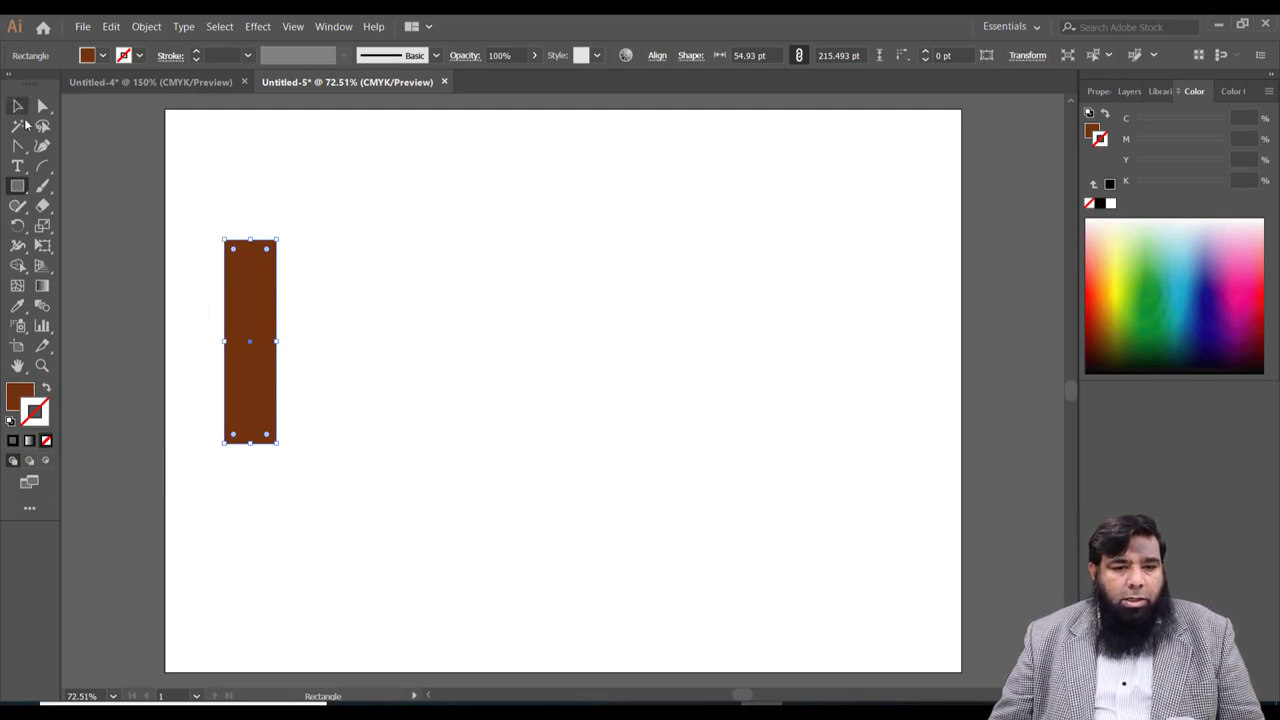
- Add an anchor at the rectangle's top centre and raise it into a pointed peak
click(17, 145)
click(155, 100)
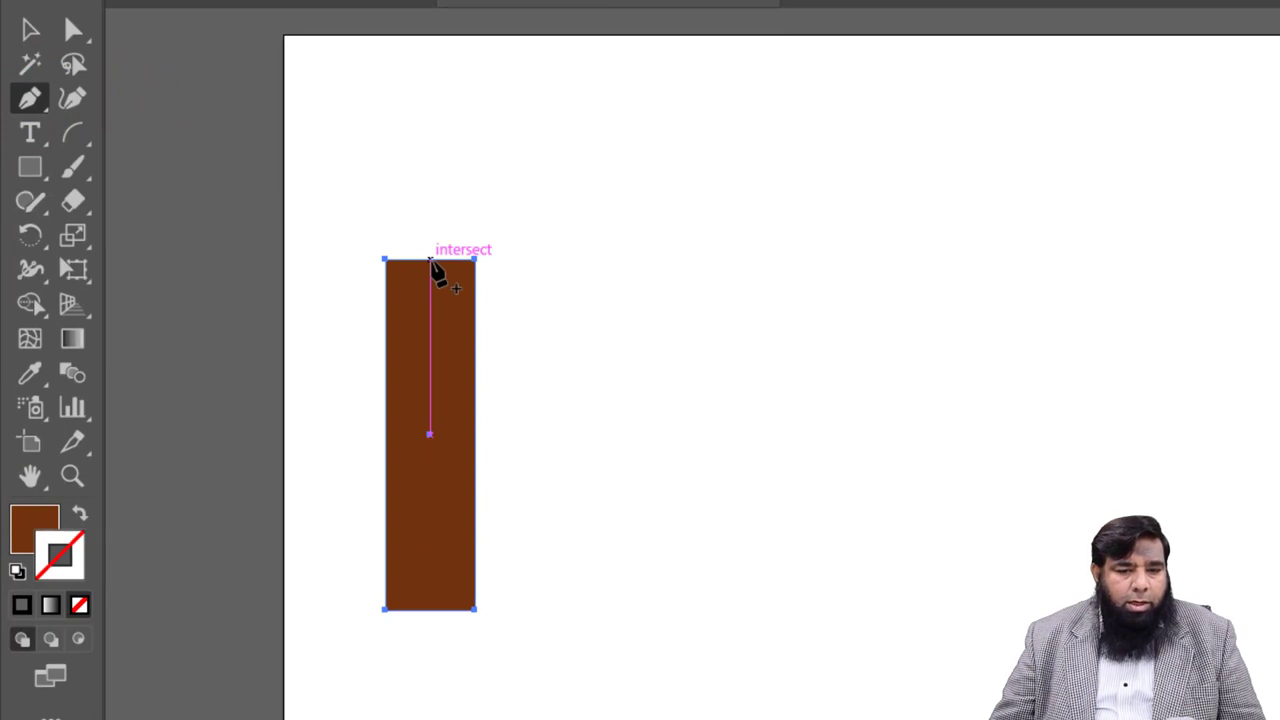
click(430, 261)
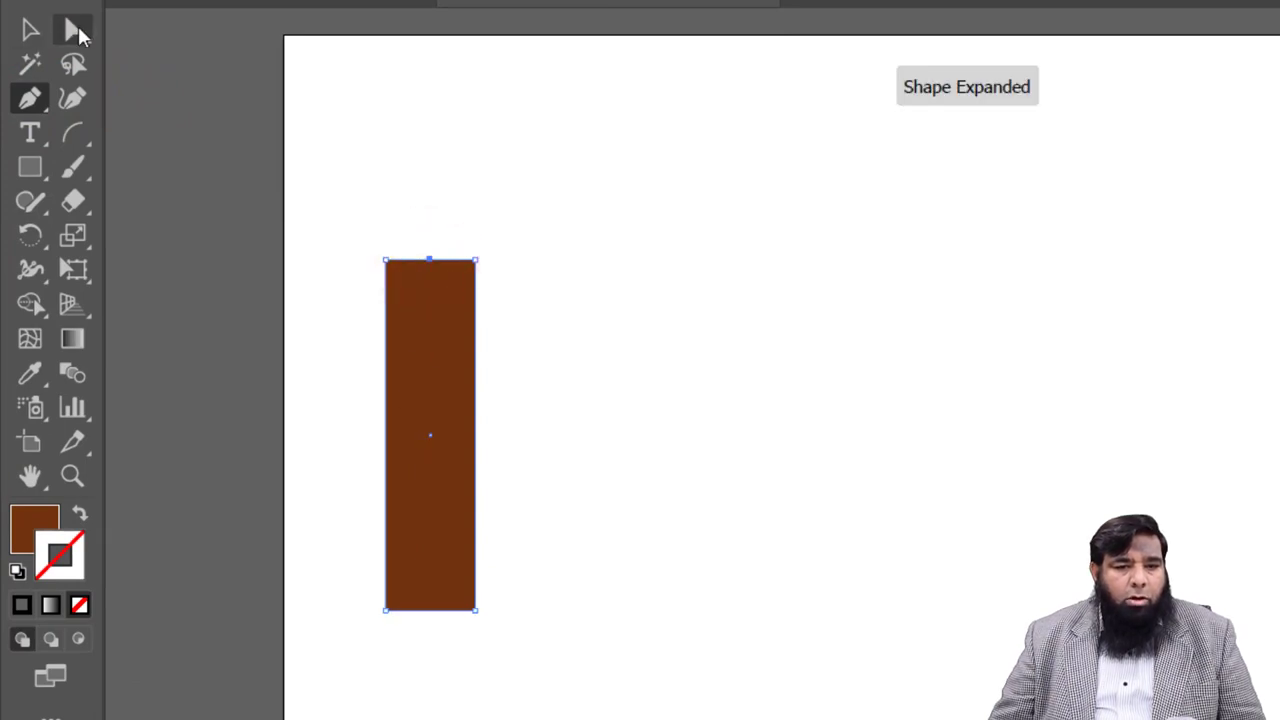
click(75, 30)
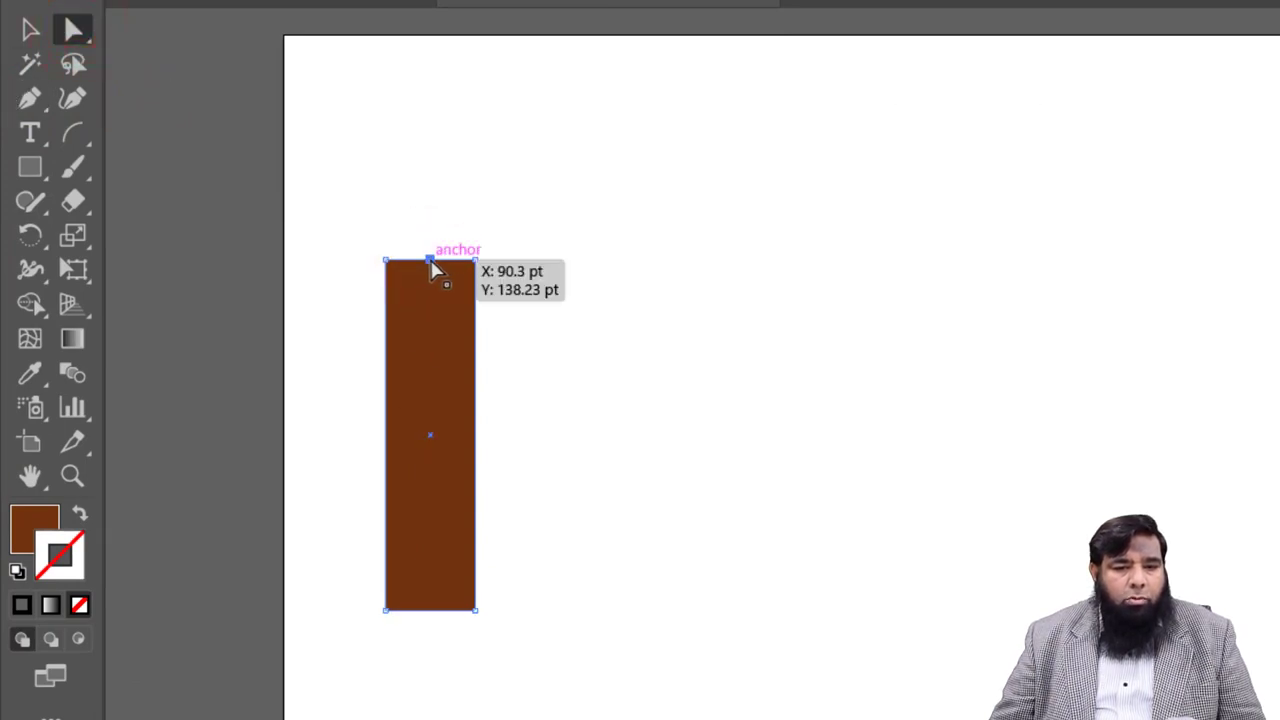
drag(431, 262, 433, 193)
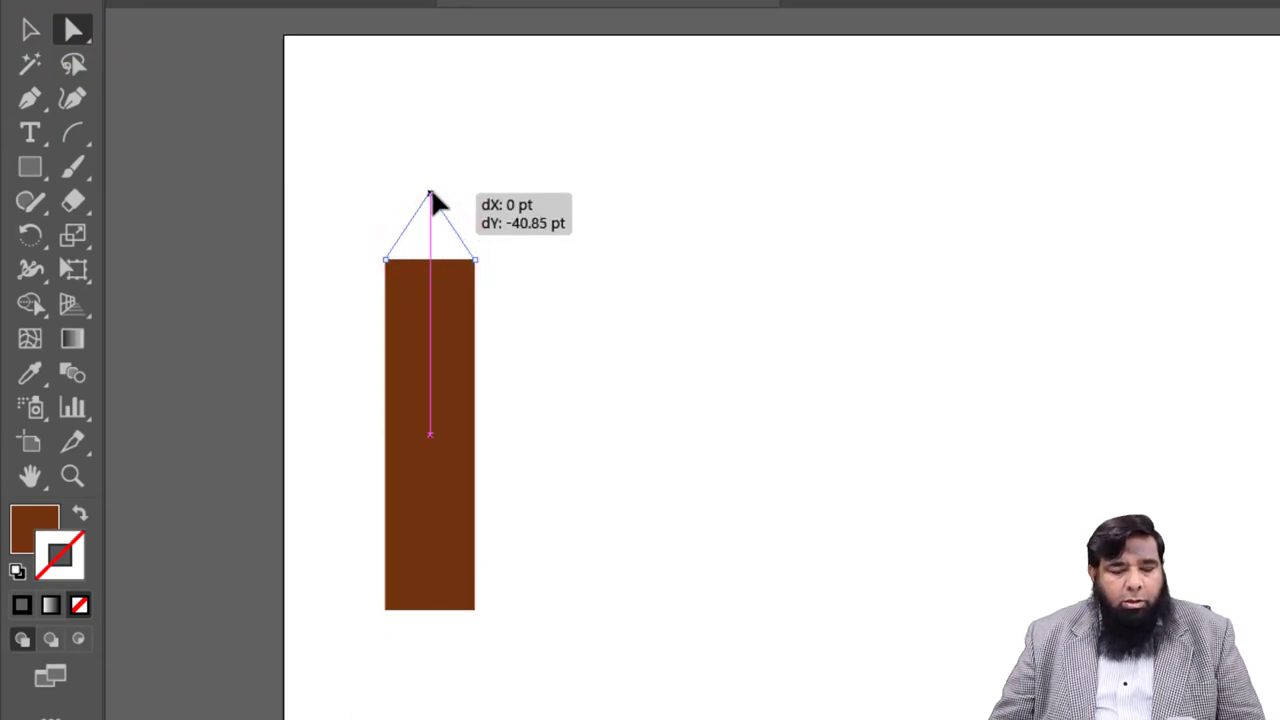
drag(433, 195, 431, 193)
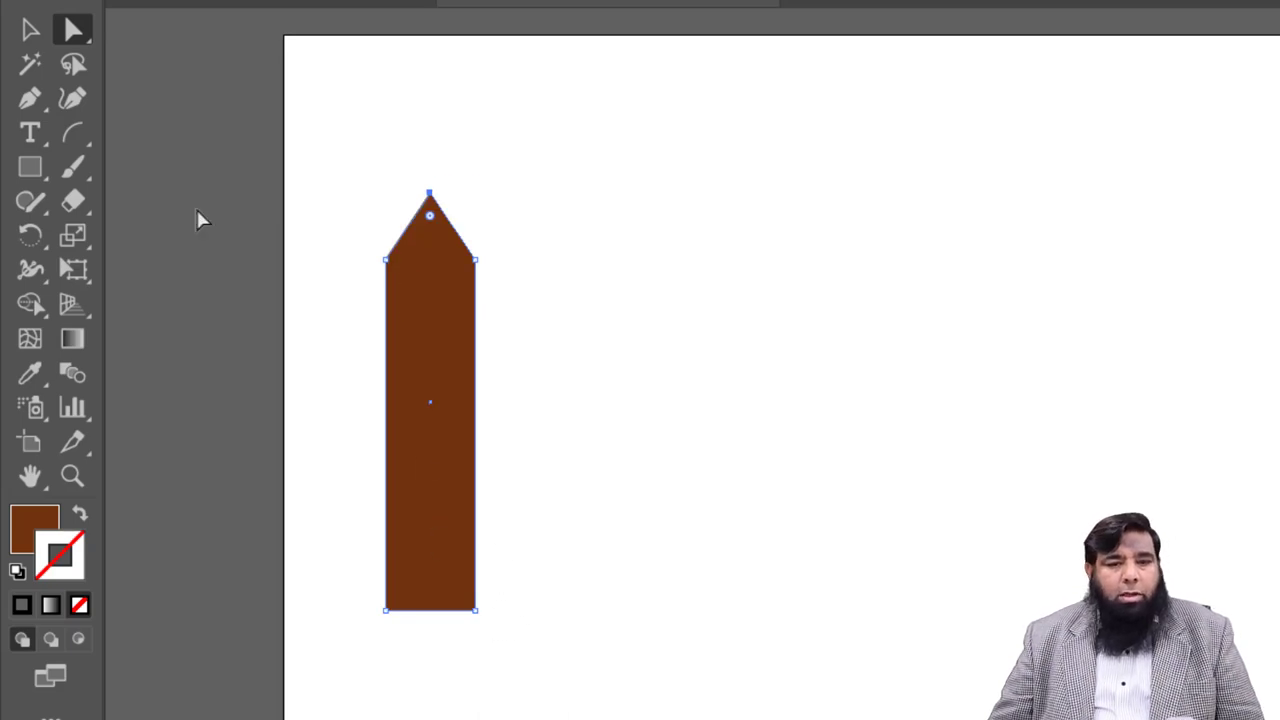
click(29, 30)
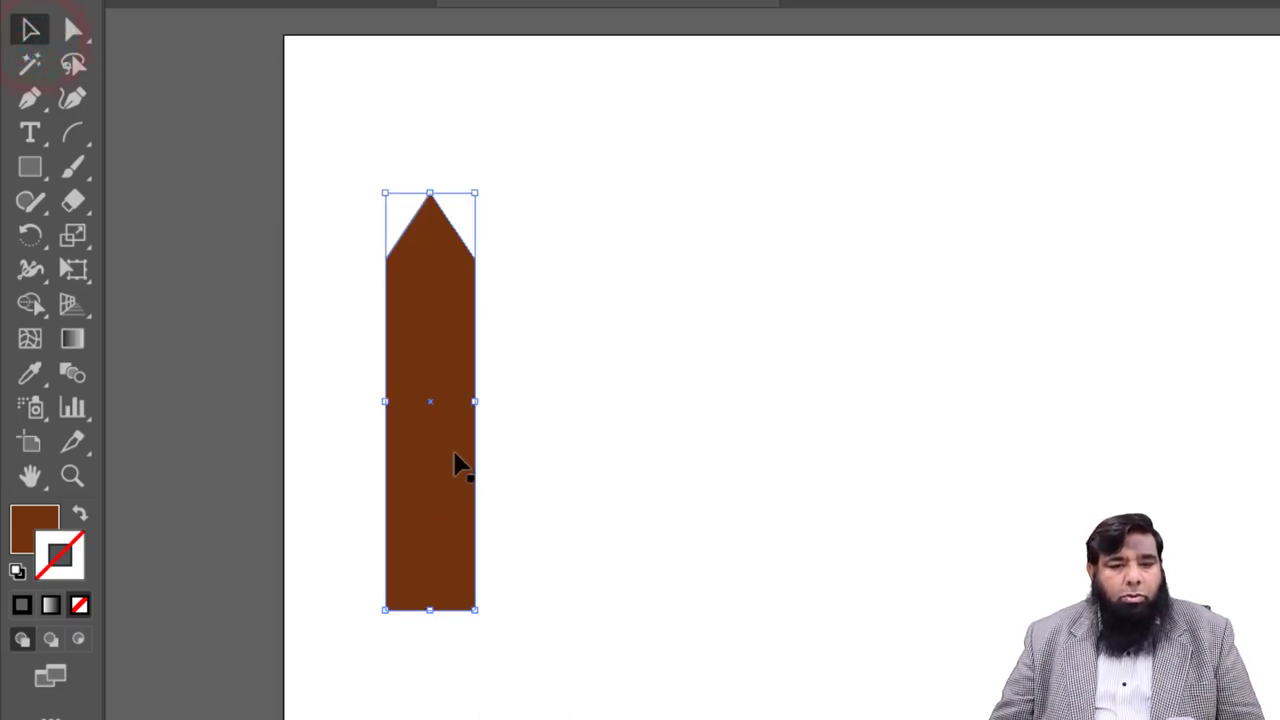
- Duplicate the spire beside the original and widen the copy to about 146 pt
drag(450, 462, 481, 463)
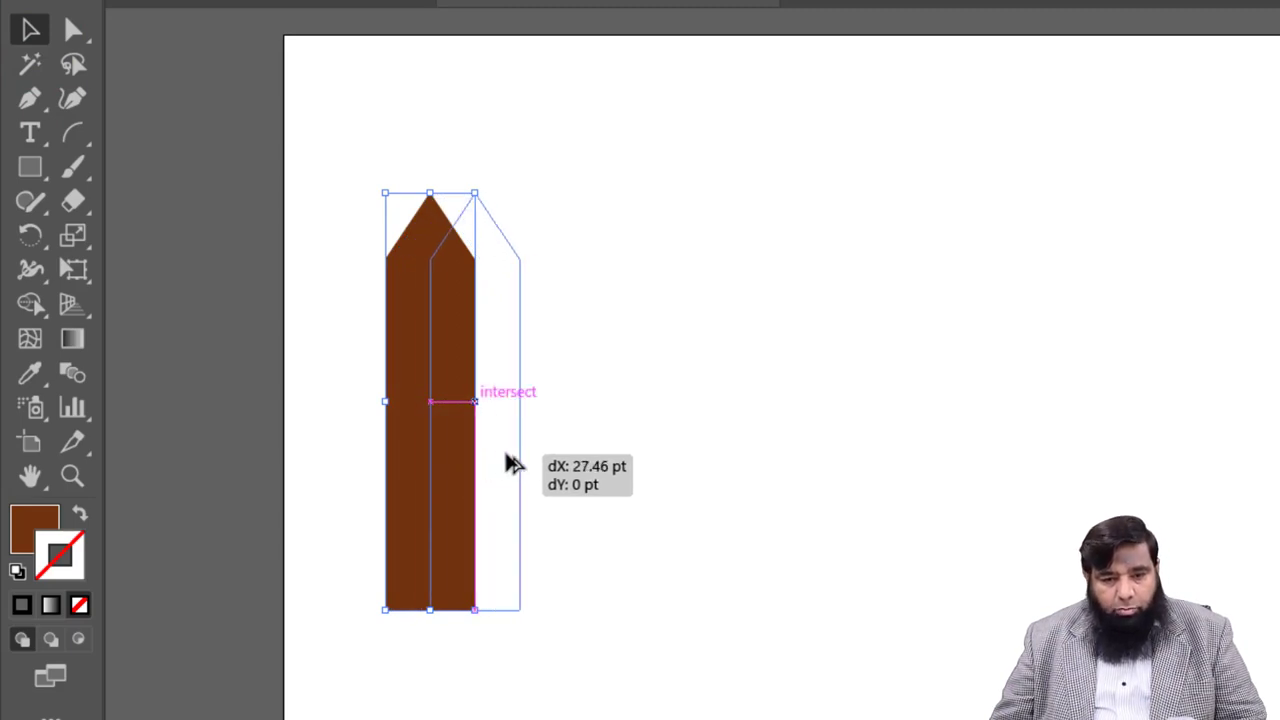
drag(481, 453, 540, 465)
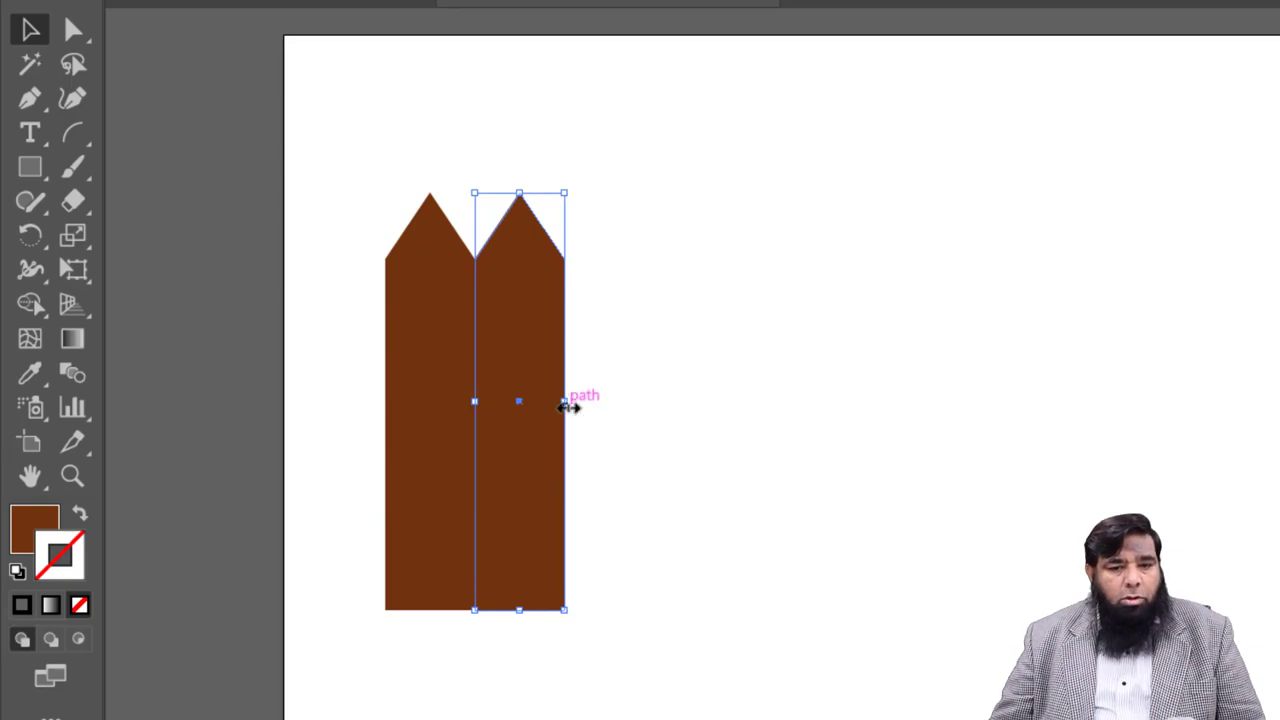
drag(566, 405, 716, 407)
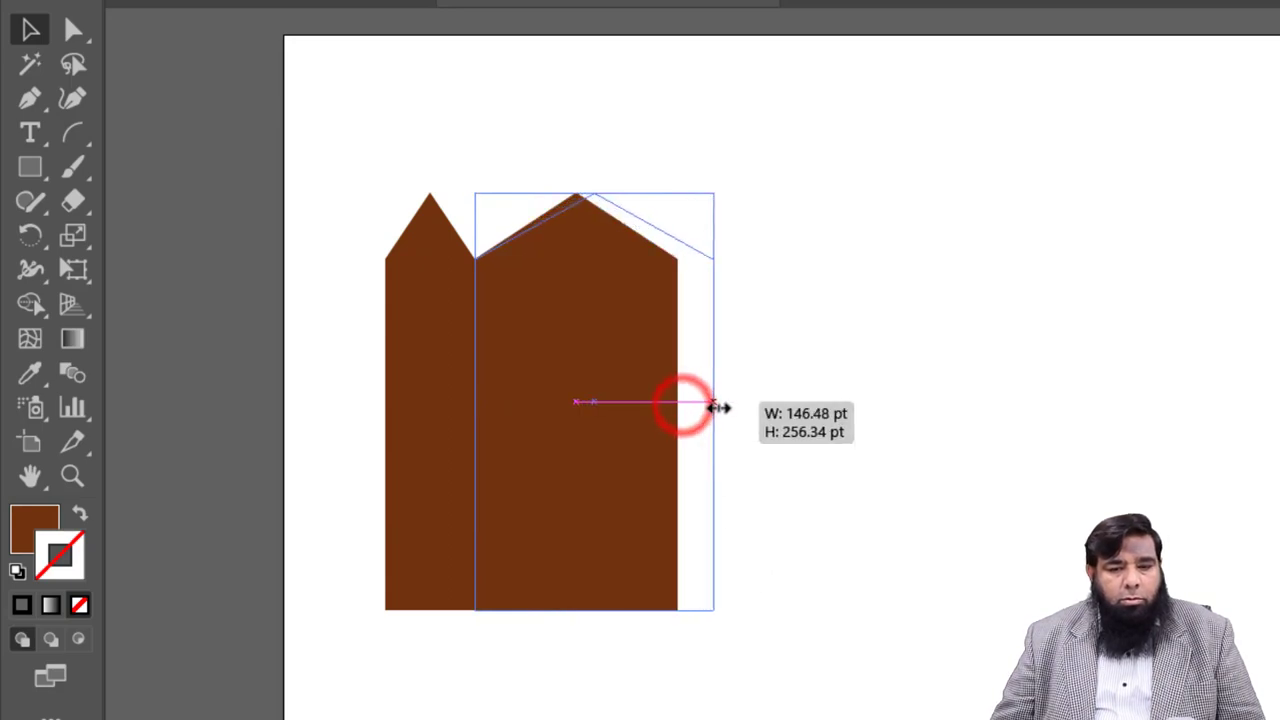
click(790, 515)
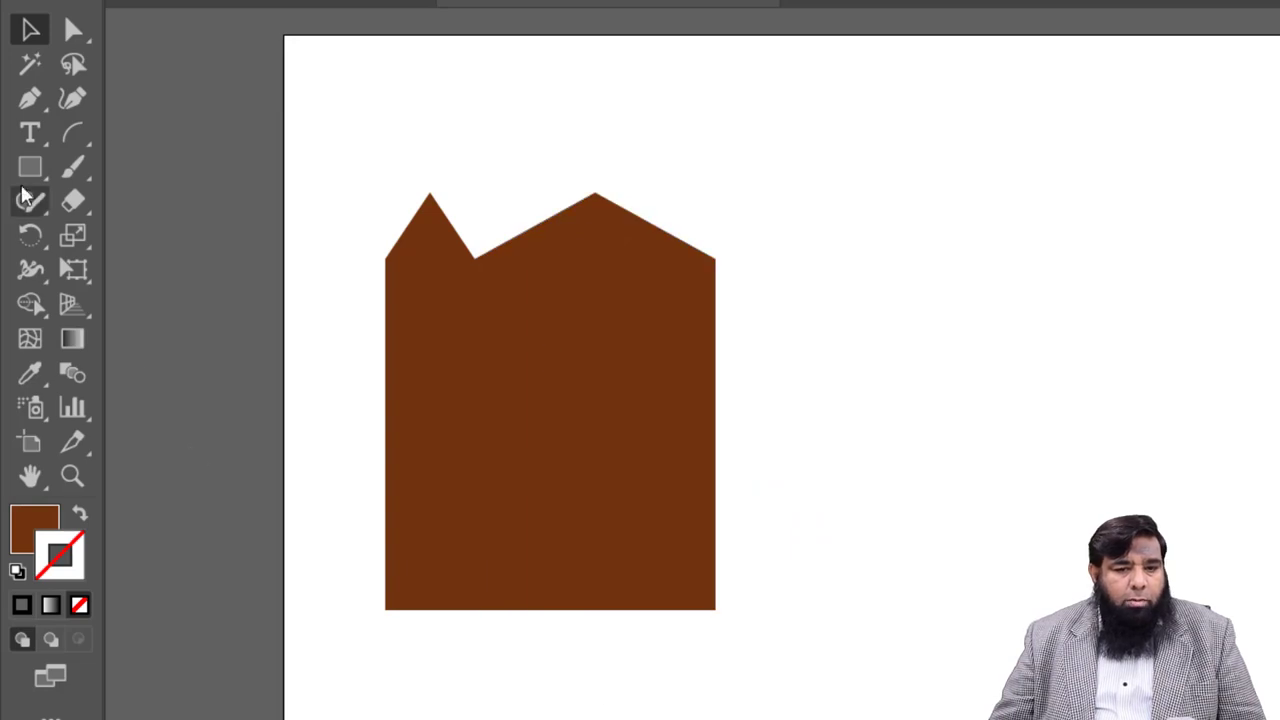
- Round the wide section's pointed roof apex into a dome with the Anchor Point Tool
click(30, 100)
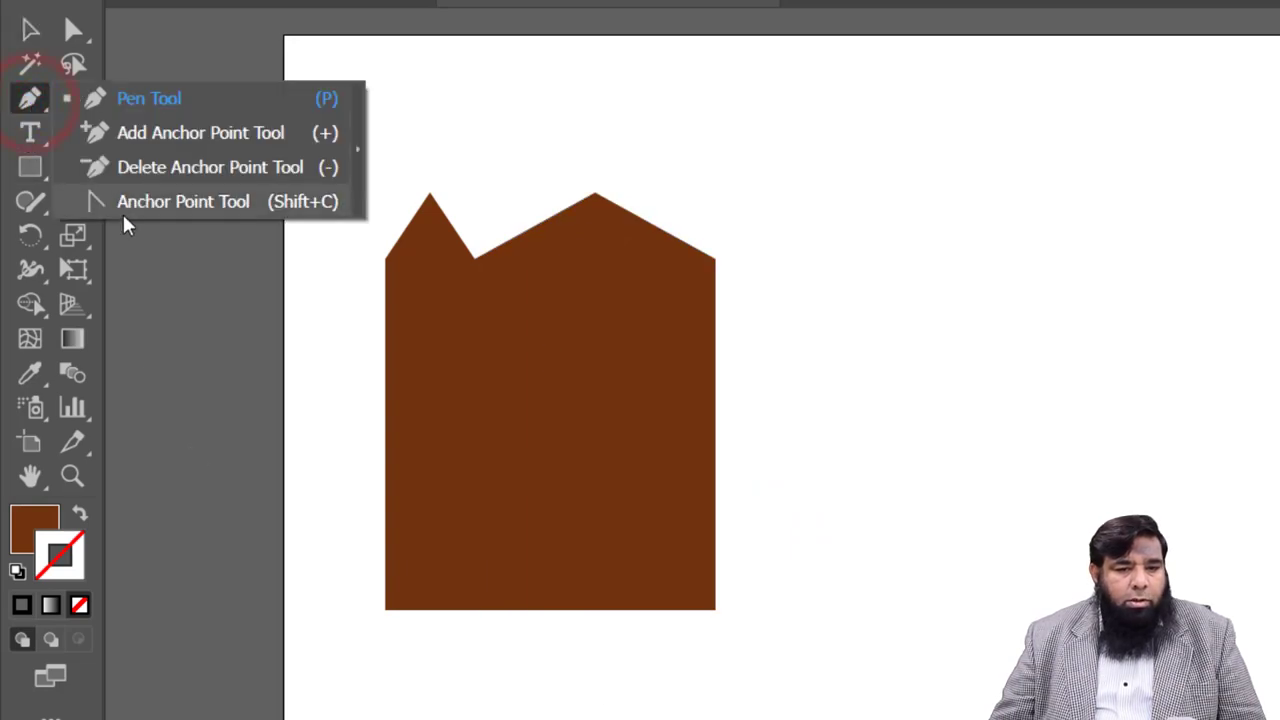
drag(30, 105, 137, 203)
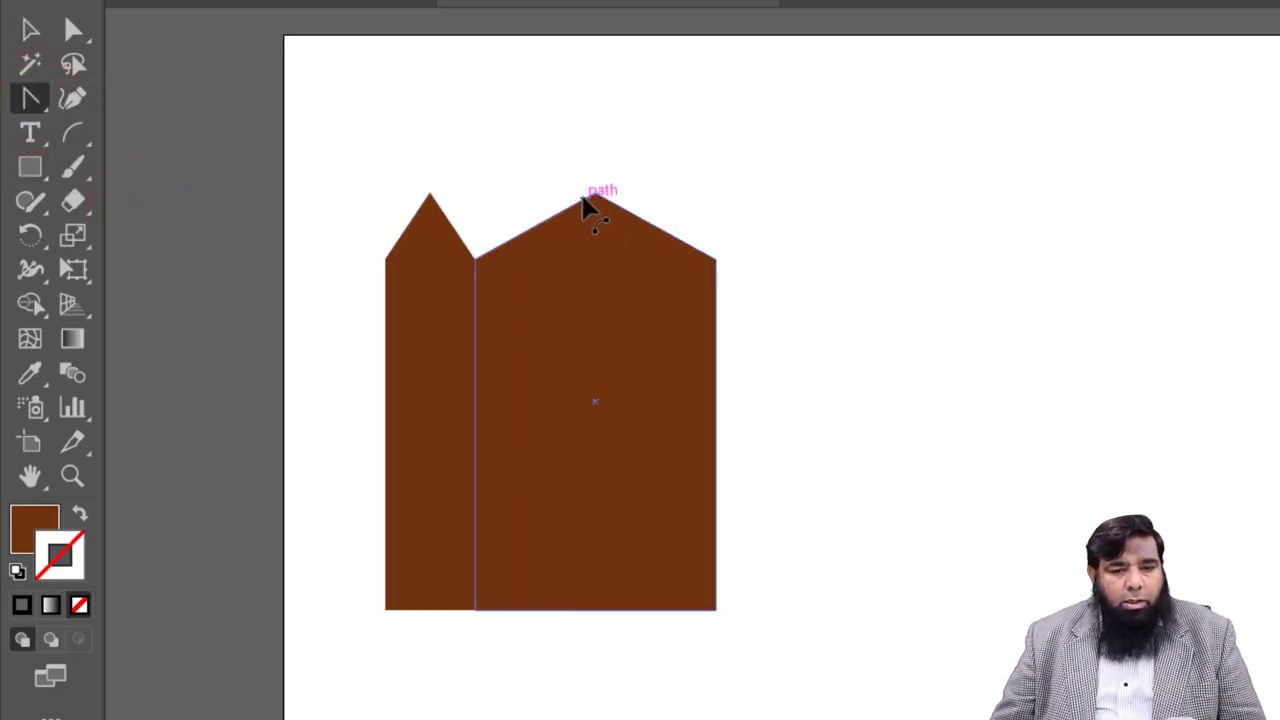
mouse_move(595, 198)
mouse_down()
mouse_move(680, 196)
mouse_move(671, 215)
mouse_up()
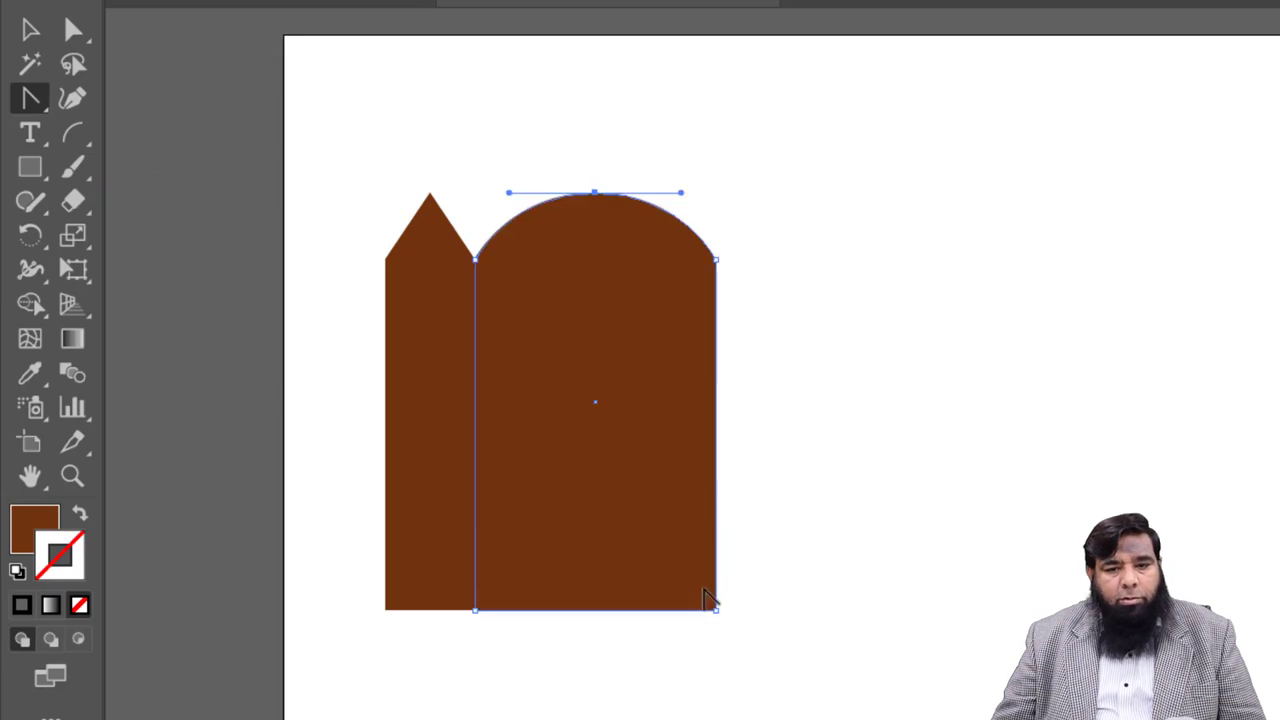
- Raise the left spire's apex about 28 pt using Direct Selection
key(a)
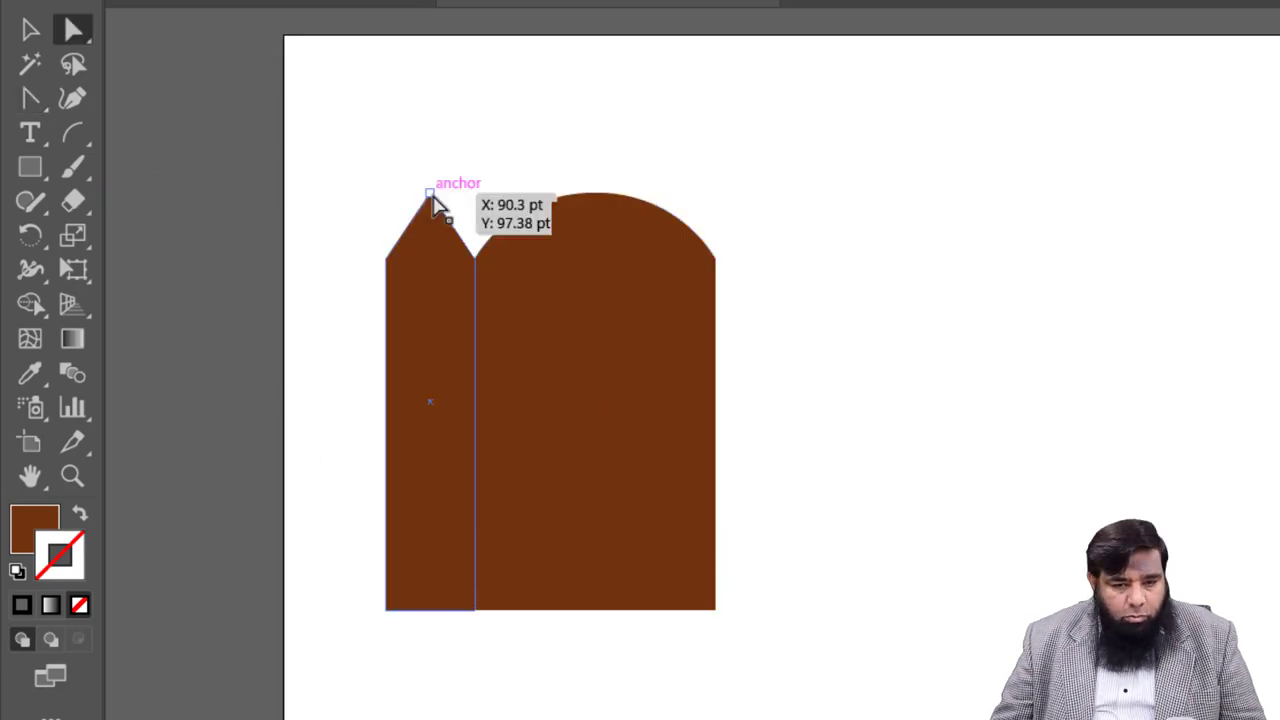
click(430, 195)
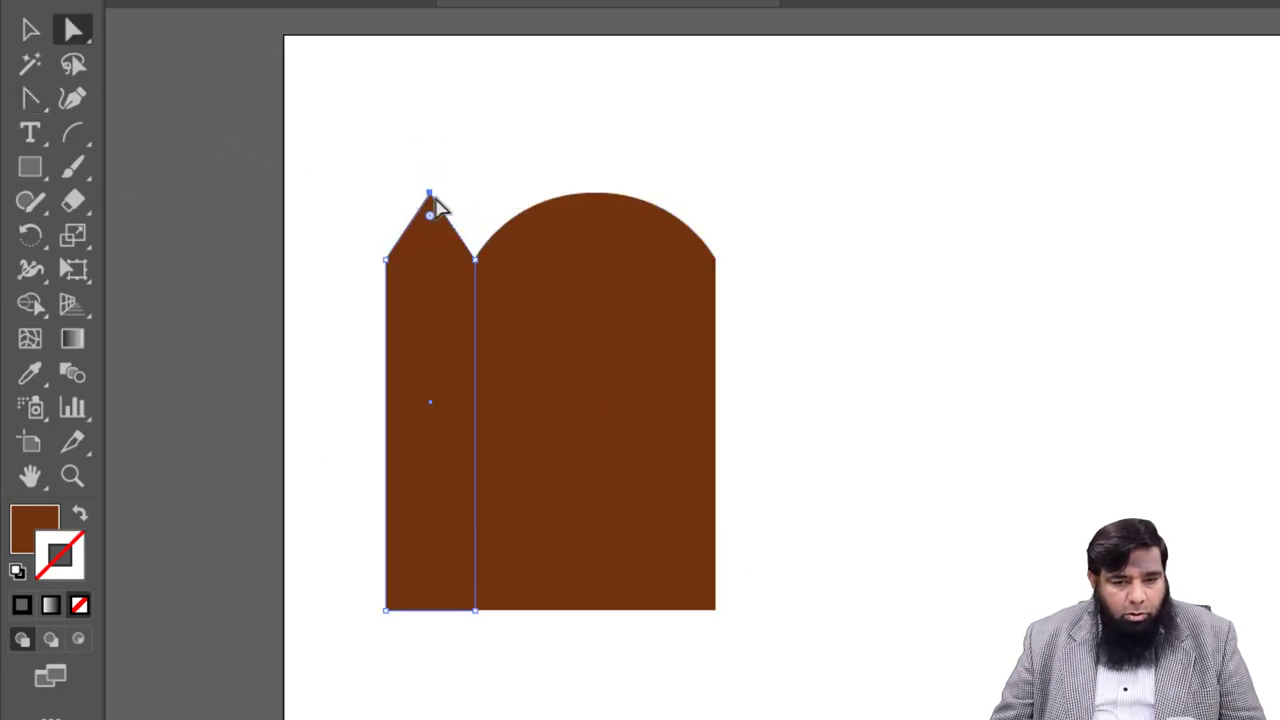
drag(430, 193, 430, 147)
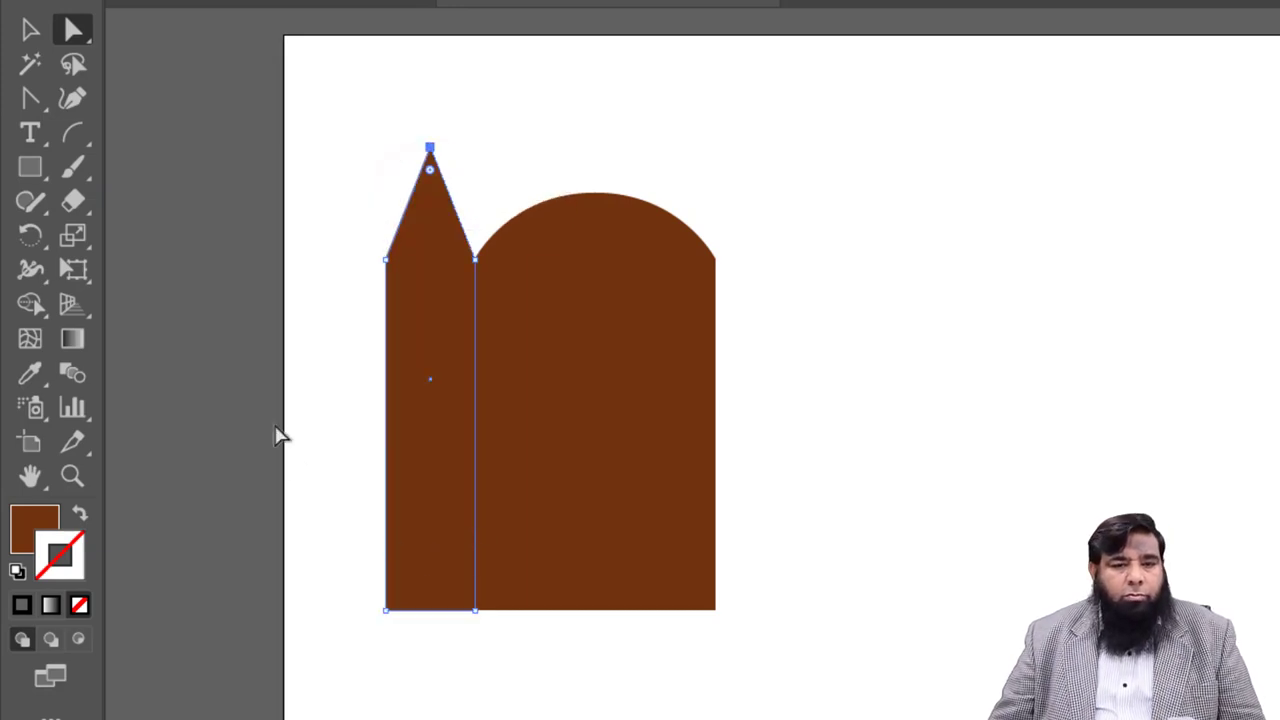
click(230, 410)
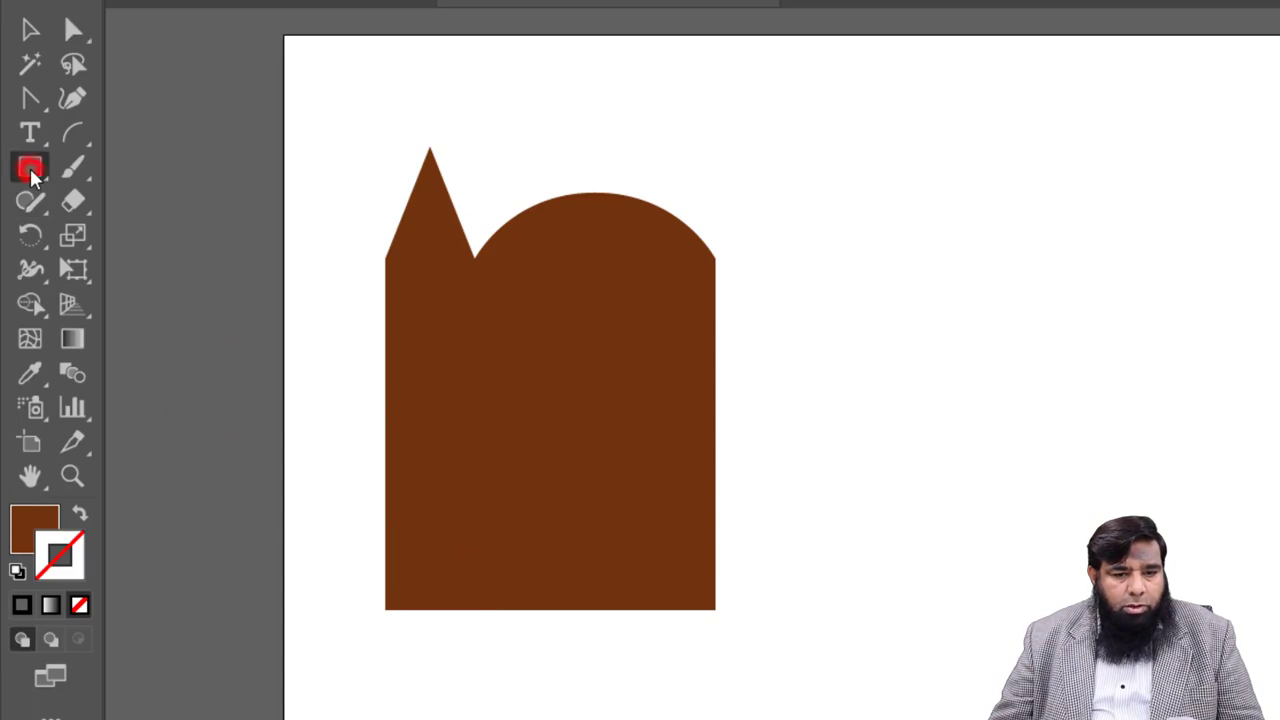
- Build a 2x2 grid of small white squares with black outlines
drag(839, 205, 886, 252)
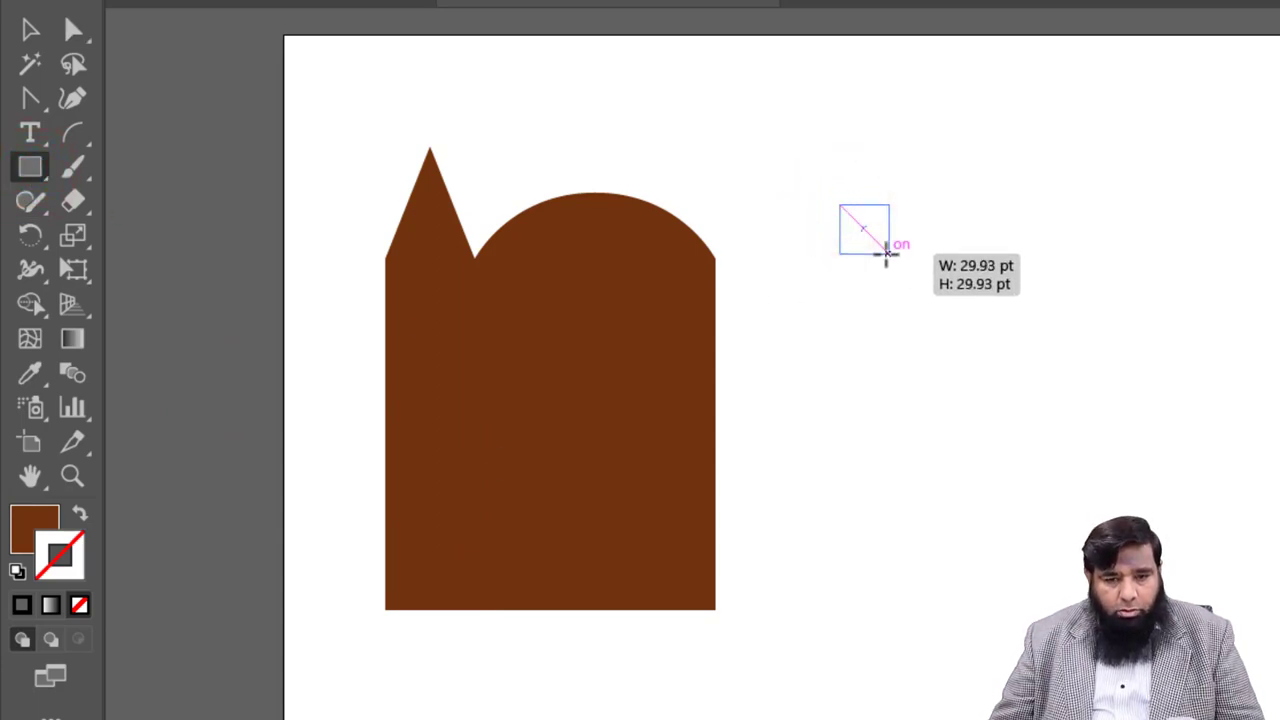
drag(886, 252, 897, 262)
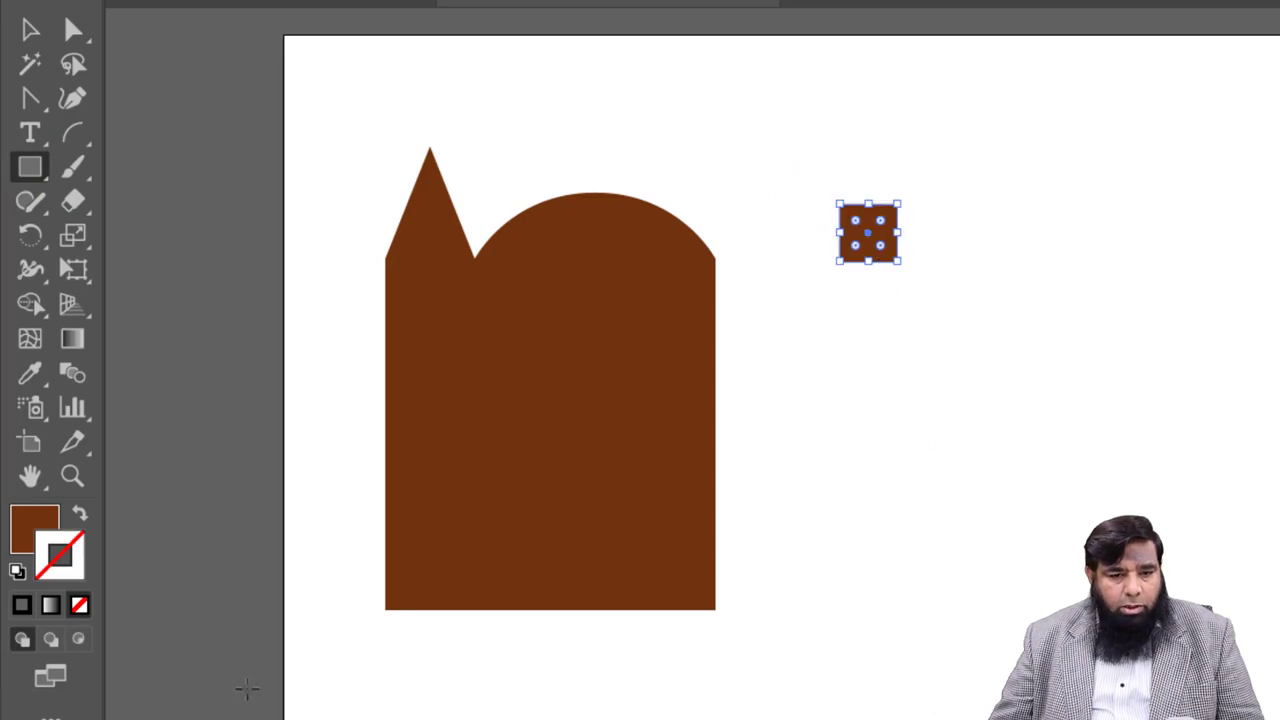
click(17, 571)
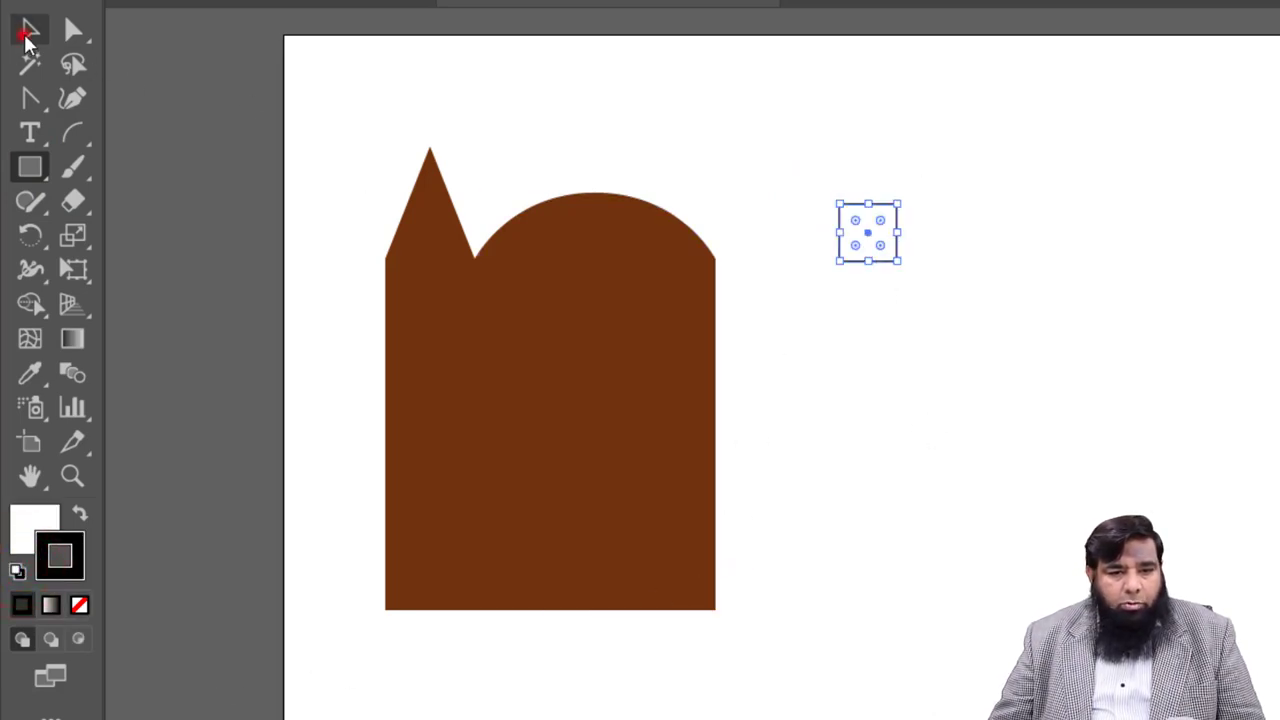
click(29, 30)
mouse_move(858, 237)
mouse_down()
mouse_move(916, 229)
mouse_move(927, 240)
mouse_move(925, 228)
mouse_up()
mouse_move(800, 160)
mouse_down()
mouse_move(920, 256)
mouse_move(898, 312)
mouse_up()
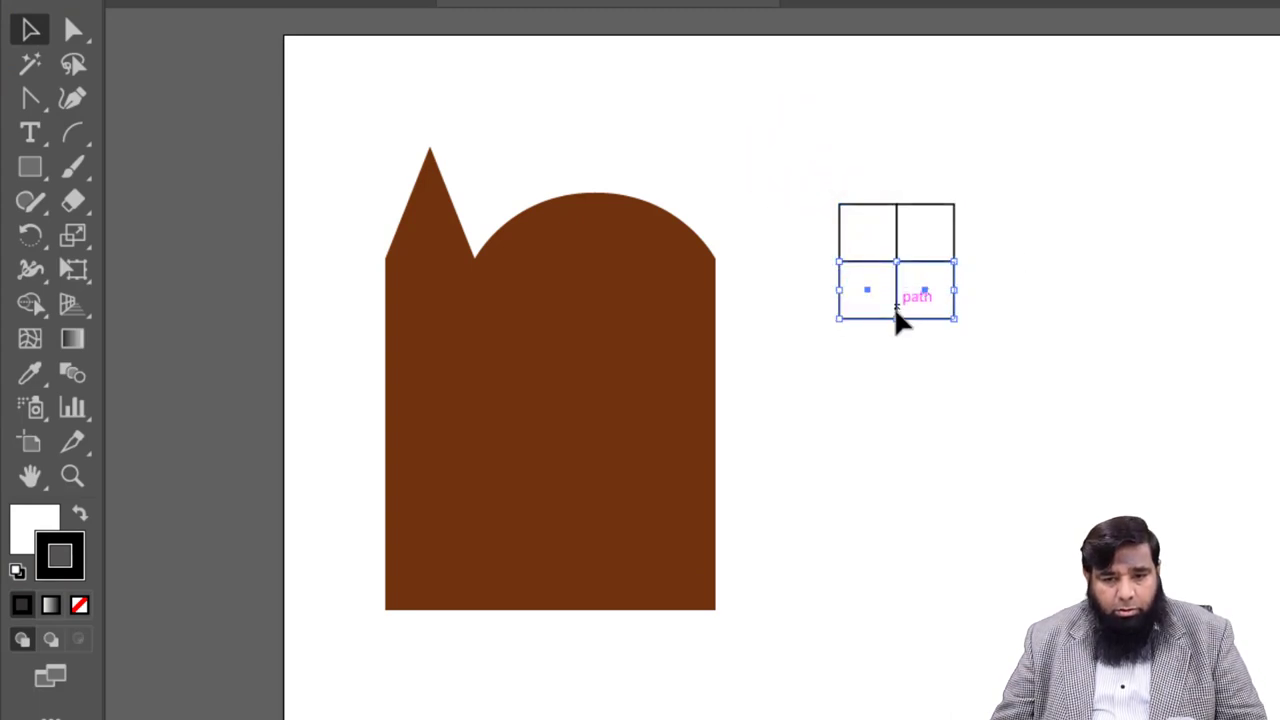
click(798, 190)
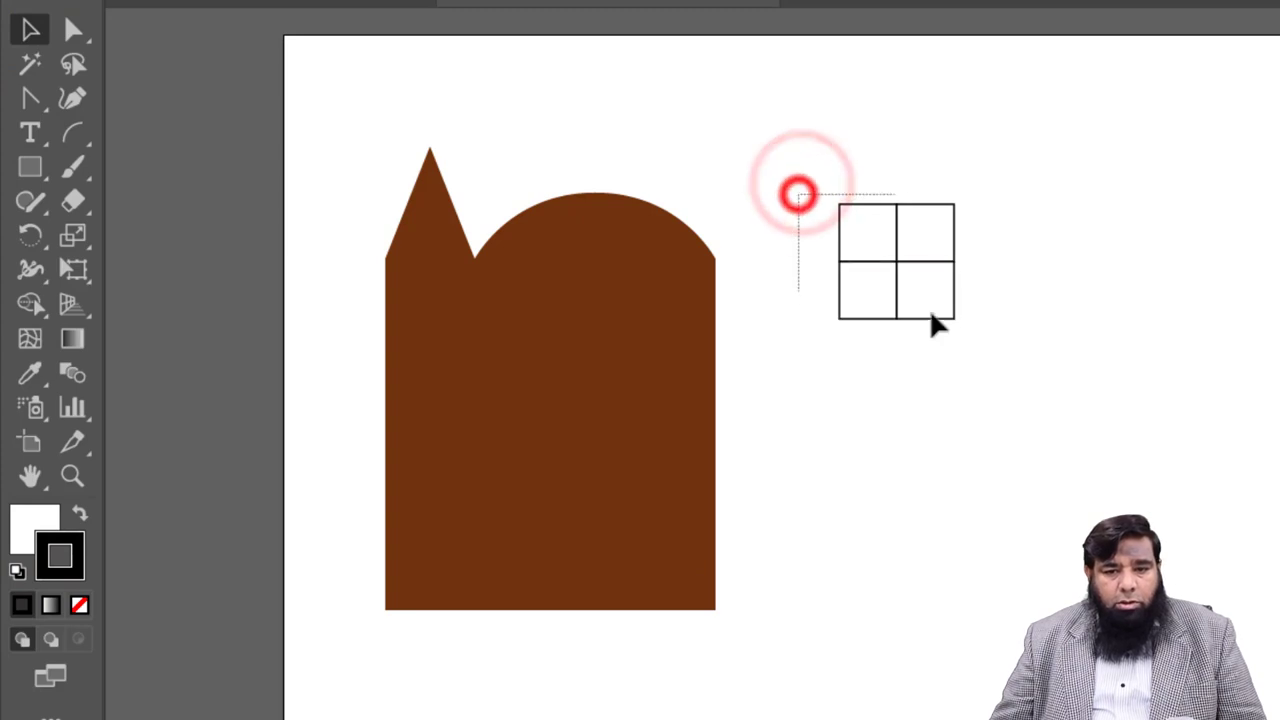
- Move the four-pane window grid onto the domed brown section
drag(797, 195, 1002, 350)
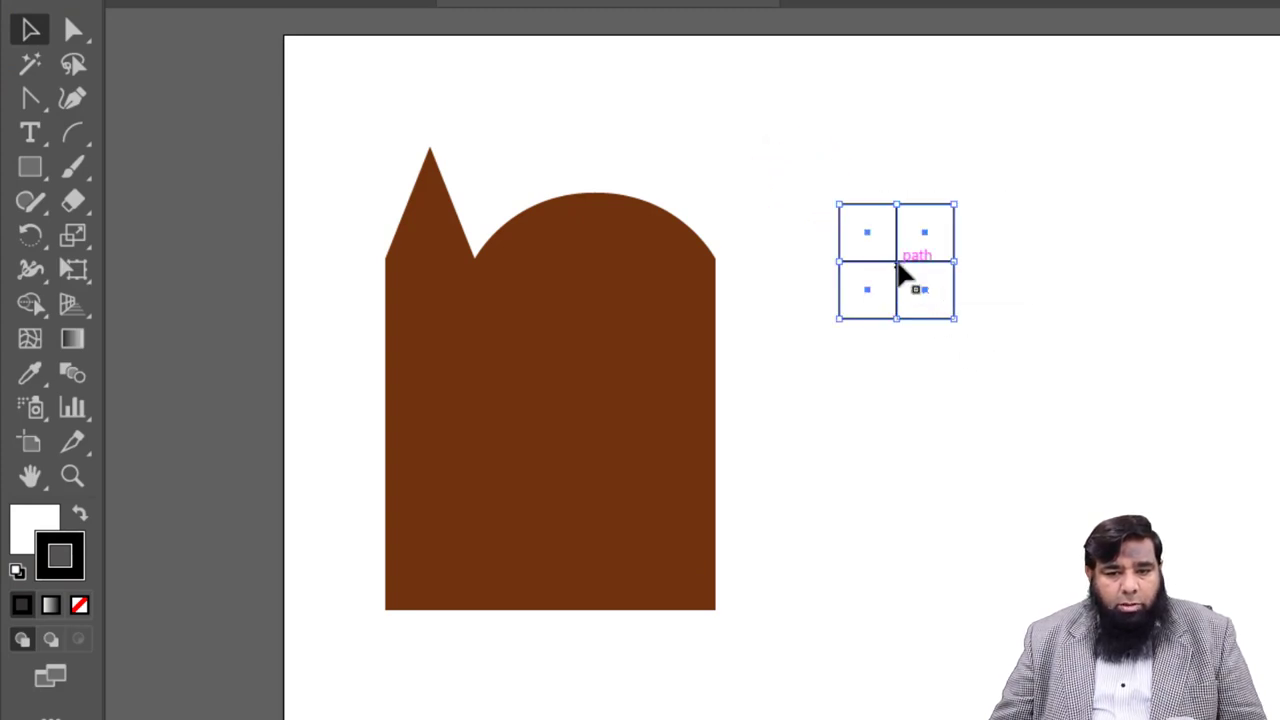
mouse_move(893, 270)
mouse_down()
mouse_move(589, 343)
mouse_move(597, 357)
mouse_up()
click(834, 435)
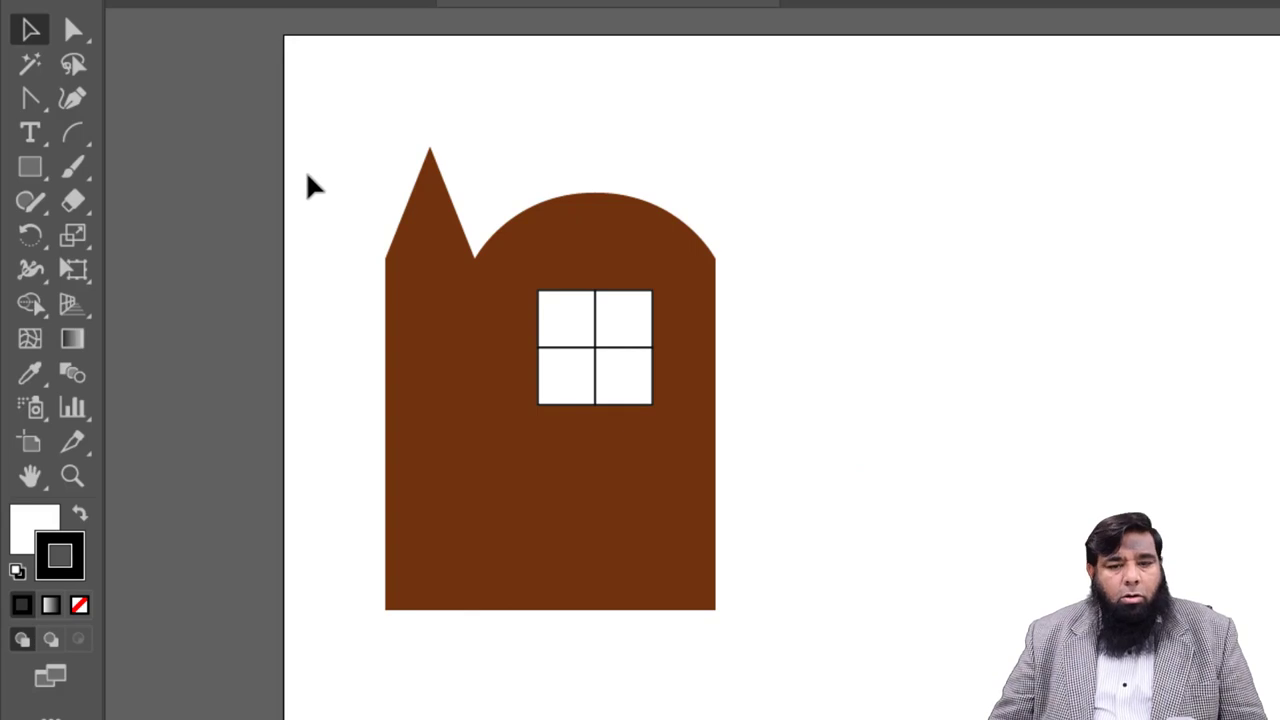
- Duplicate the whole building with its window flush against the original's right side
mouse_move(251, 117)
mouse_down()
mouse_move(500, 490)
mouse_move(433, 467)
mouse_up()
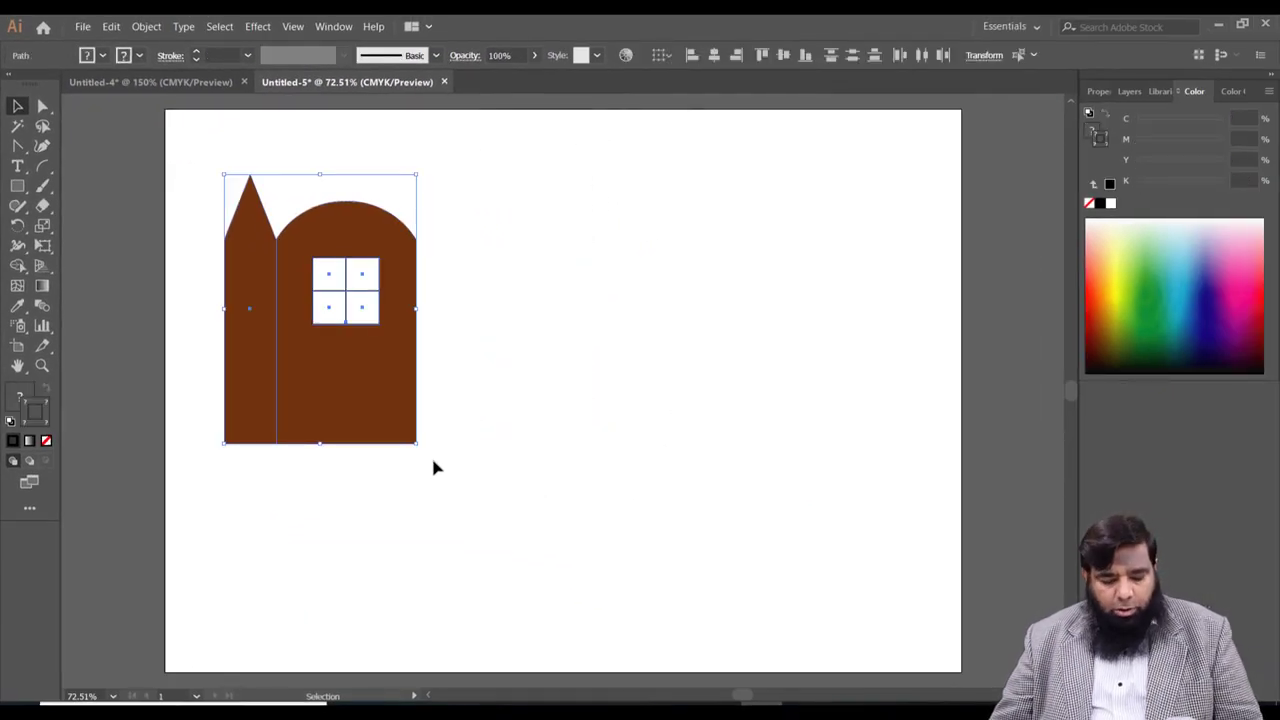
key(a)
key(v)
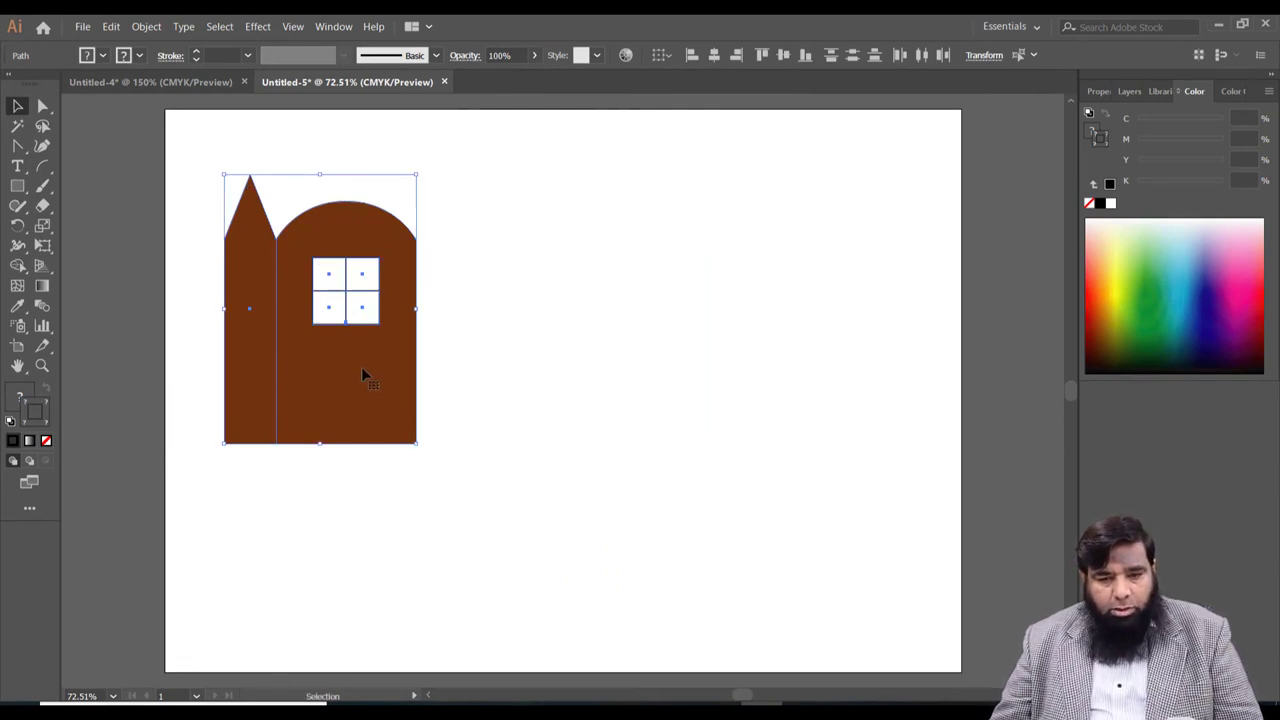
drag(363, 375, 401, 375)
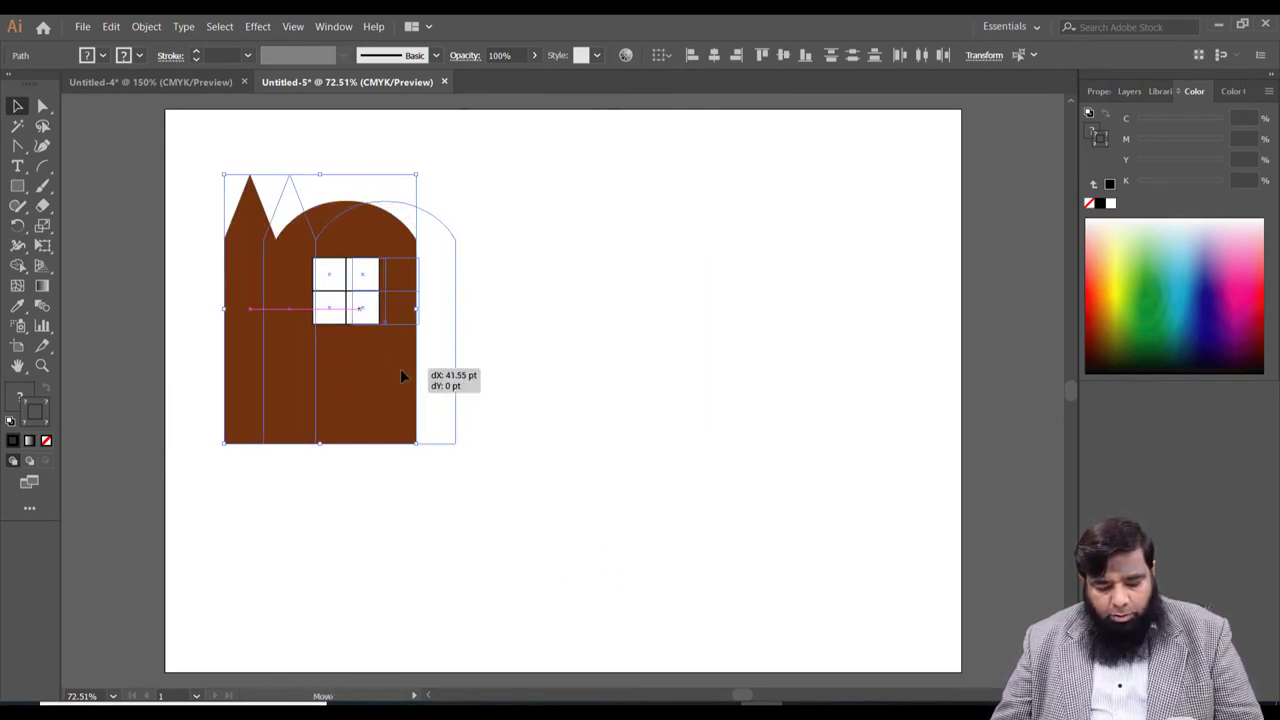
drag(401, 370, 550, 380)
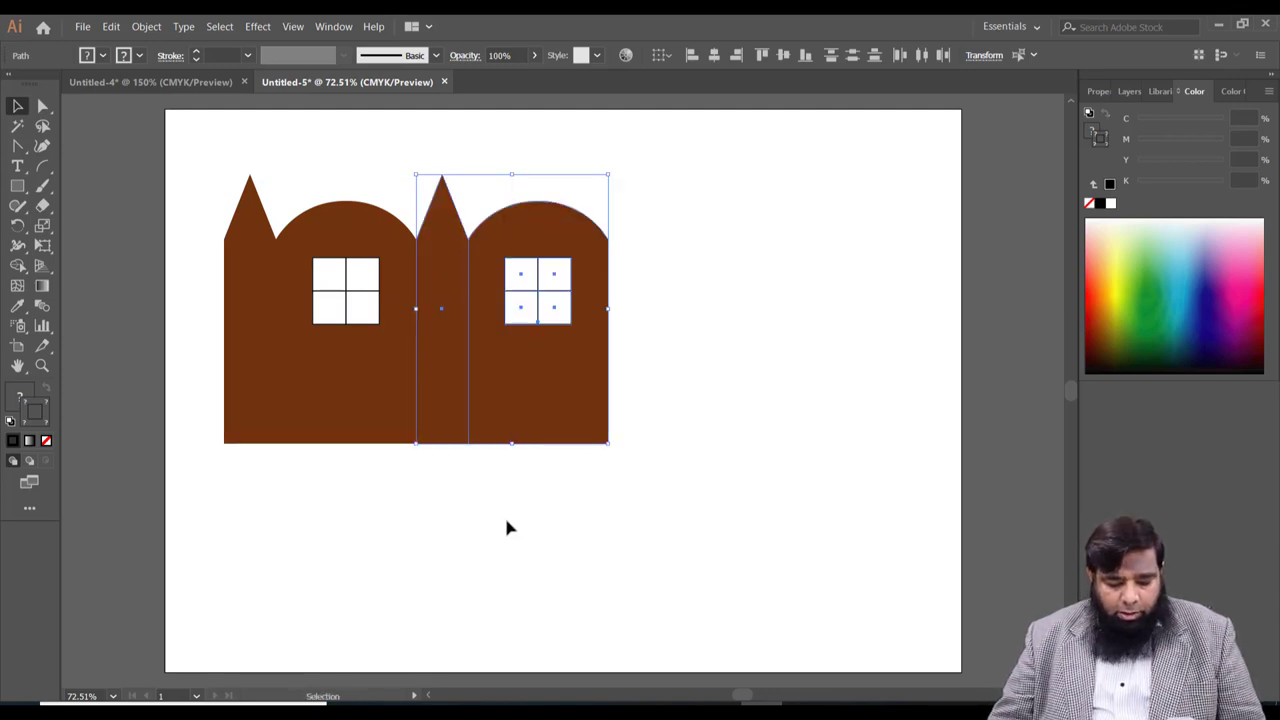
- Repeat the duplication twice with Ctrl+D to extend the row of sections
key(ctrl+d)
key(ctrl+d)
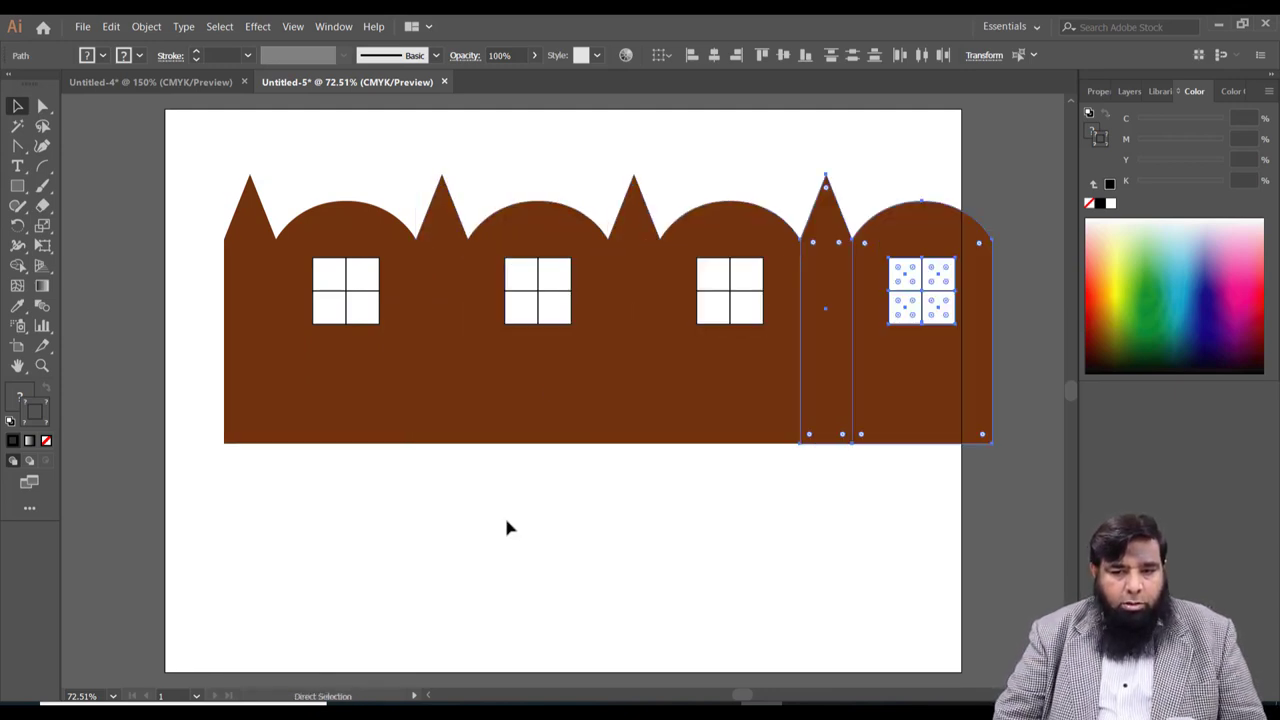
key(ctrl+d)
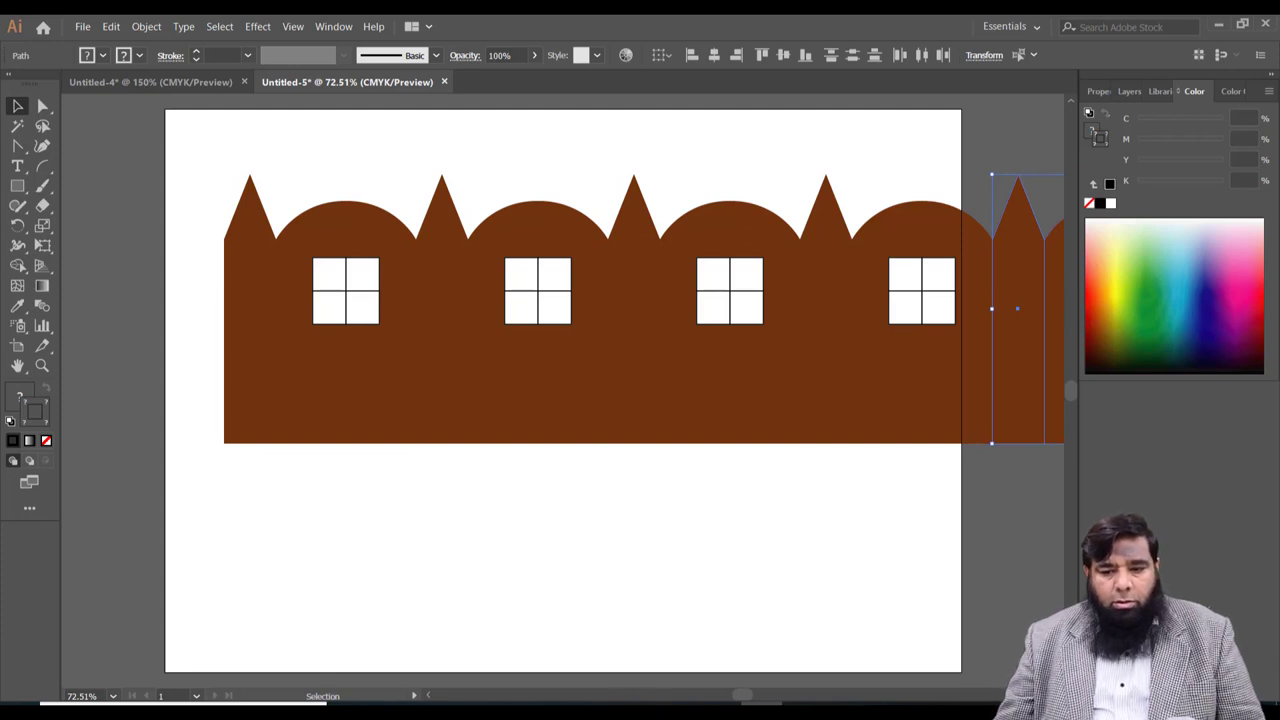
scroll(600, 390, right, 2)
scroll(600, 390, right, 2)
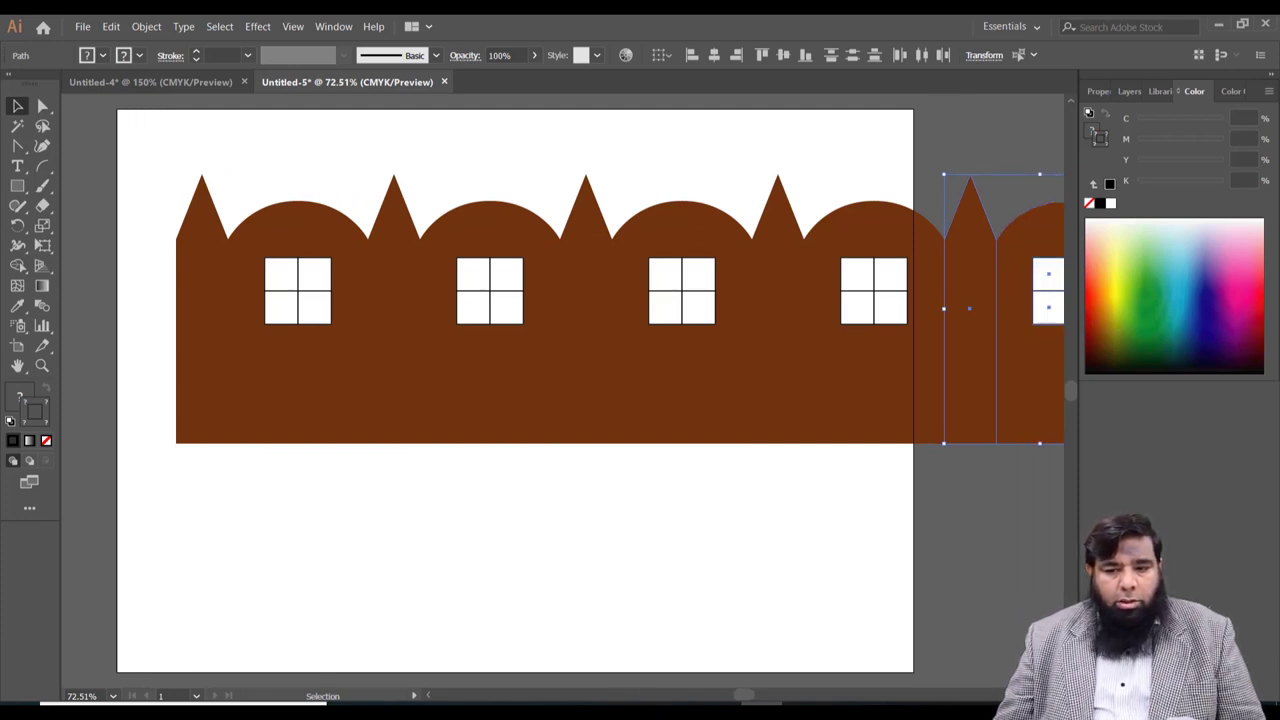
scroll(600, 390, right, 2)
scroll(600, 390, right, 2)
scroll(600, 390, right, 1)
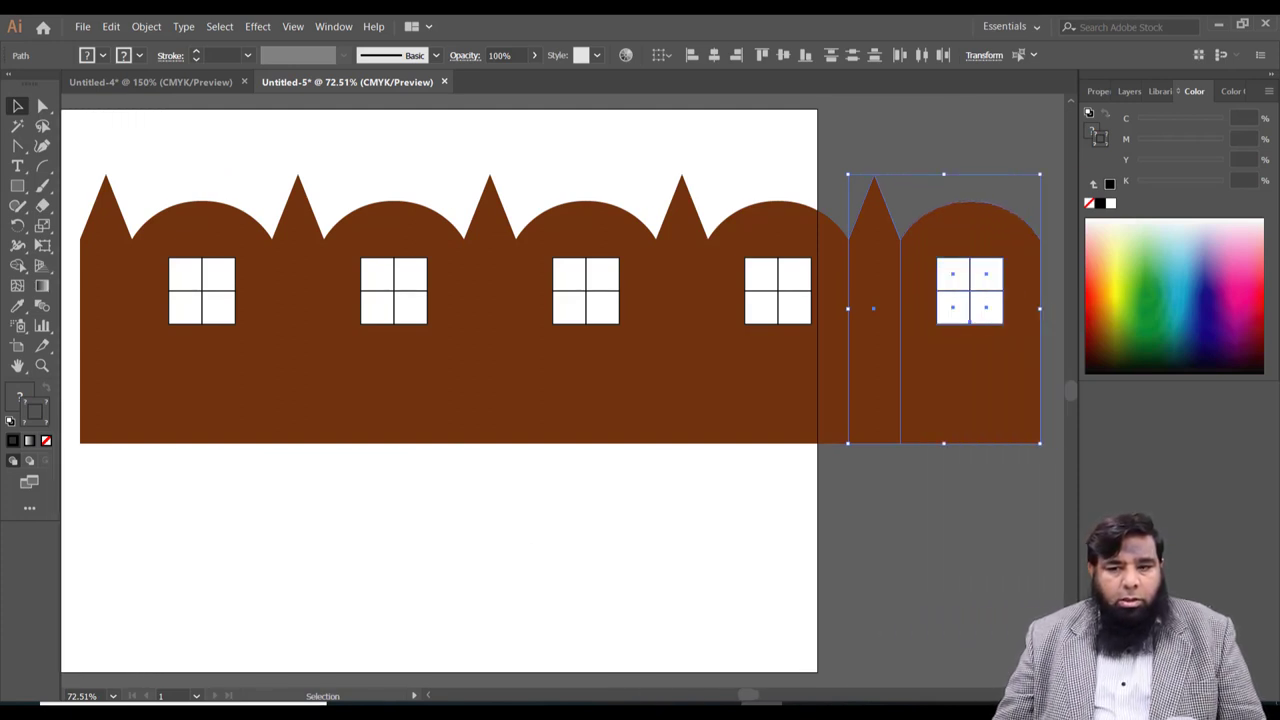
click(913, 569)
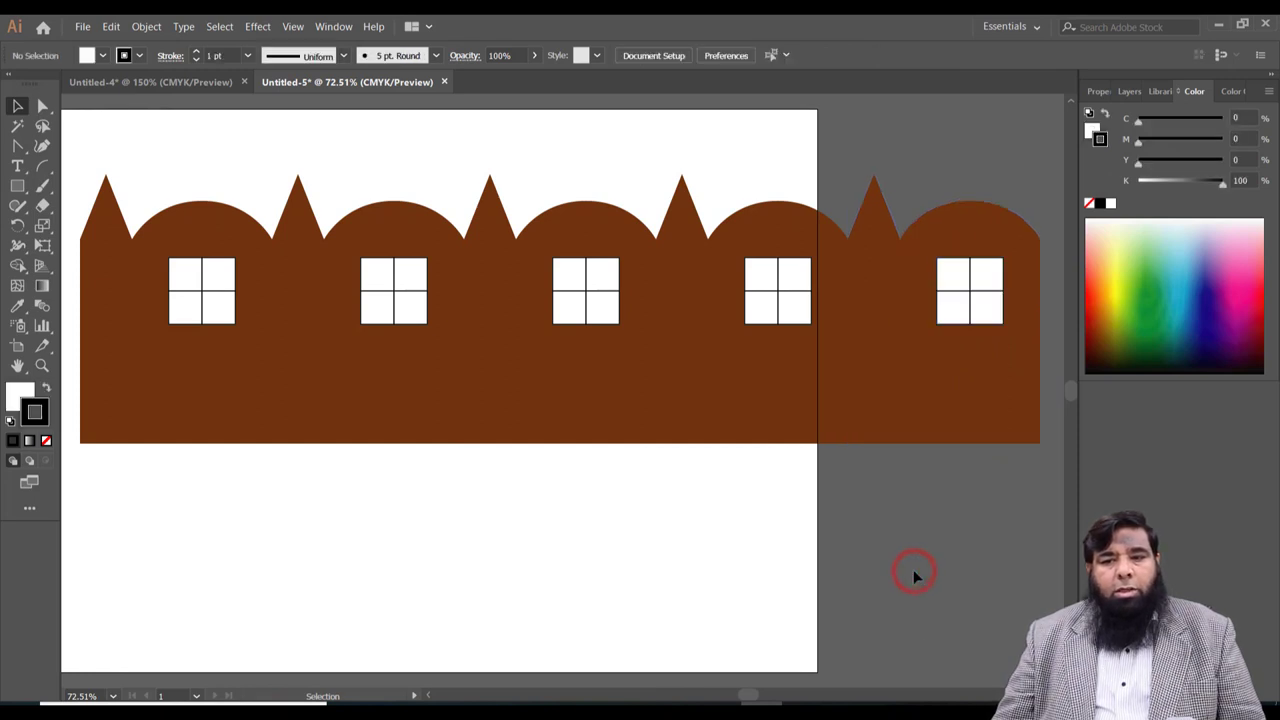